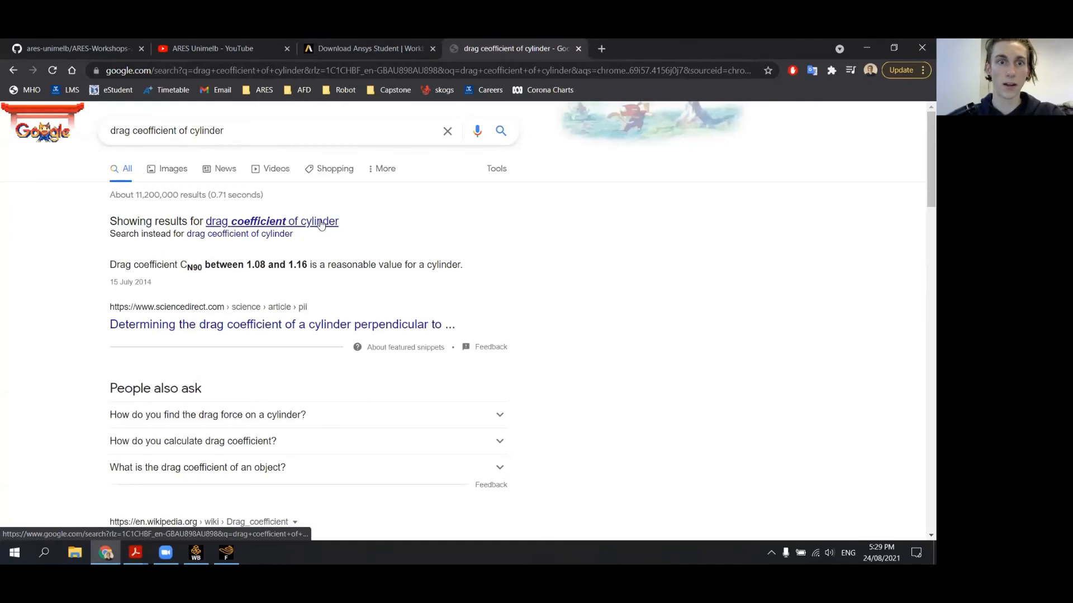
- Search for the drag coefficient of cylinder and examine the image of measured drag coefficients by shape
{"action": "left_click", "coordinate": [321, 221]}
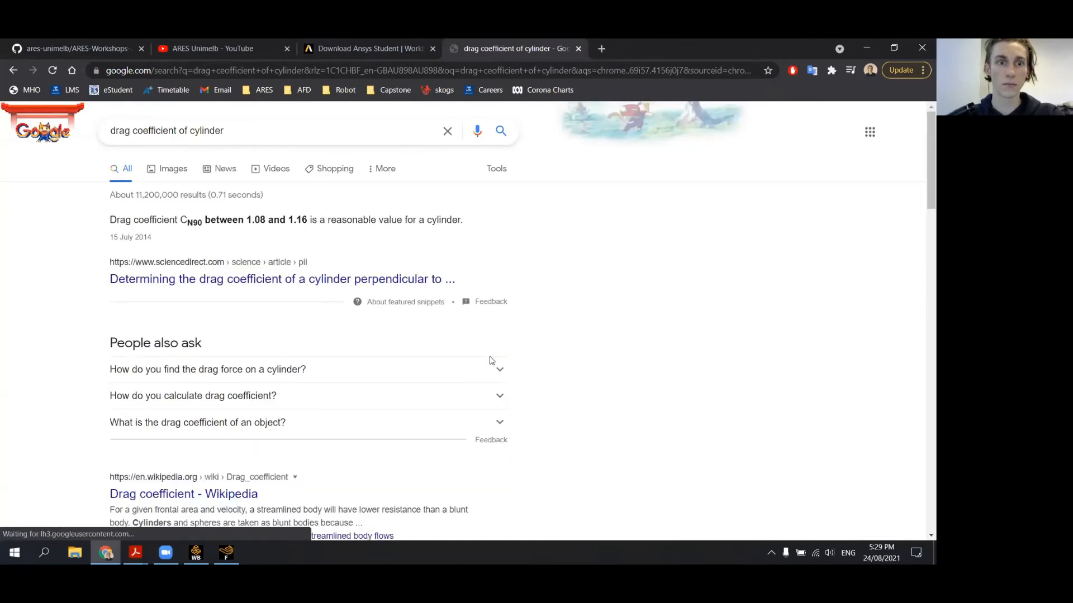
{"action": "left_click", "coordinate": [563, 302]}
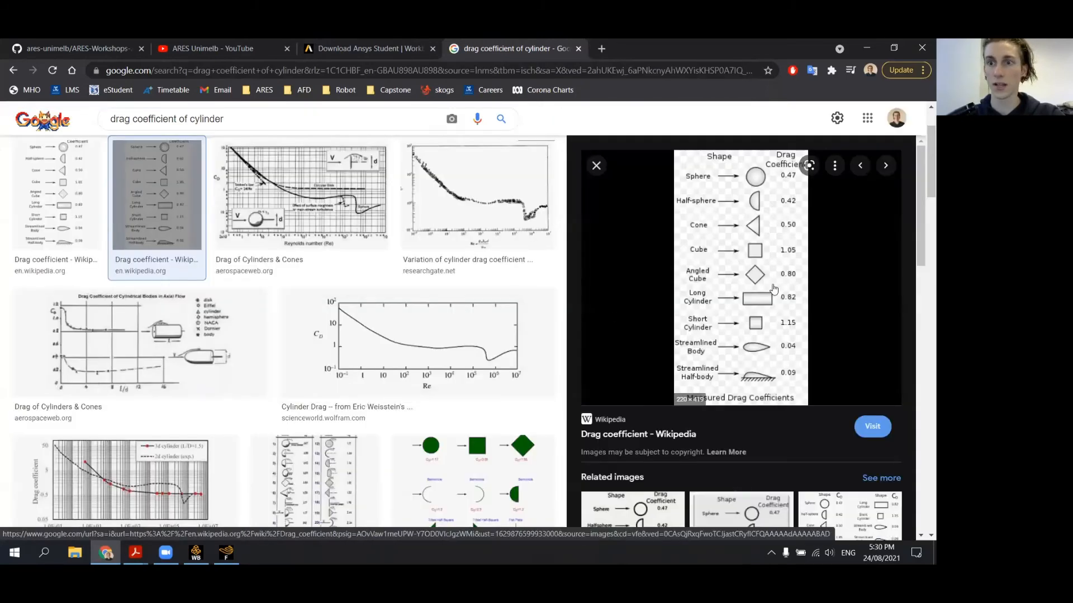
{"action": "scroll", "coordinate": [797, 249], "scroll_direction": "up", "scroll_amount": 5}
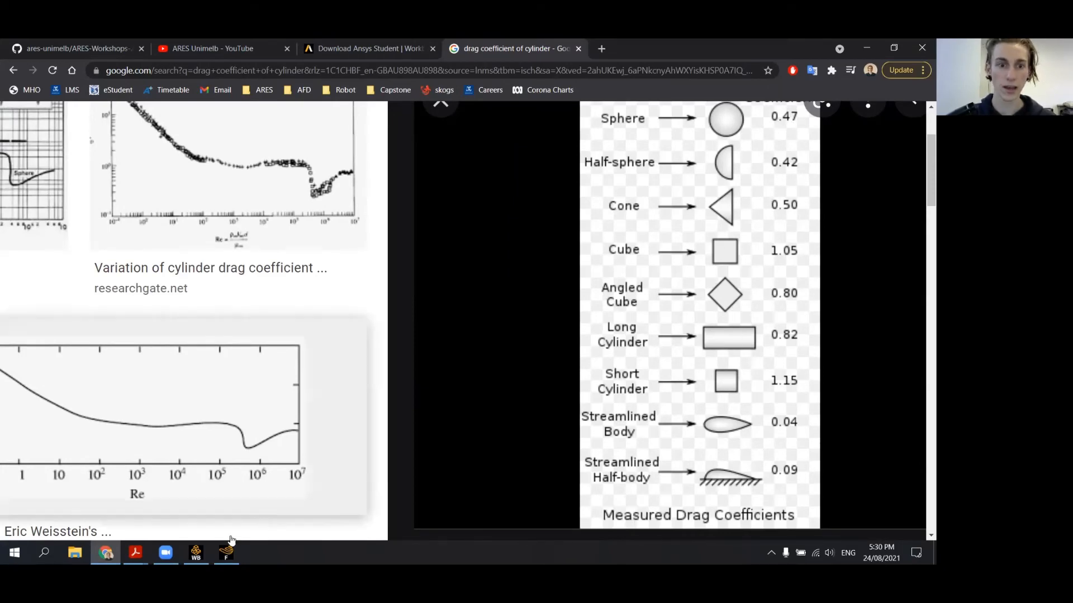
- Check the Residuals slide in the workshop PDF, then switch to Fluent and examine the report-cd drag coefficient plot
{"action": "mouse_move", "coordinate": [136, 553]}
{"action": "left_click", "coordinate": [447, 504]}
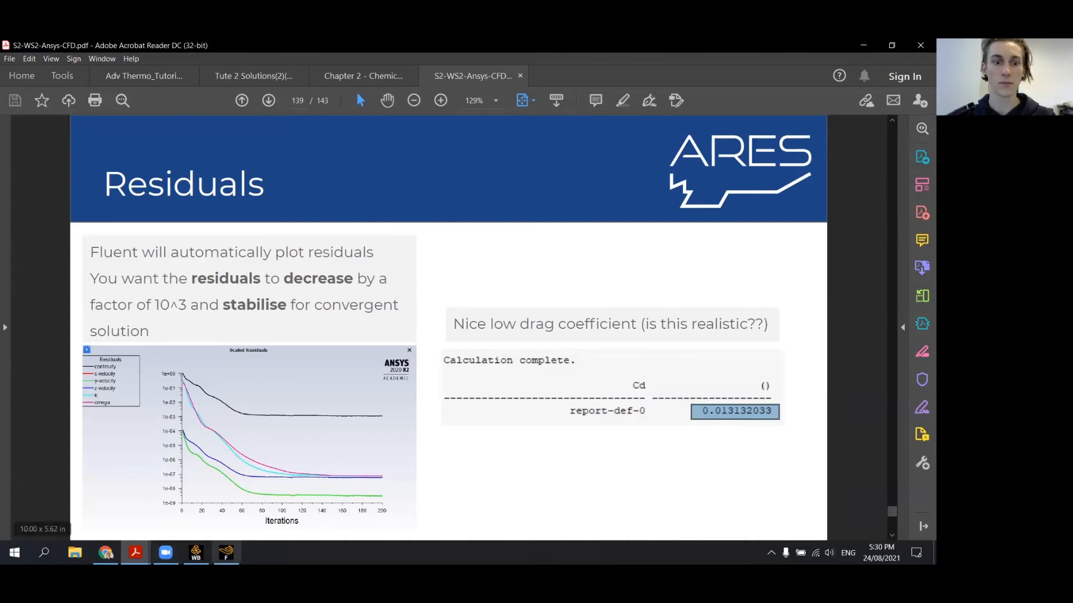
{"action": "left_click", "coordinate": [227, 553]}
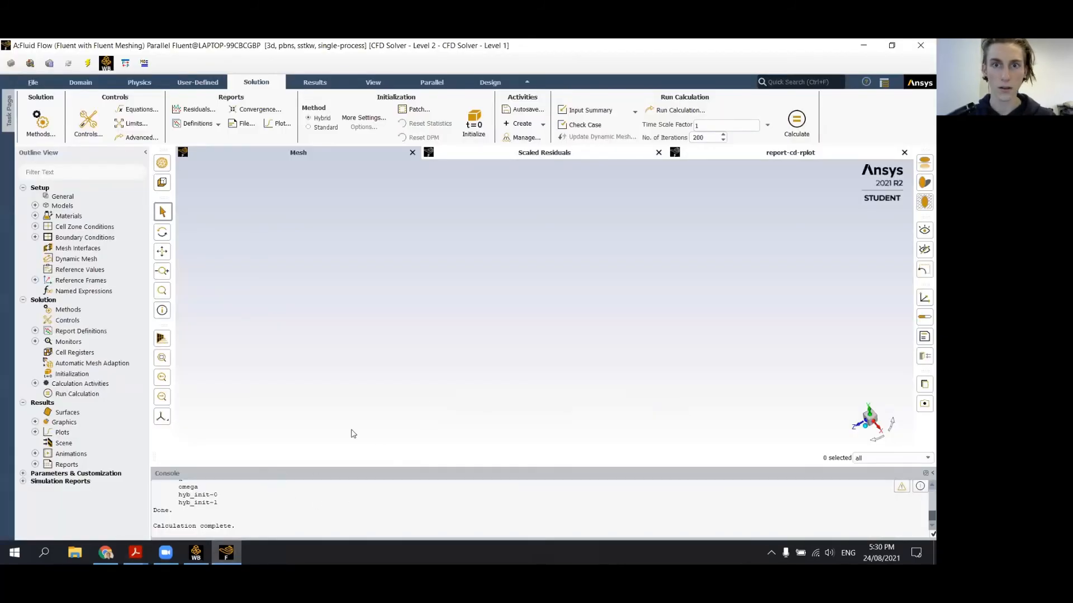
{"action": "left_click", "coordinate": [730, 152]}
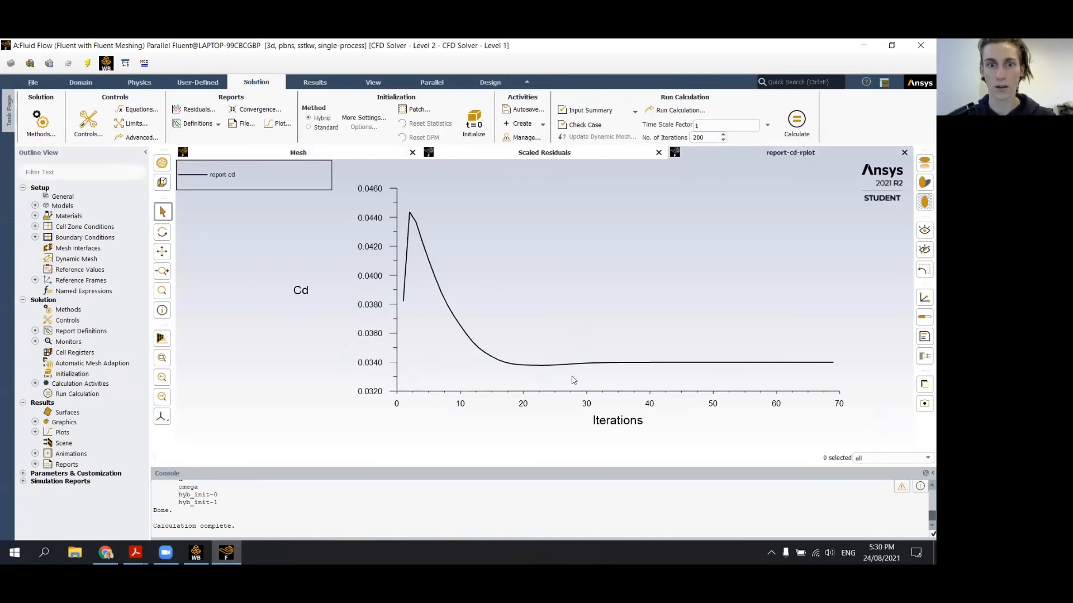
{"action": "left_click_drag", "start_coordinate": [344, 345], "coordinate": [856, 380]}
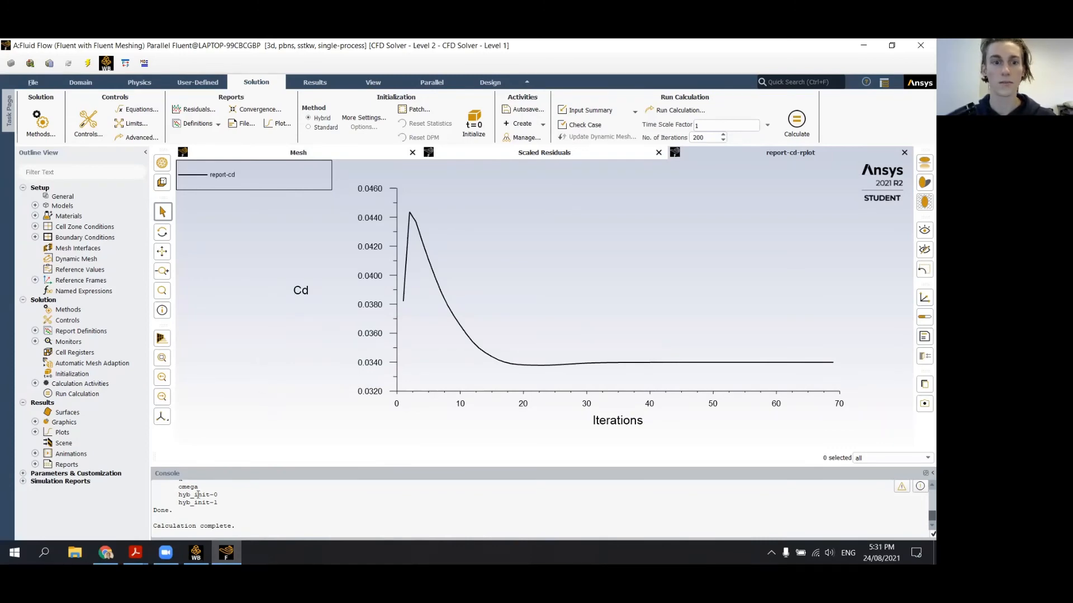
{"action": "left_click", "coordinate": [112, 545]}
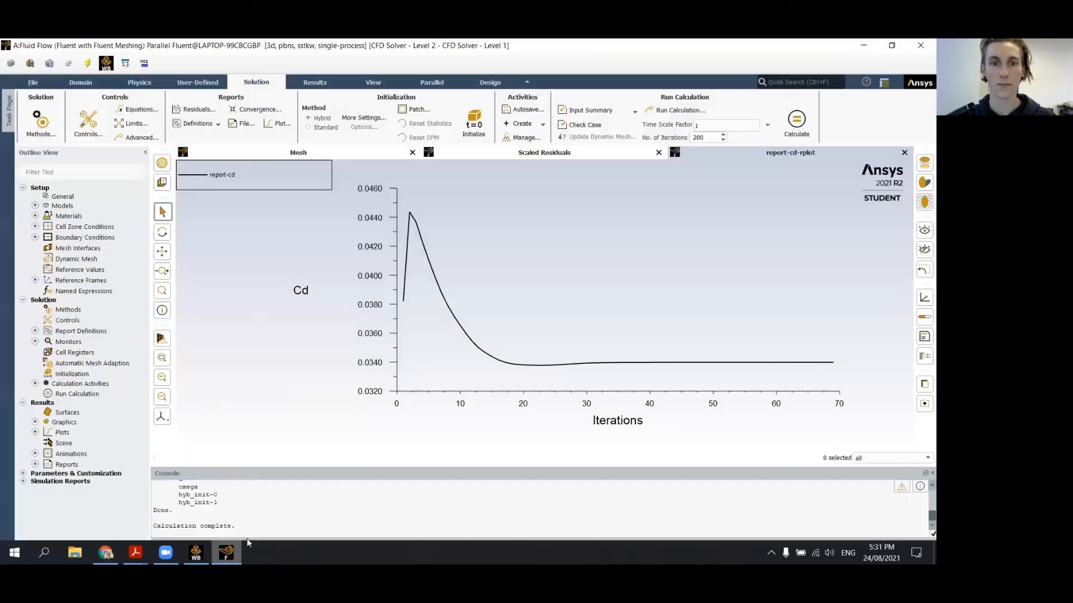
{"action": "key", "text": "alt+Tab"}
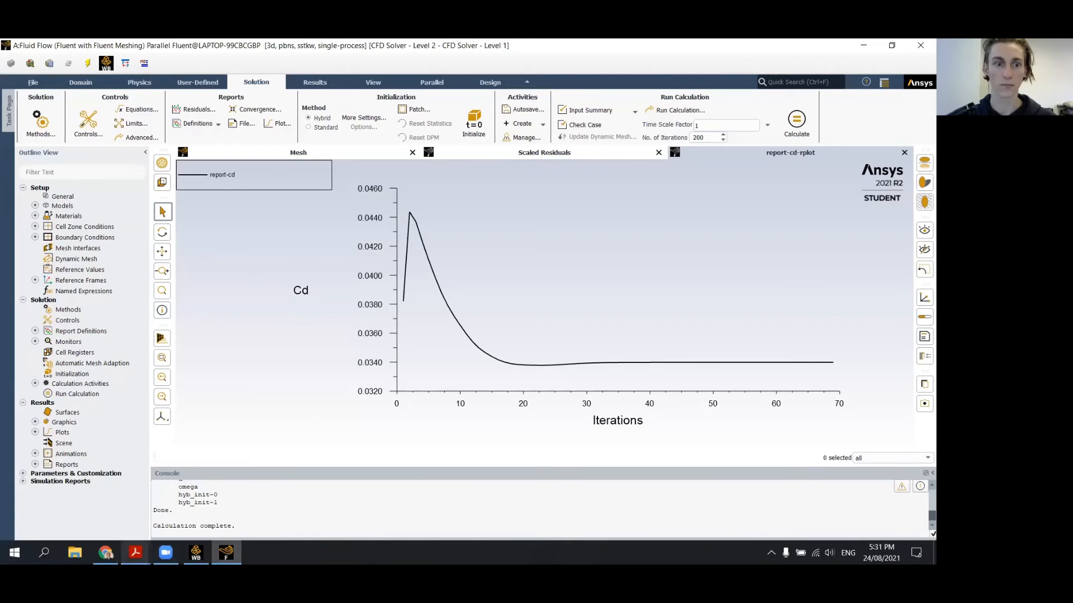
- Switch to the workshop PDF and read the Solve for Forces/Moments/COP slides, including OpenRocket's reference value
{"action": "mouse_move", "coordinate": [136, 553]}
{"action": "left_click", "coordinate": [459, 496]}
{"action": "scroll", "coordinate": [367, 387], "scroll_direction": "down", "scroll_amount": 1}
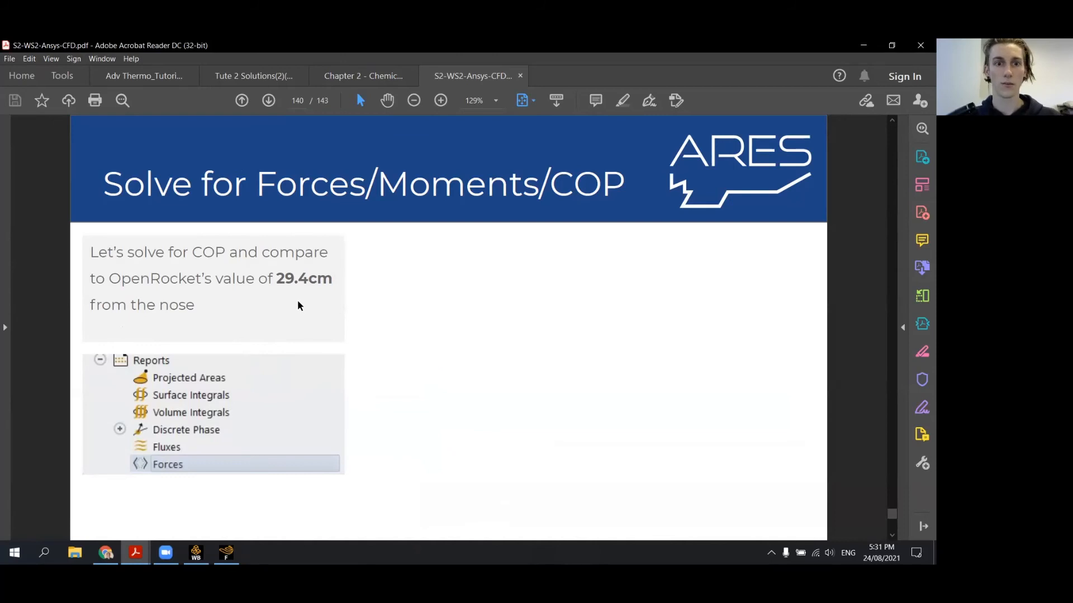
{"action": "left_click_drag", "start_coordinate": [276, 280], "coordinate": [300, 289]}
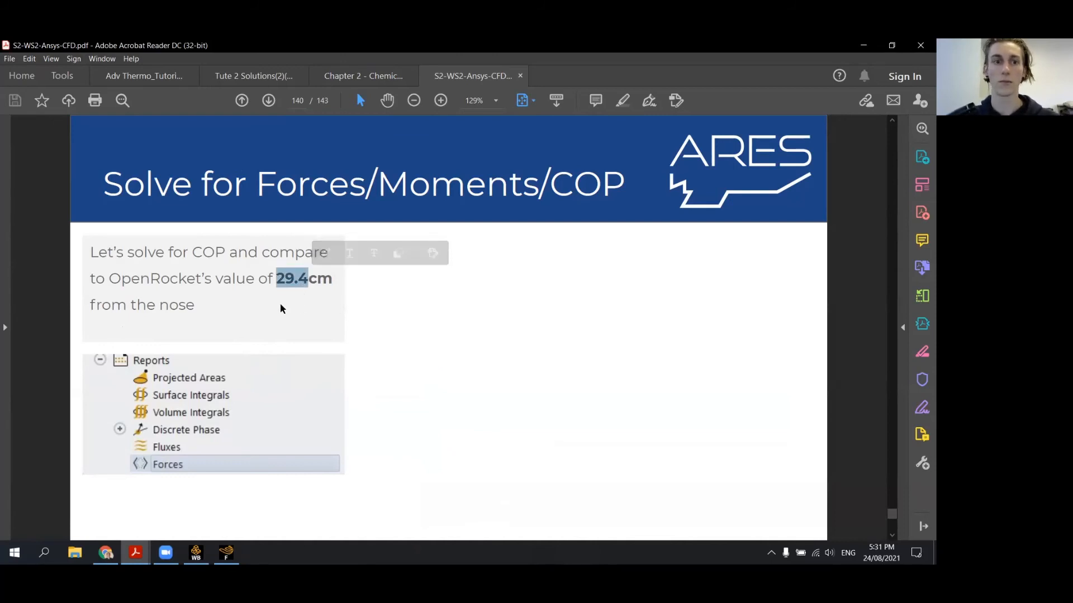
{"action": "left_click", "coordinate": [441, 290]}
{"action": "scroll", "coordinate": [435, 287], "scroll_direction": "down", "scroll_amount": 1}
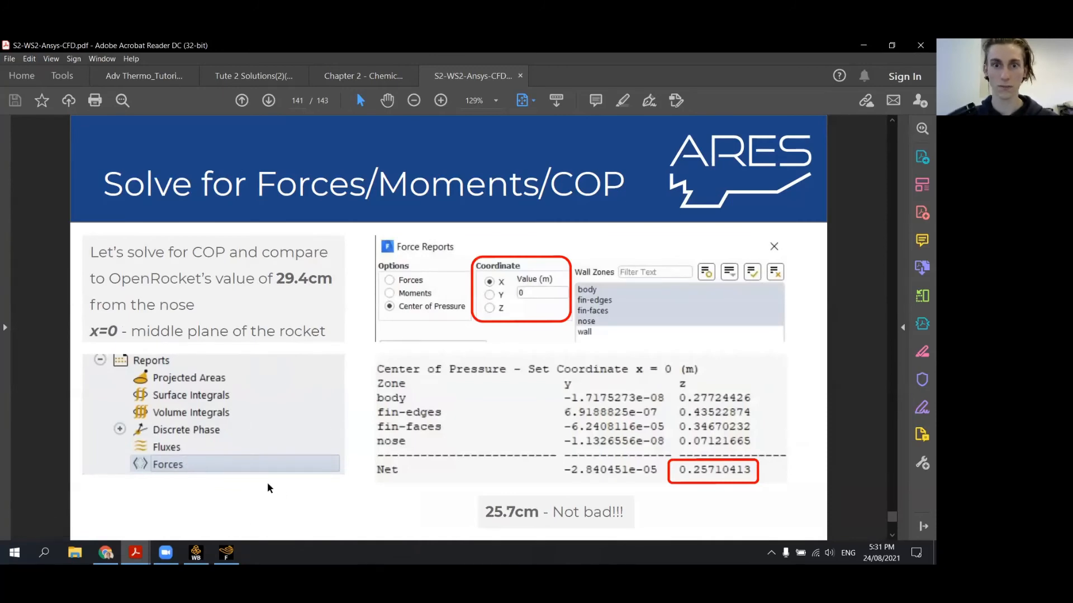
- Open the Force Reports in Fluent and set up a Center of Pressure report with the X coordinate at 0 m
{"action": "left_click", "coordinate": [227, 554]}
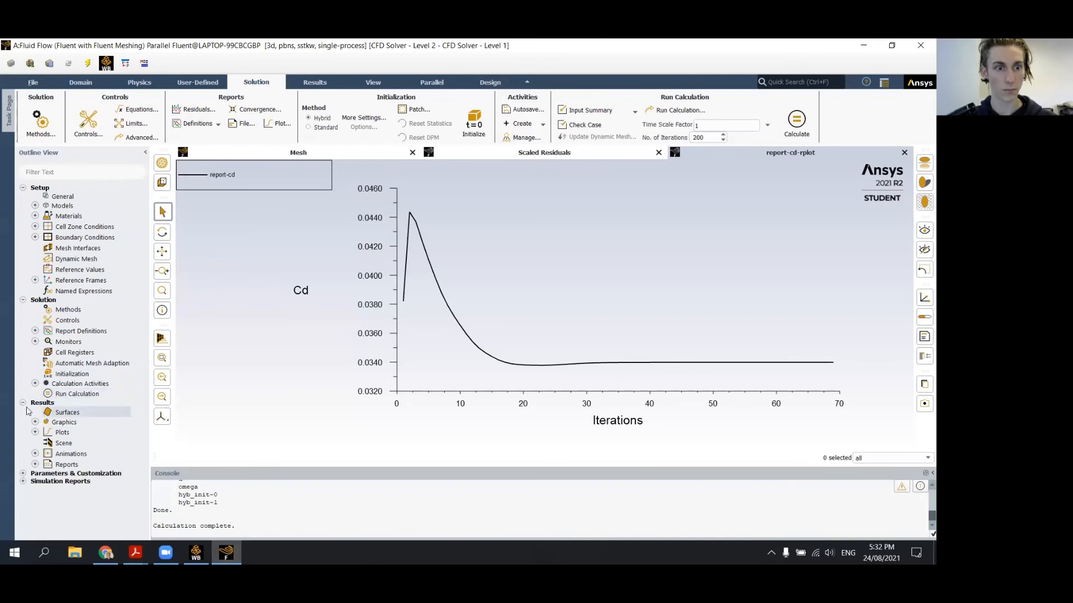
{"action": "left_click", "coordinate": [35, 464]}
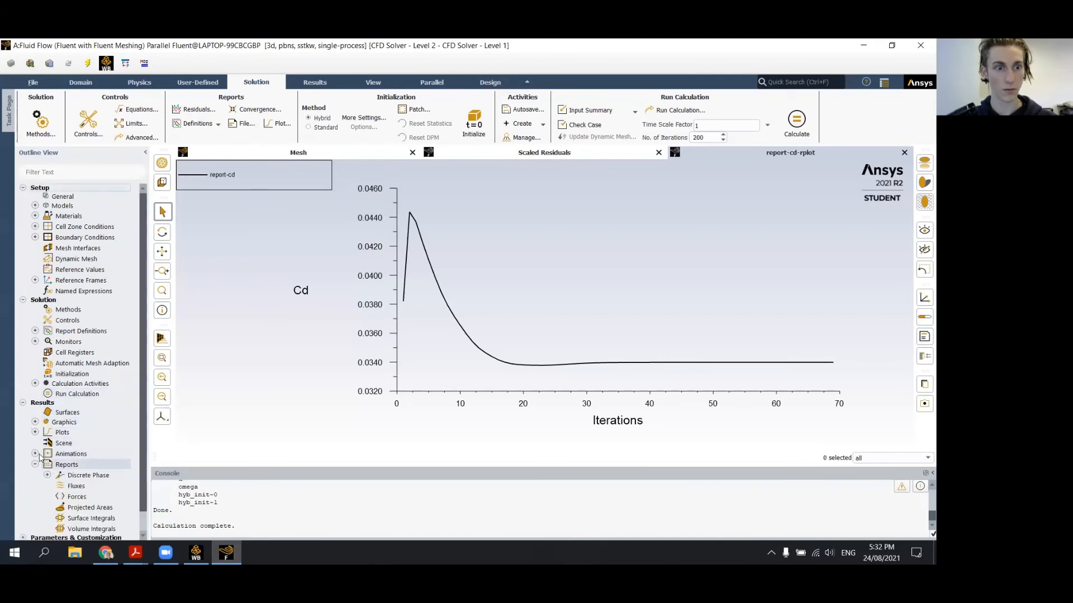
{"action": "scroll", "coordinate": [56, 464], "scroll_direction": "down", "scroll_amount": 1}
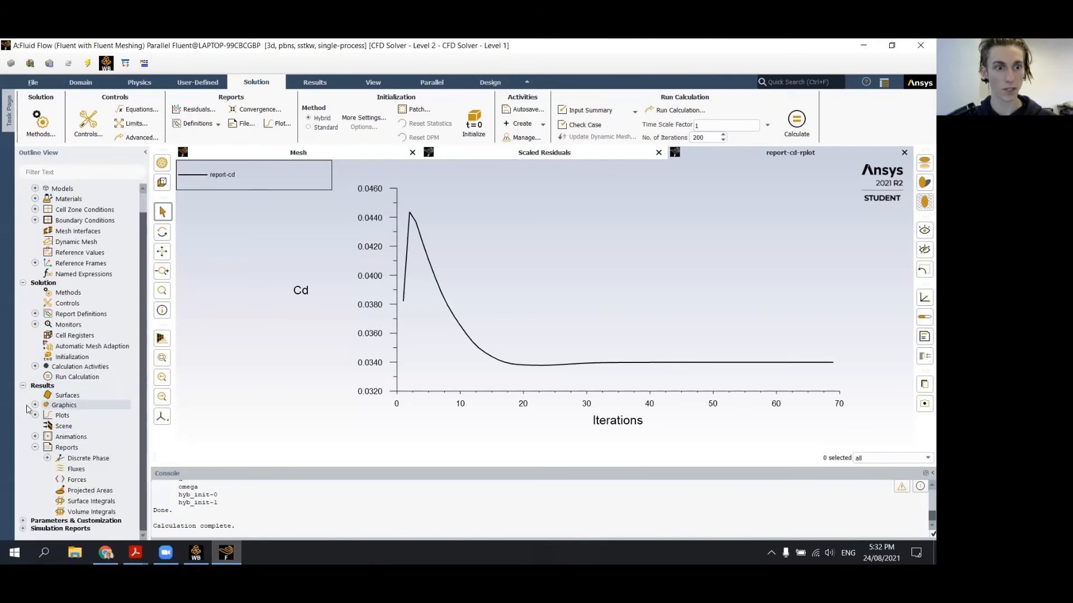
{"action": "double_click", "coordinate": [81, 481]}
{"action": "left_click", "coordinate": [212, 343]}
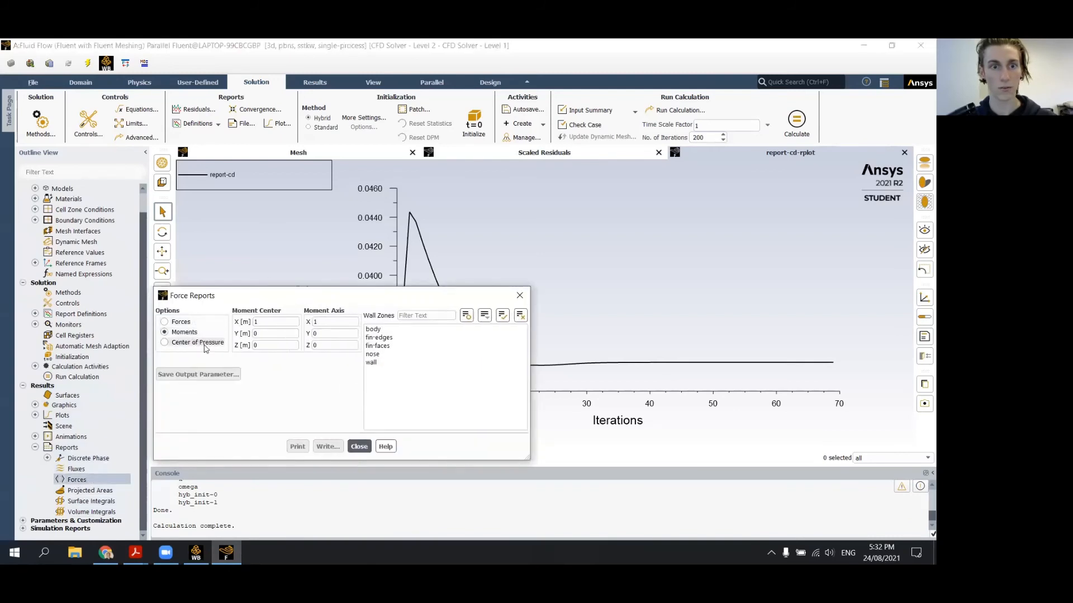
{"action": "left_click", "coordinate": [270, 331]}
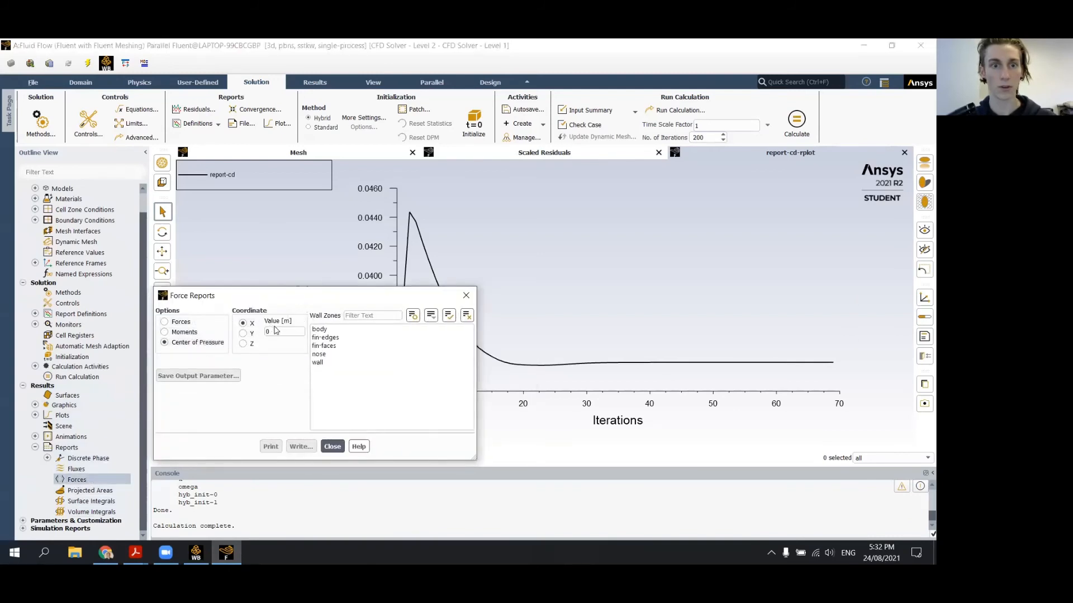
- Include the body, fin-edges, fin-faces and nose wall zones and print the center of pressure report
{"action": "left_click", "coordinate": [334, 330]}
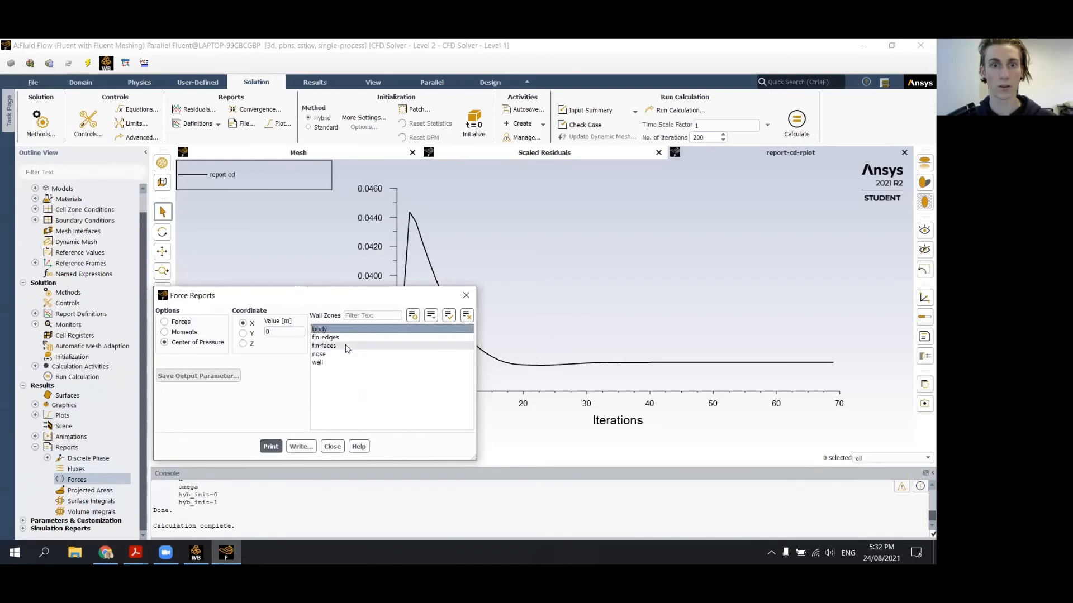
{"action": "left_click", "coordinate": [349, 338]}
{"action": "left_click", "coordinate": [348, 347]}
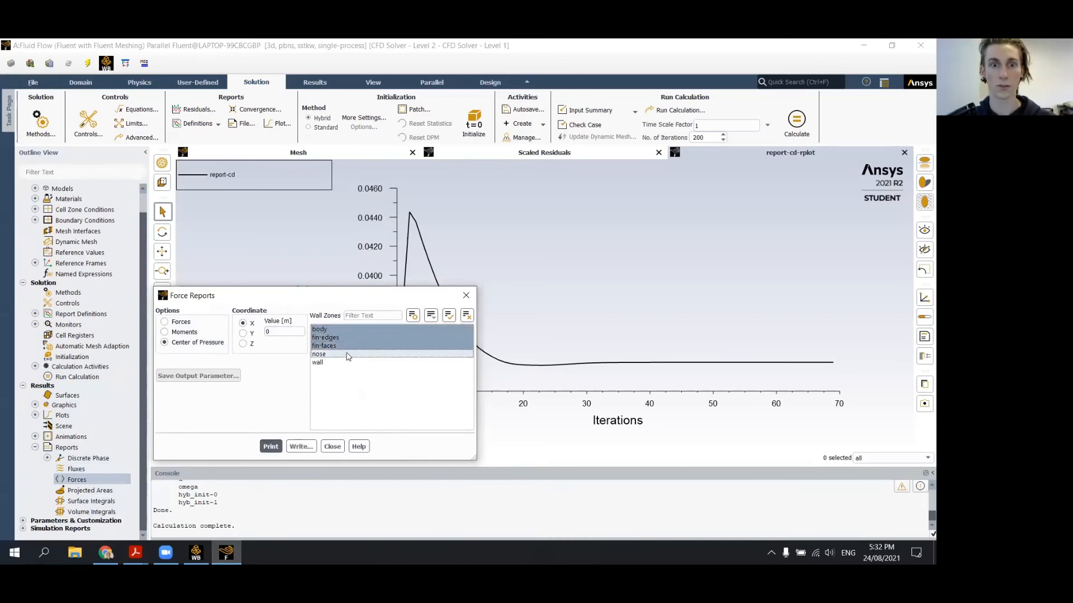
{"action": "left_click", "coordinate": [348, 355]}
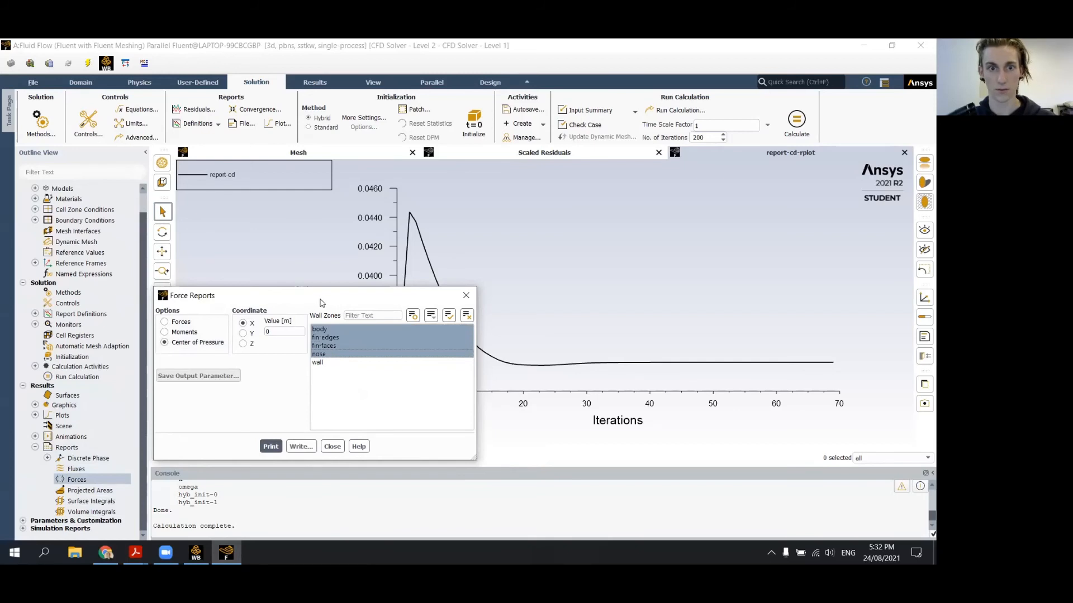
{"action": "left_click_drag", "start_coordinate": [330, 300], "coordinate": [393, 252]}
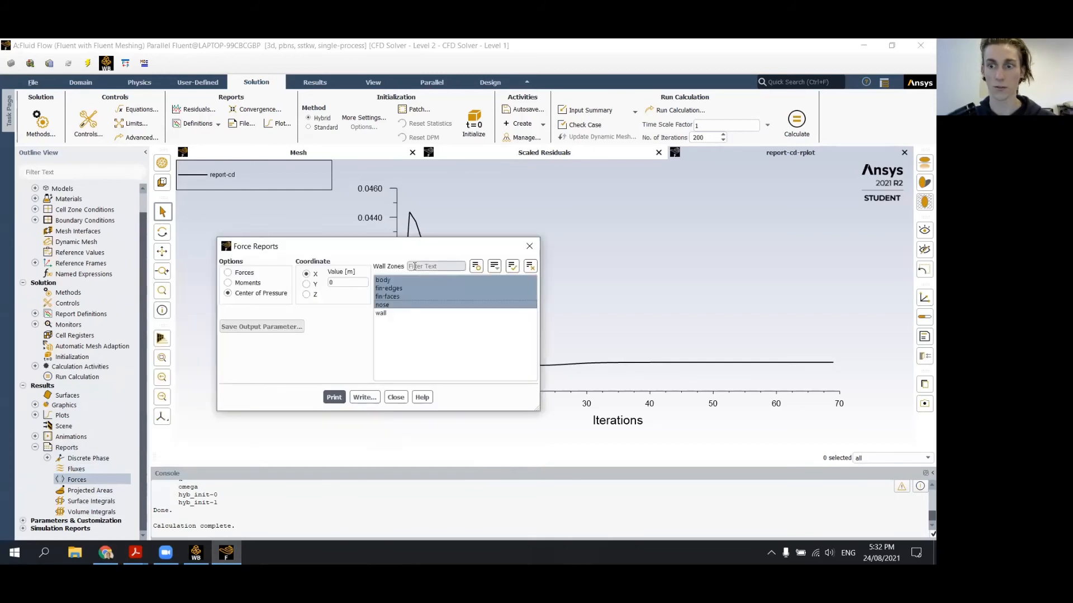
{"action": "left_click", "coordinate": [334, 398]}
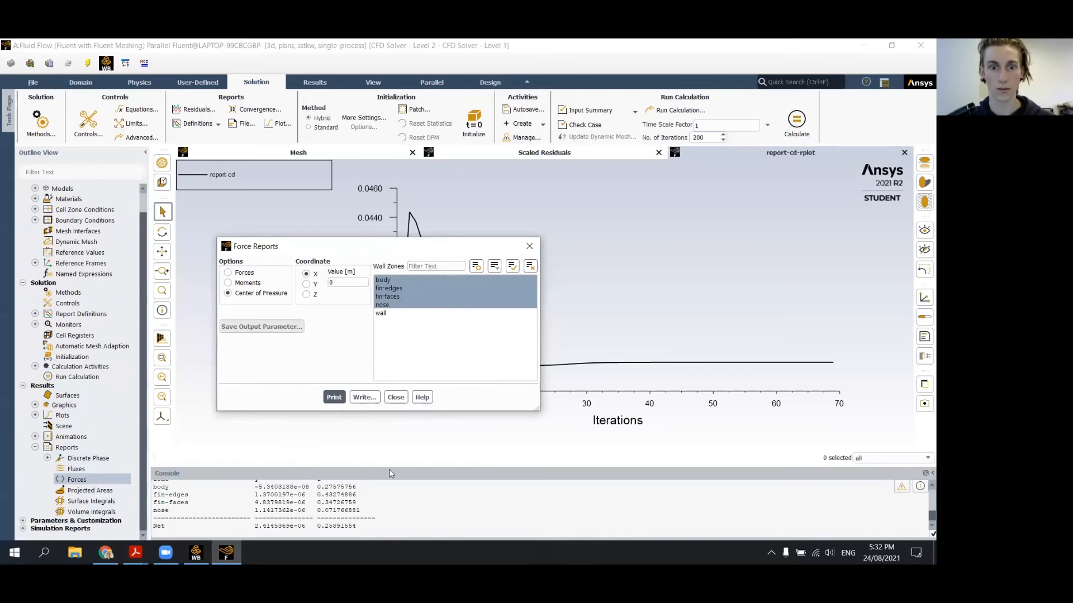
- Enlarge the console and examine the net center of pressure coordinates in the printed report
{"action": "left_click_drag", "start_coordinate": [393, 467], "coordinate": [400, 393]}
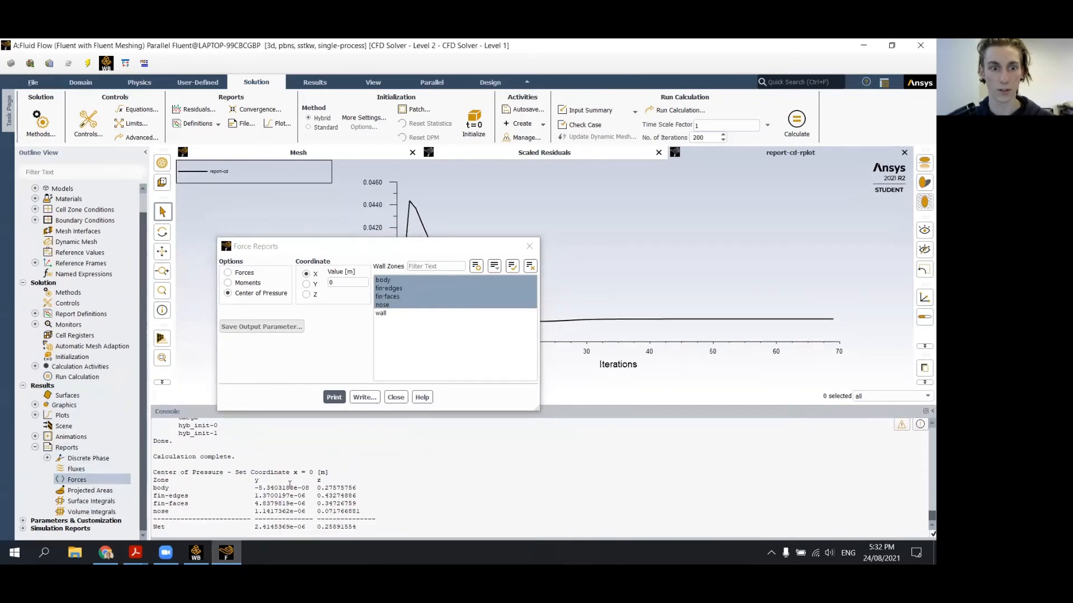
{"action": "left_click_drag", "start_coordinate": [256, 527], "coordinate": [362, 528]}
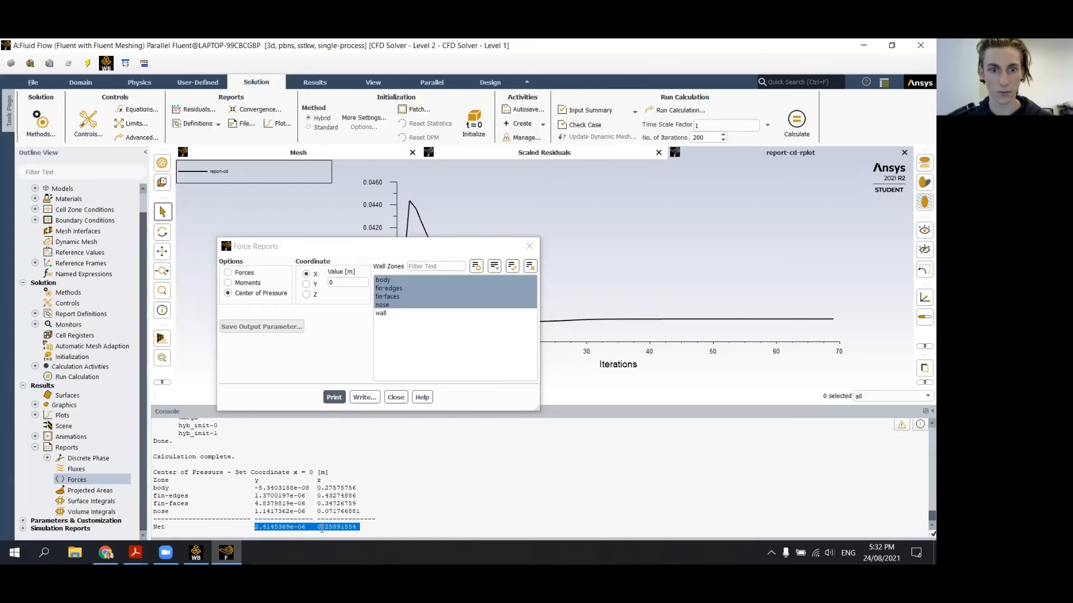
{"action": "left_click_drag", "start_coordinate": [317, 527], "coordinate": [343, 528]}
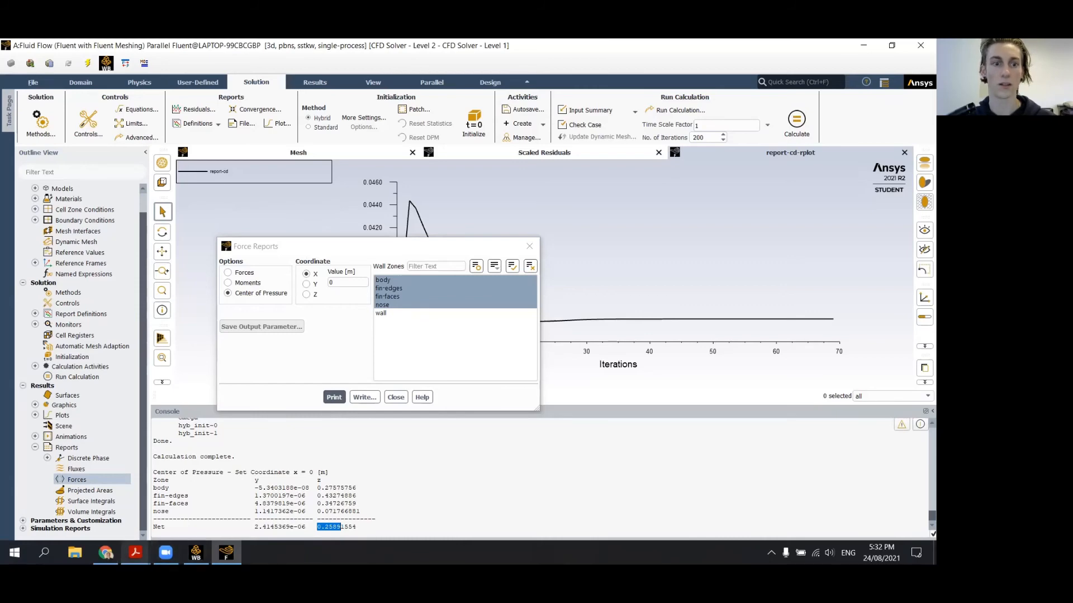
- Switch to the workshop PDF and compare the computed center of pressure with OpenRocket's value on the slide
{"action": "mouse_move", "coordinate": [135, 553]}
{"action": "left_click", "coordinate": [431, 505]}
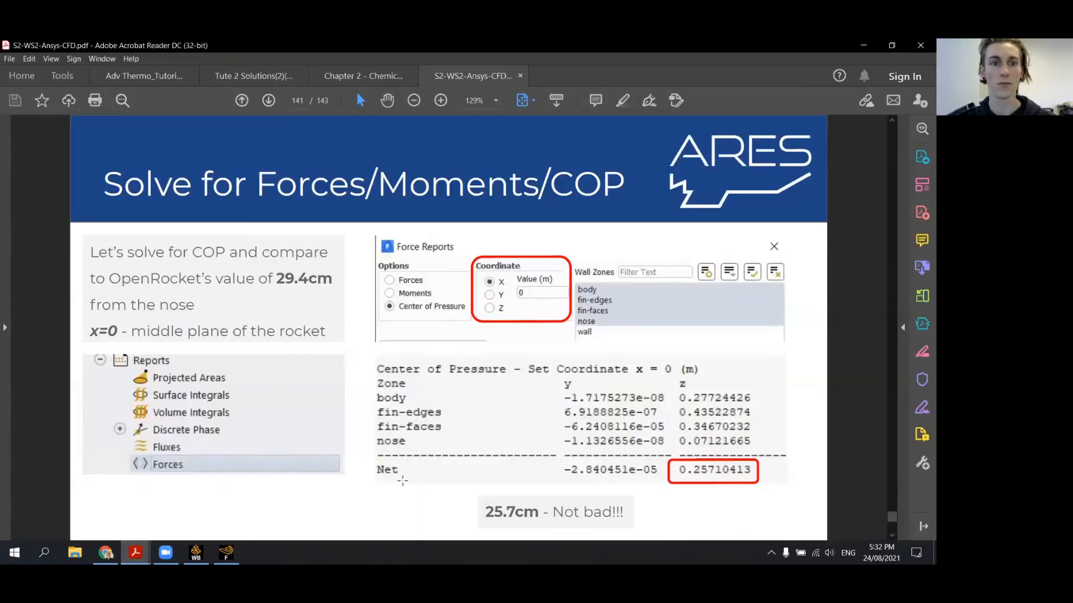
{"action": "left_click_drag", "start_coordinate": [276, 279], "coordinate": [308, 279]}
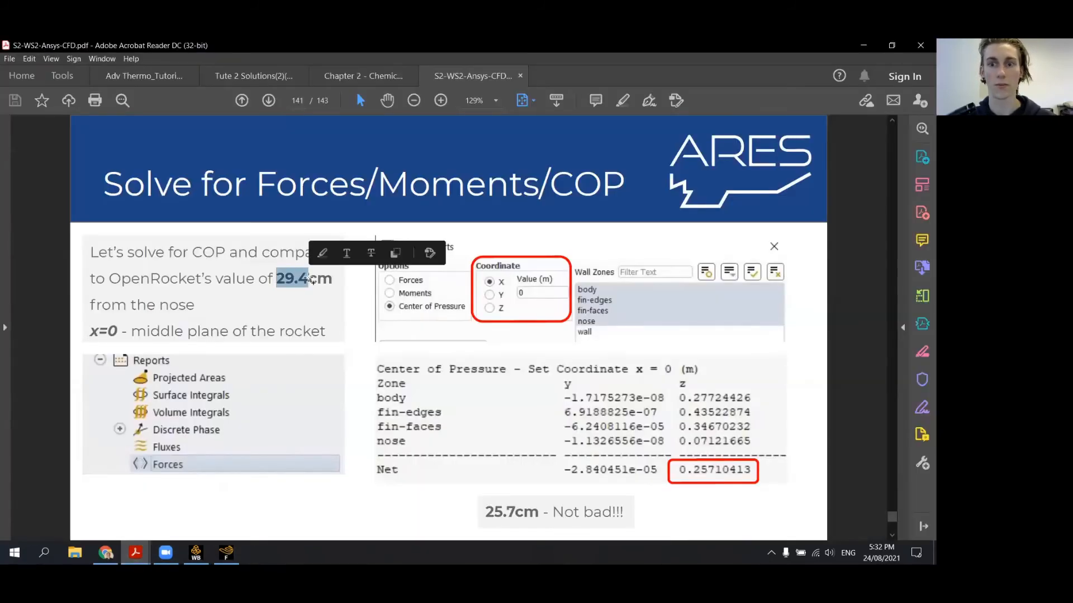
{"action": "left_click", "coordinate": [287, 312]}
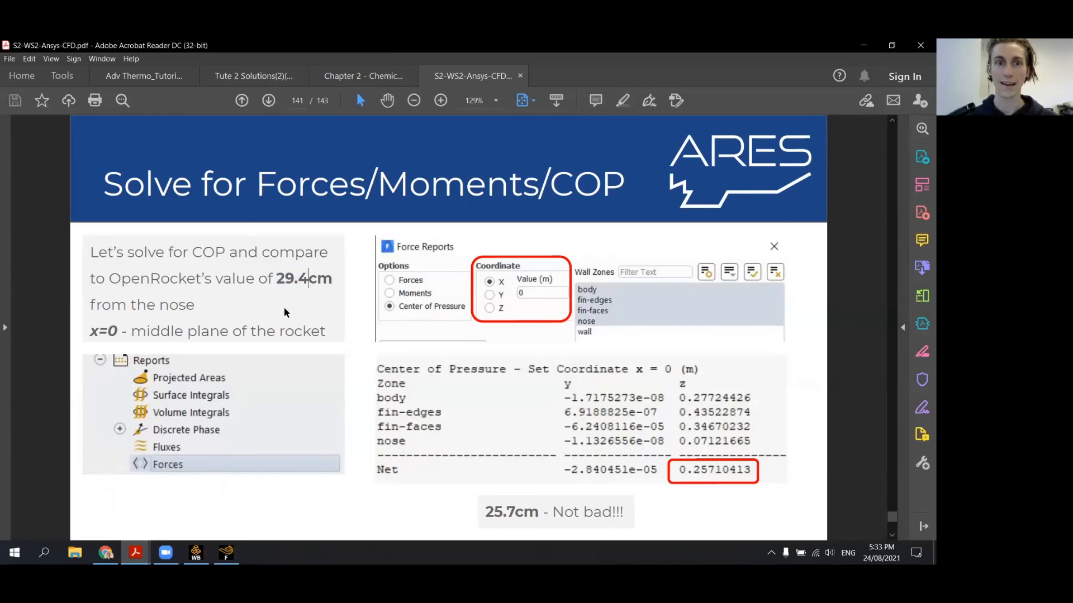
{"action": "left_click_drag", "start_coordinate": [333, 281], "coordinate": [277, 282]}
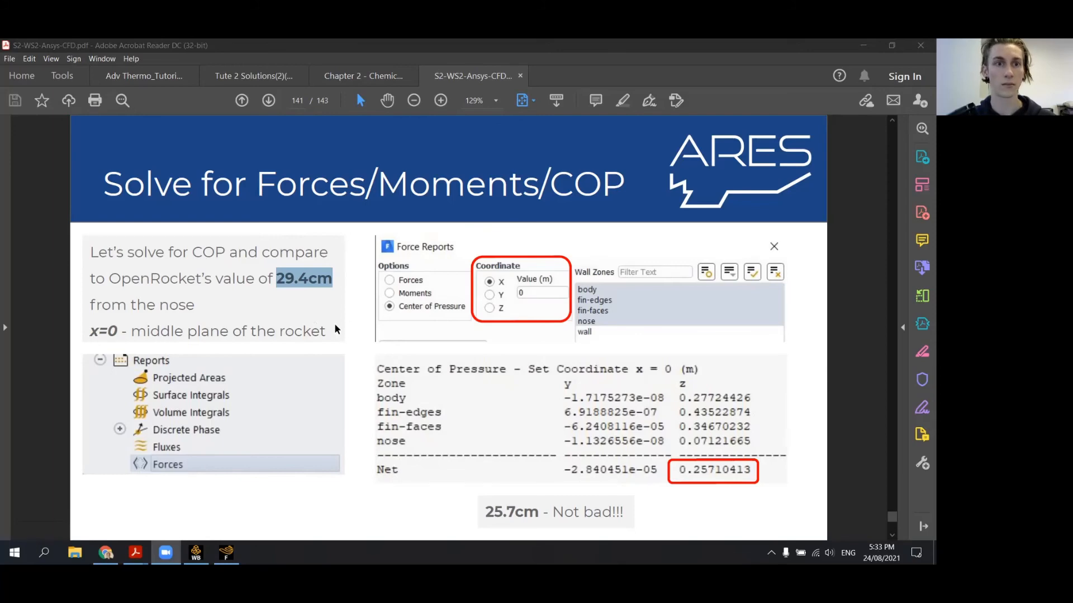
{"action": "mouse_move", "coordinate": [227, 553]}
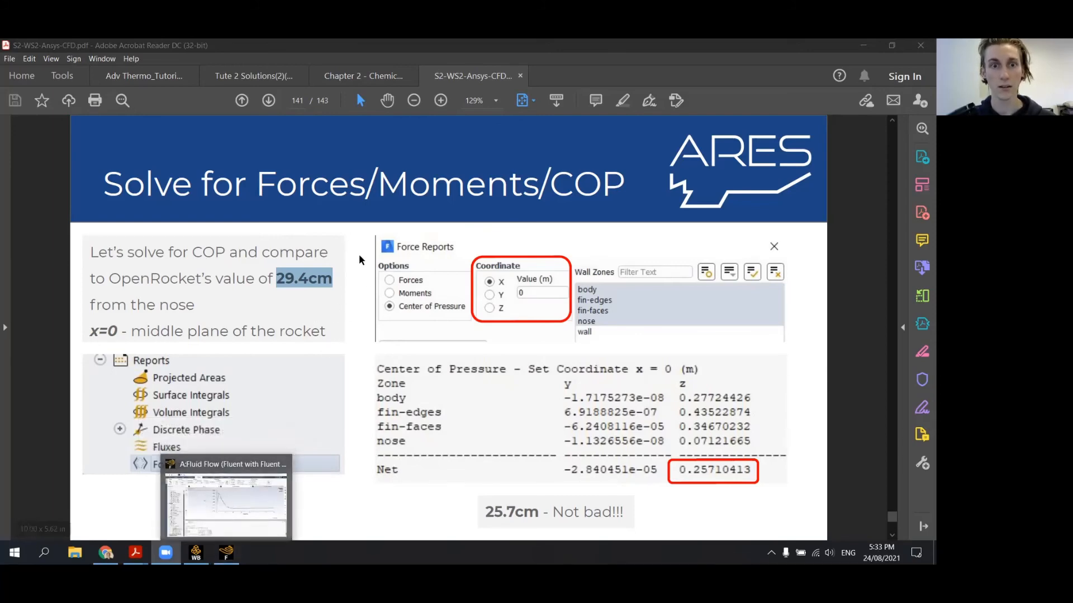
{"action": "left_click", "coordinate": [363, 230]}
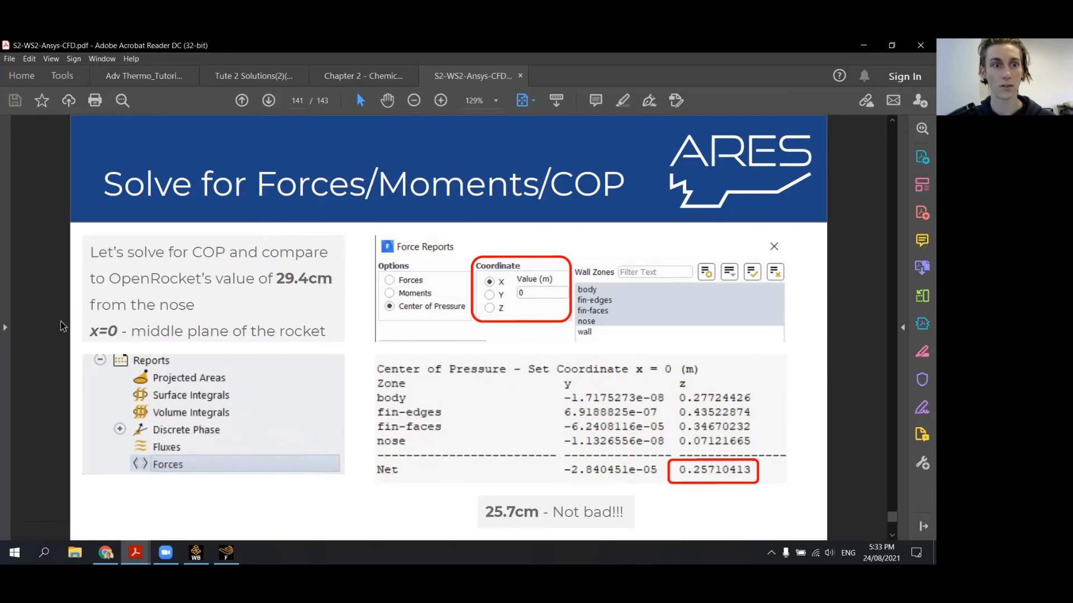
- Check the next workshop slide on flow visuals, and open a new contour plot in Fluent
{"action": "scroll", "coordinate": [64, 326], "scroll_direction": "down", "scroll_amount": 1}
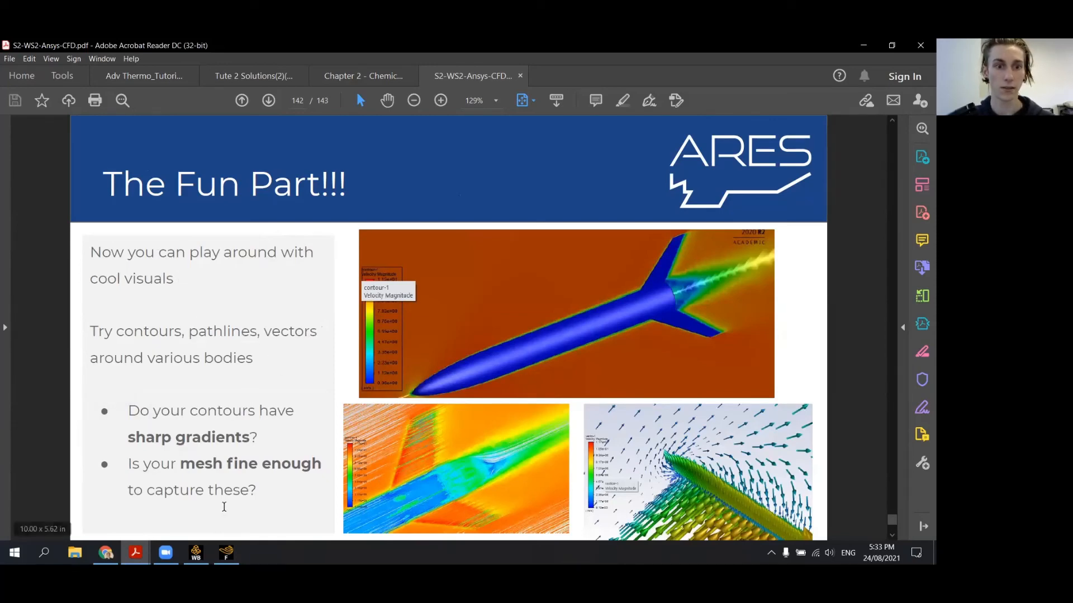
{"action": "left_click", "coordinate": [226, 553]}
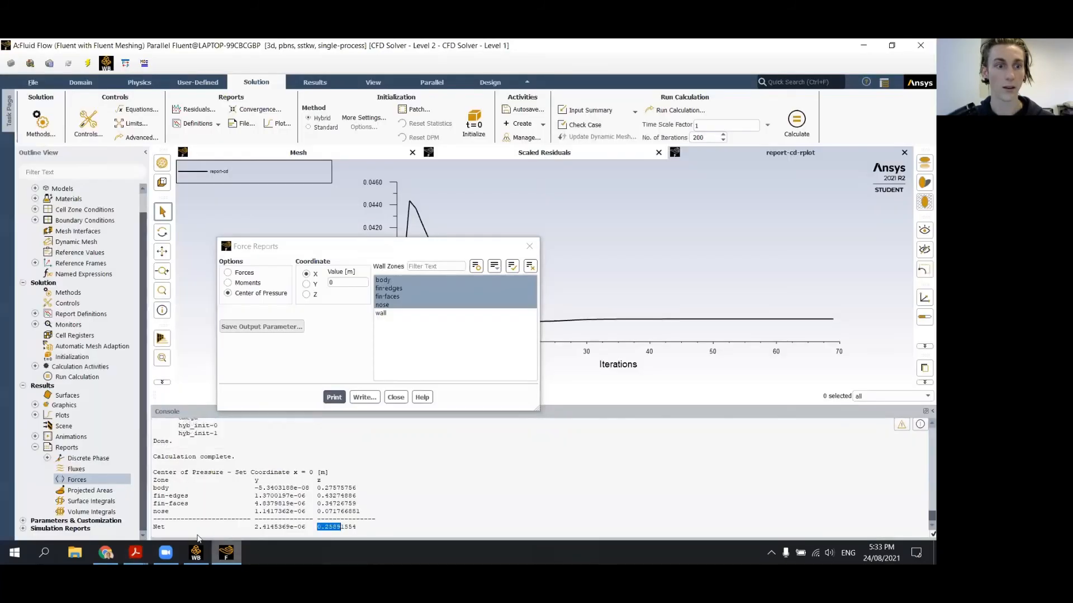
{"action": "left_click", "coordinate": [35, 448]}
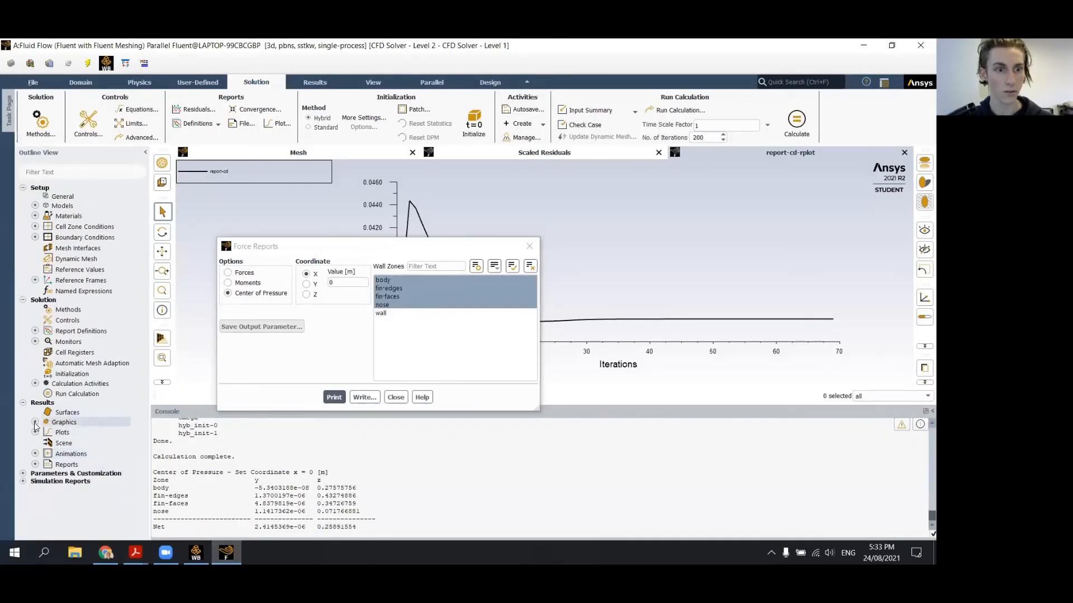
{"action": "left_click", "coordinate": [35, 424]}
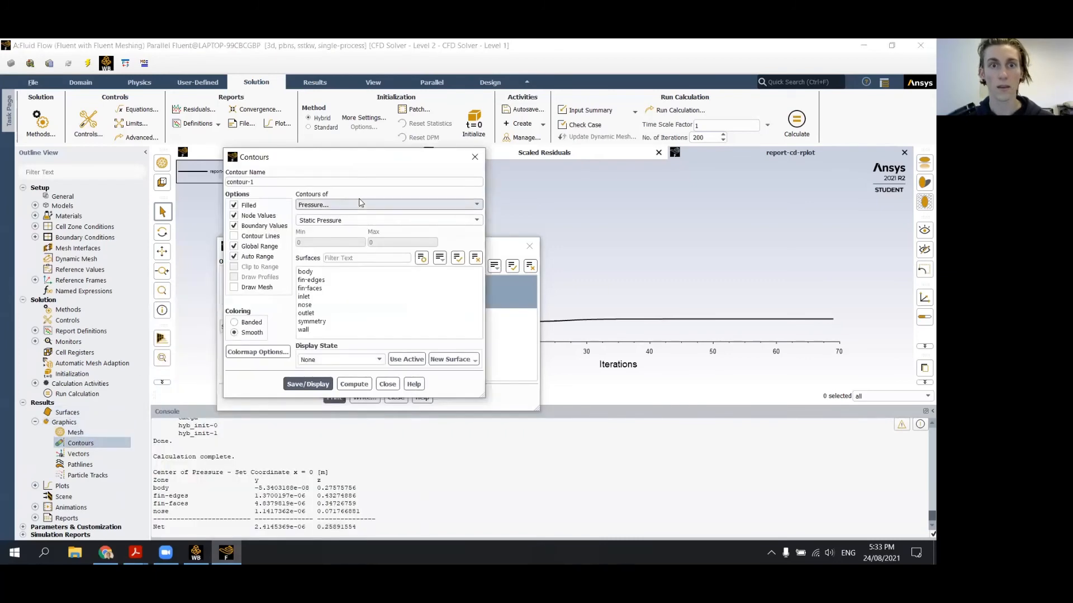
- Close the Force Reports and bring the Mesh graphics window into view behind the Contours dialog
{"action": "left_click", "coordinate": [529, 246]}
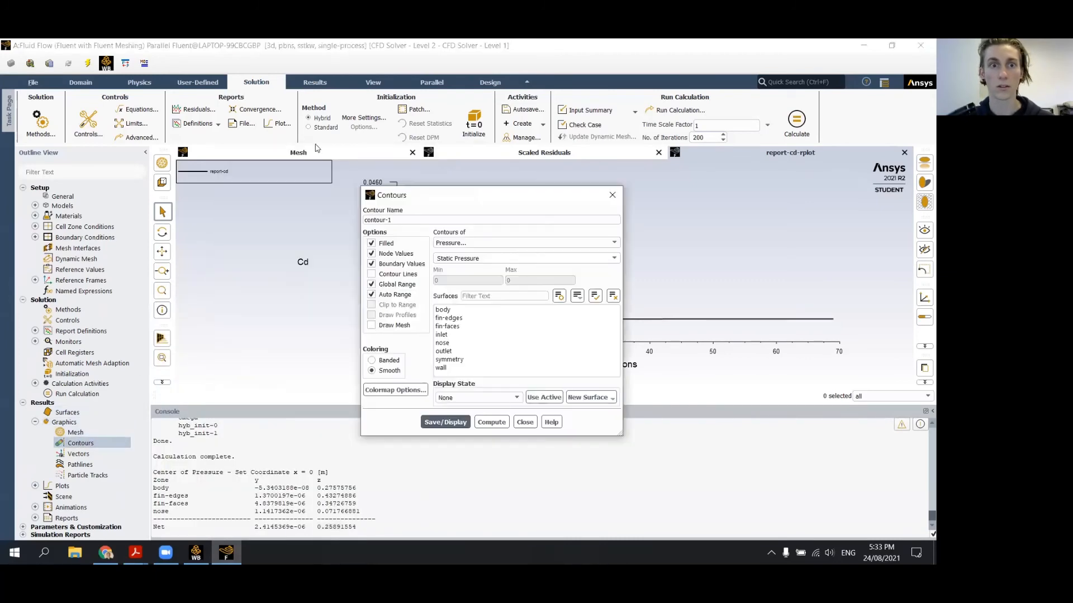
{"action": "left_click", "coordinate": [326, 157]}
{"action": "left_click_drag", "start_coordinate": [462, 198], "coordinate": [394, 192]}
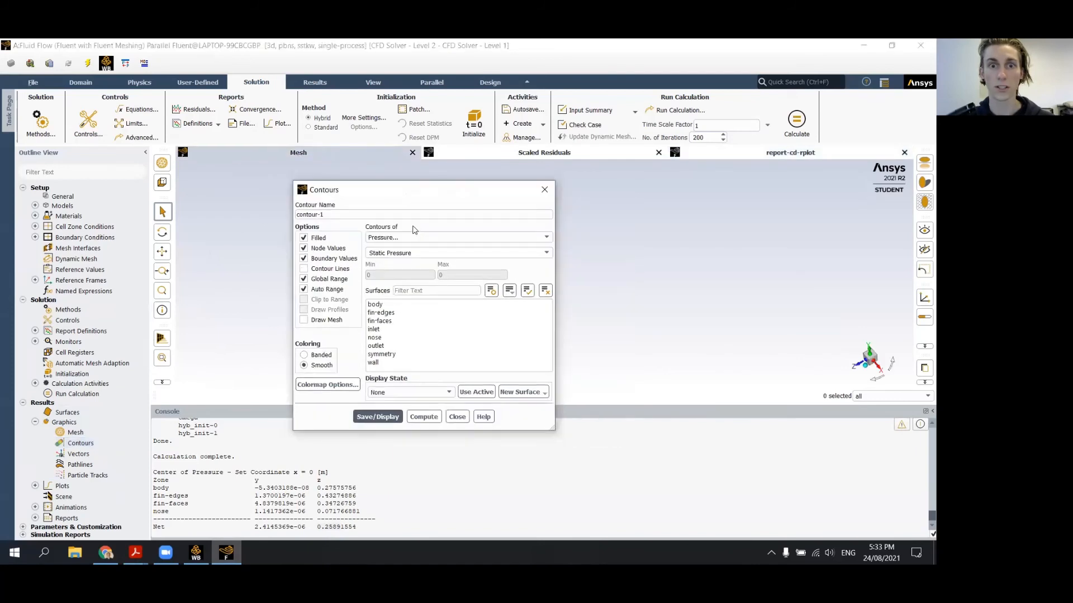
- Display filled static pressure contours on the body, fin-edges, fin-faces and symmetry surfaces as contour-1
{"action": "left_click", "coordinate": [411, 304]}
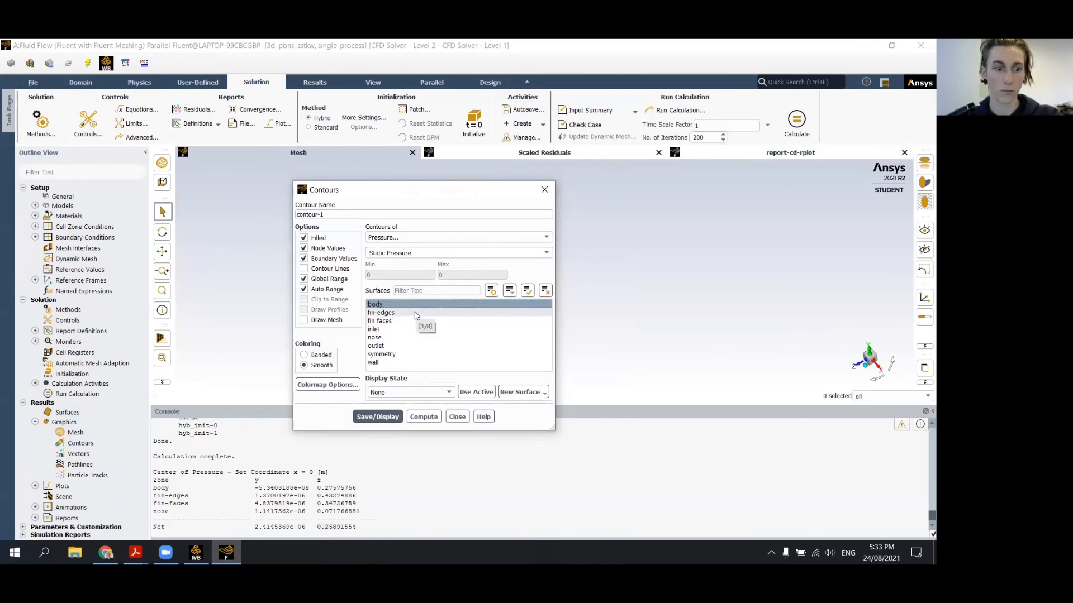
{"action": "left_click", "coordinate": [412, 313]}
{"action": "left_click", "coordinate": [417, 322]}
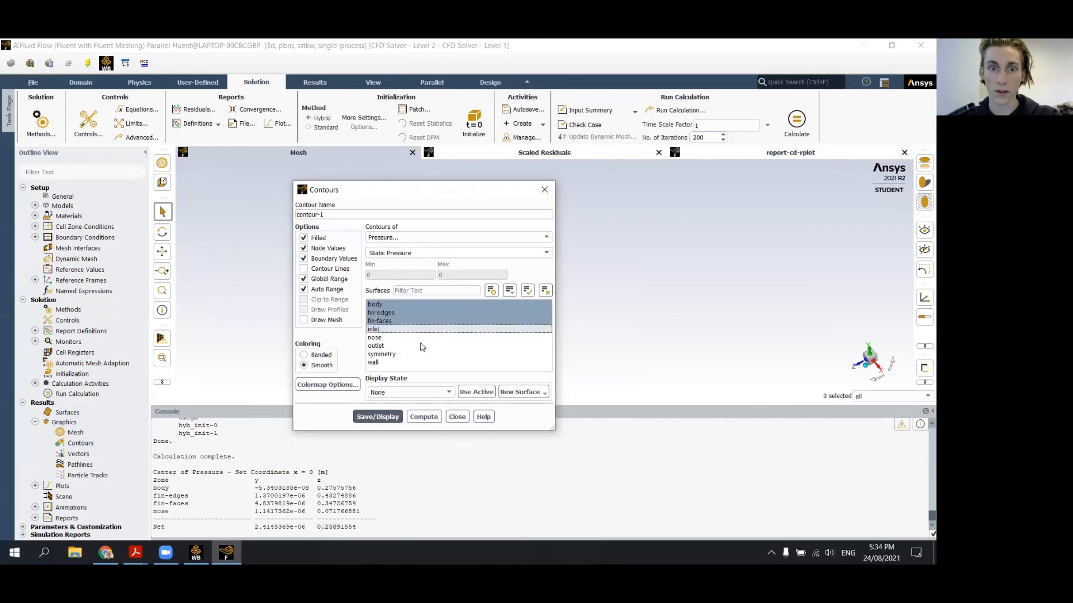
{"action": "left_click", "coordinate": [421, 354]}
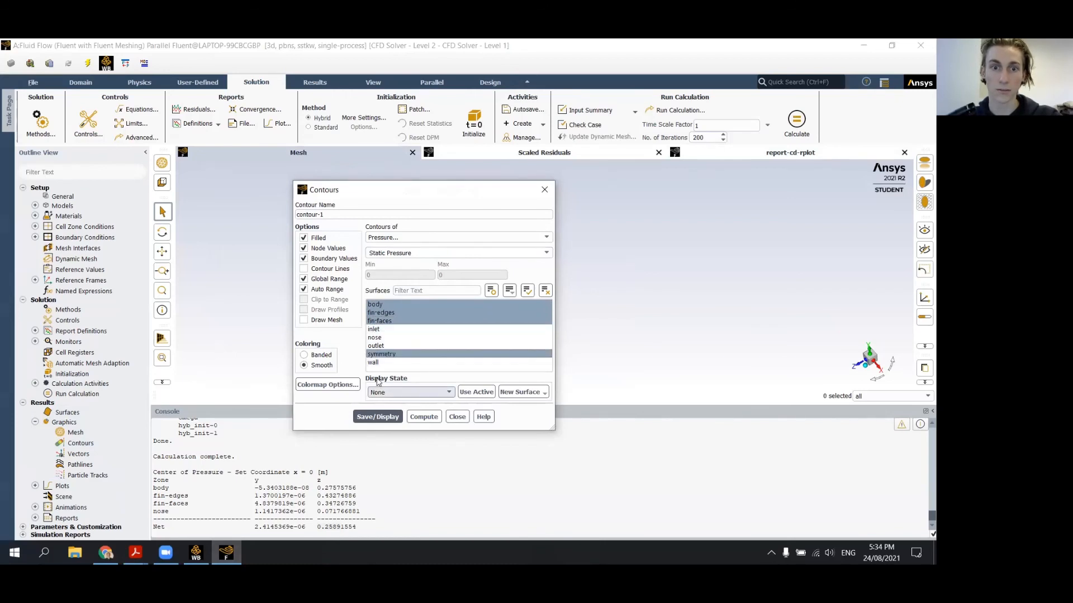
{"action": "left_click", "coordinate": [384, 418]}
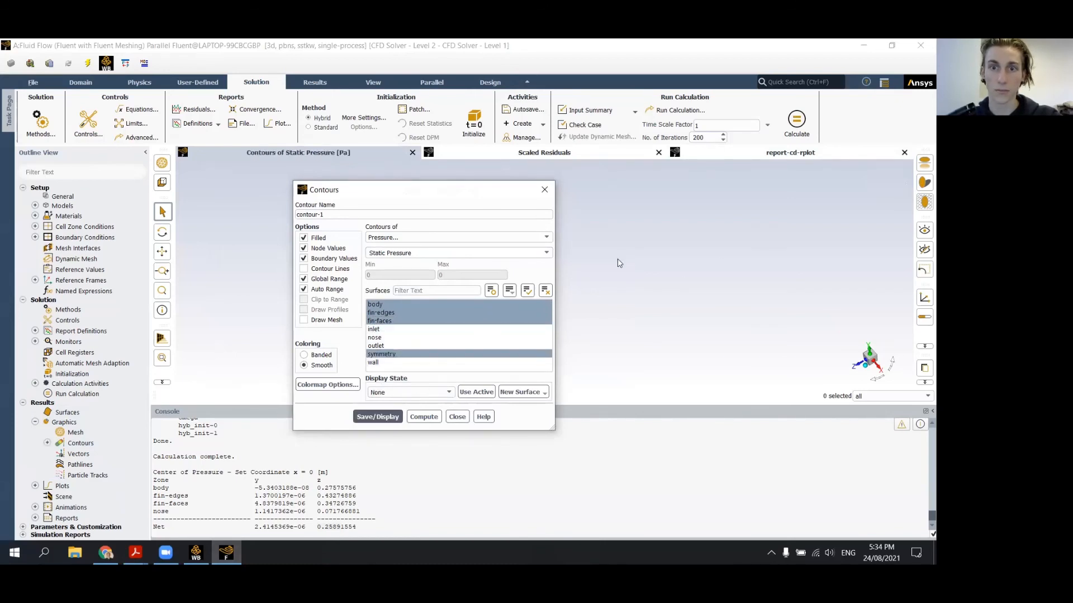
- Add the nose surface to contour-1 and redisplay the static pressure contours
{"action": "left_click_drag", "start_coordinate": [407, 191], "coordinate": [244, 198]}
{"action": "scroll", "coordinate": [608, 292], "scroll_direction": "up", "scroll_amount": 10}
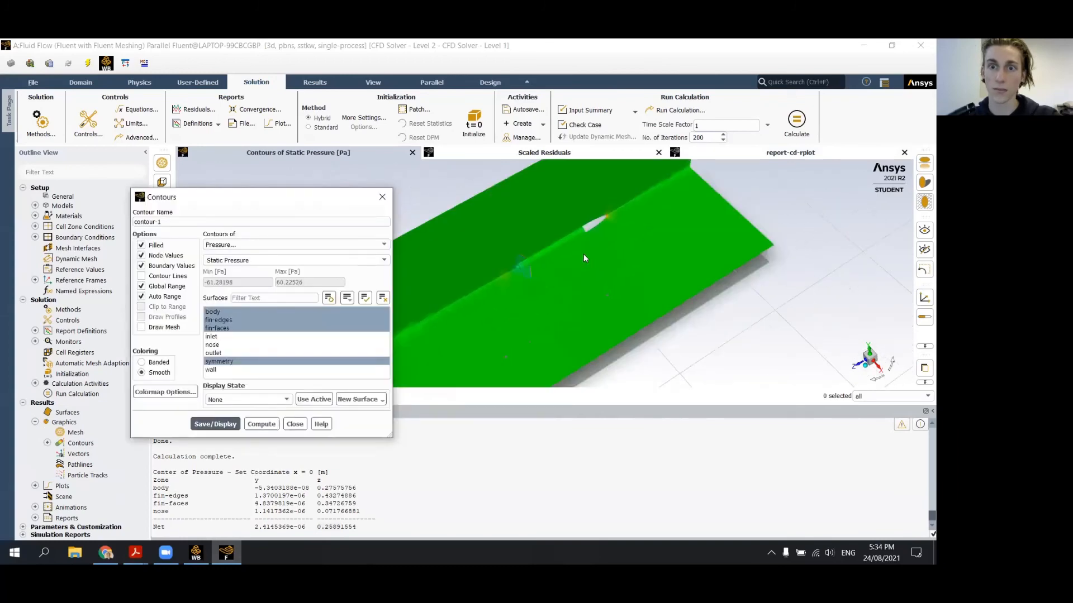
{"action": "left_click", "coordinate": [232, 345]}
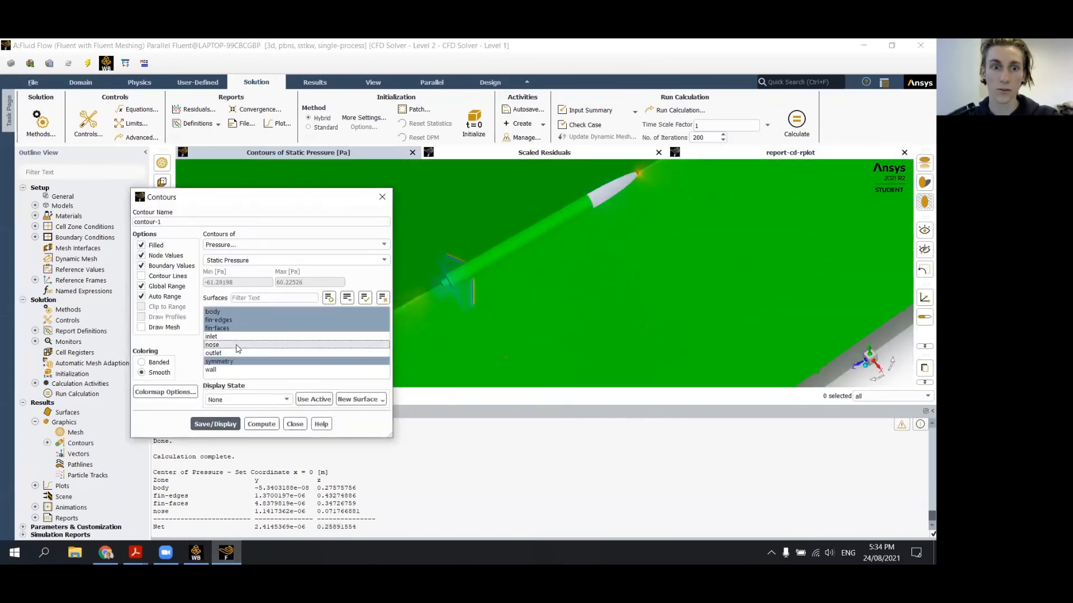
{"action": "left_click", "coordinate": [229, 426]}
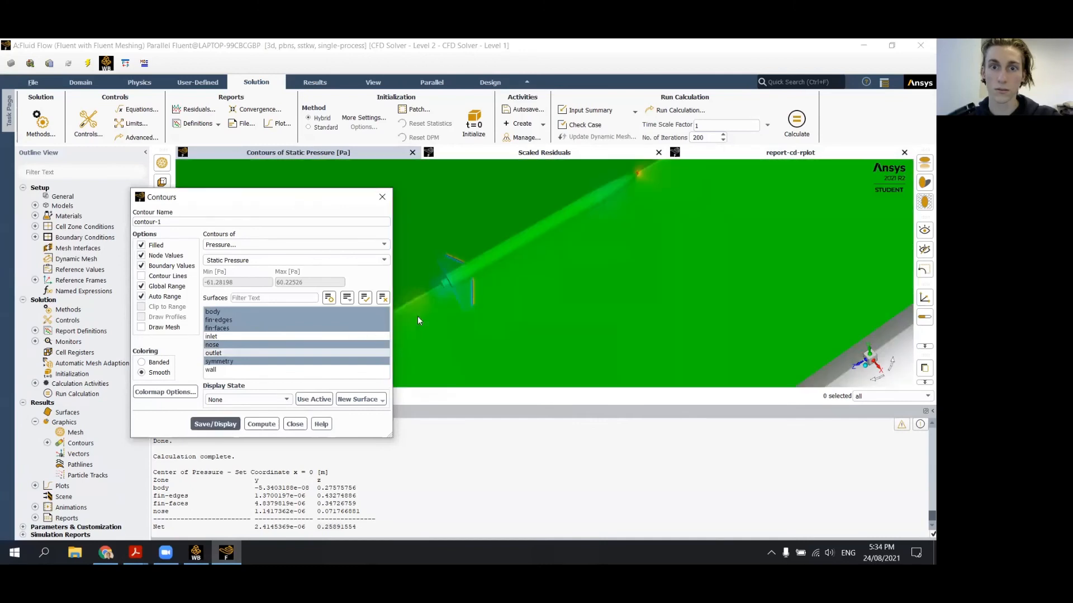
- Examine the static pressure contours around the tip of the rocket's nose and clear the dialog off the colour legend
{"action": "left_click_drag", "start_coordinate": [275, 201], "coordinate": [200, 286]}
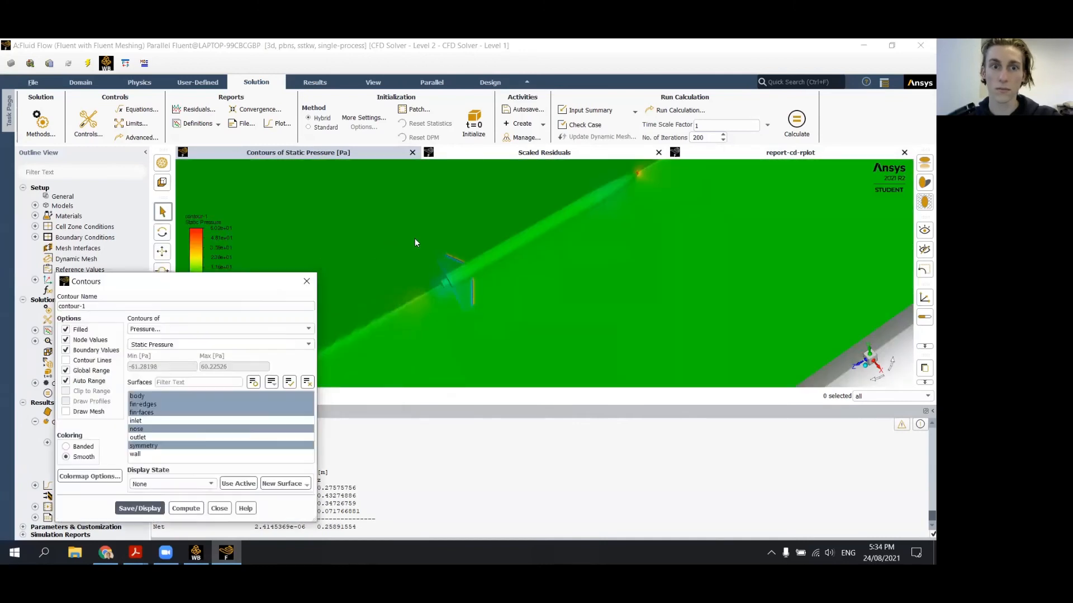
{"action": "scroll", "coordinate": [548, 243], "scroll_direction": "down", "scroll_amount": 3}
{"action": "scroll", "coordinate": [426, 262], "scroll_direction": "down", "scroll_amount": 4}
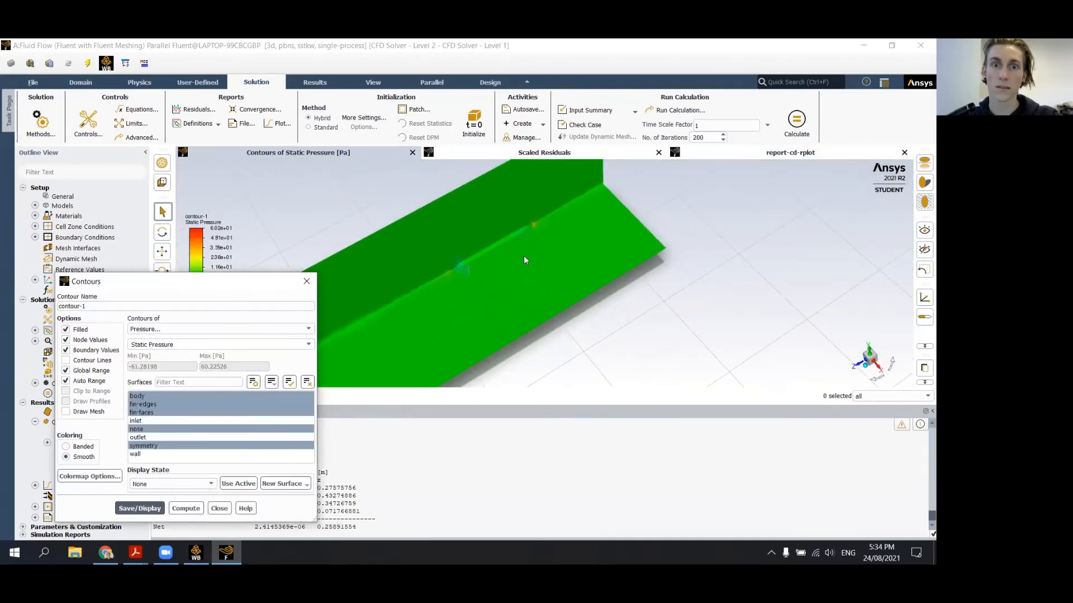
{"action": "scroll", "coordinate": [543, 239], "scroll_direction": "up", "scroll_amount": 6}
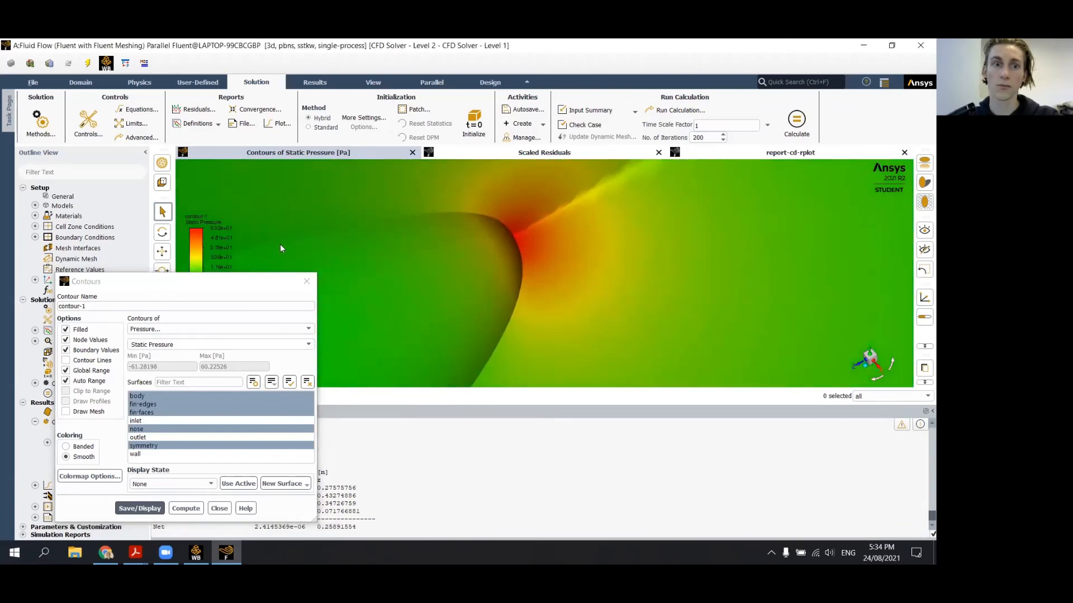
{"action": "left_click", "coordinate": [243, 287]}
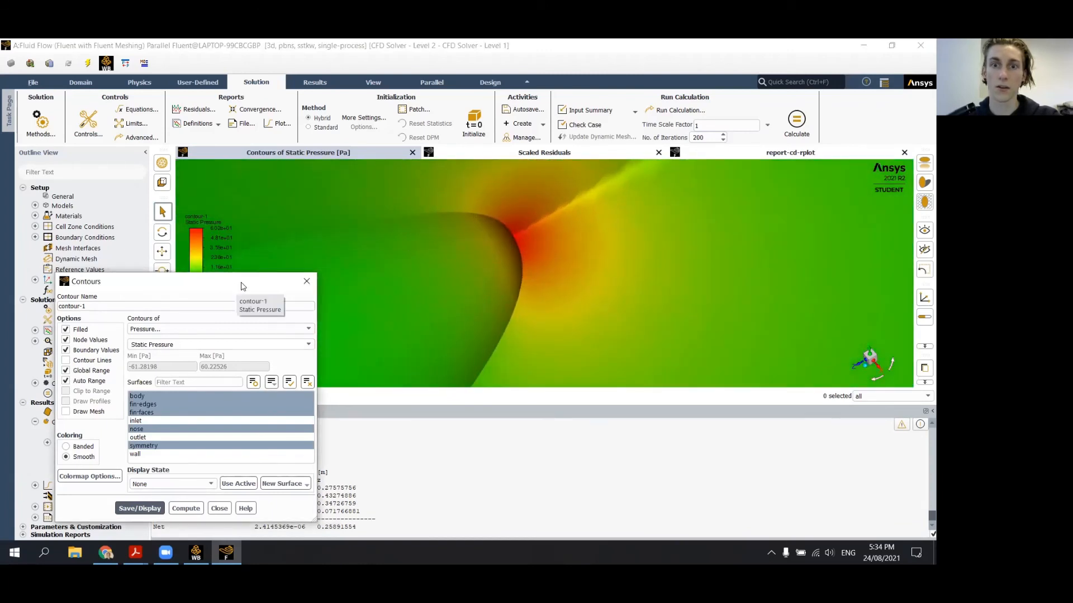
{"action": "left_click_drag", "start_coordinate": [243, 287], "coordinate": [607, 428]}
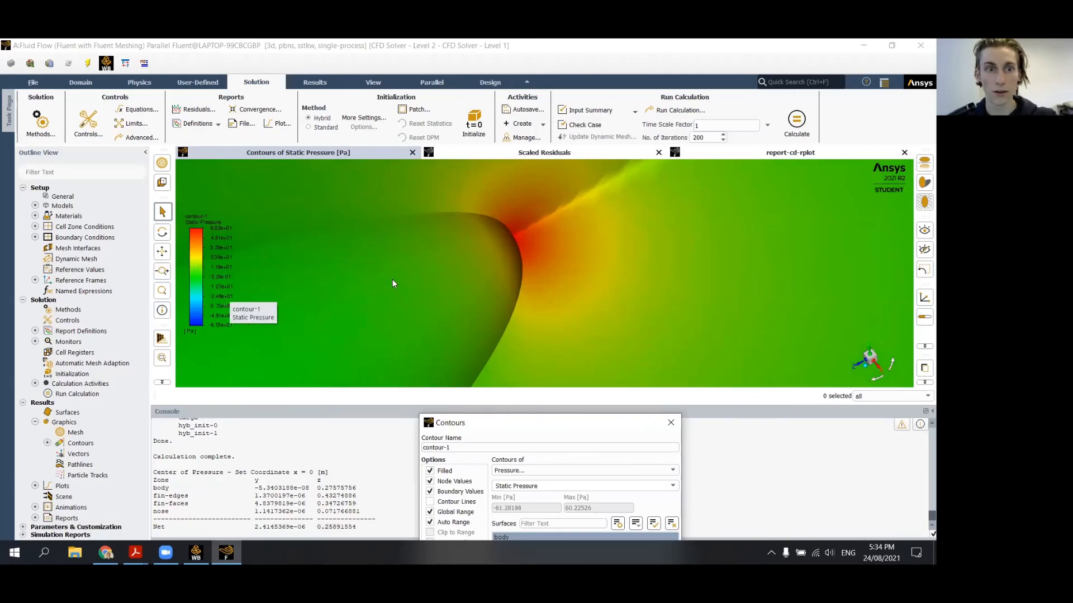
- Examine the static pressure gradients along the fins' leading edges from several angles to judge whether the mesh is fine enough
{"action": "scroll", "coordinate": [414, 293], "scroll_direction": "down", "scroll_amount": 5}
{"action": "scroll", "coordinate": [410, 293], "scroll_direction": "down", "scroll_amount": 3}
{"action": "scroll", "coordinate": [336, 333], "scroll_direction": "up", "scroll_amount": 4}
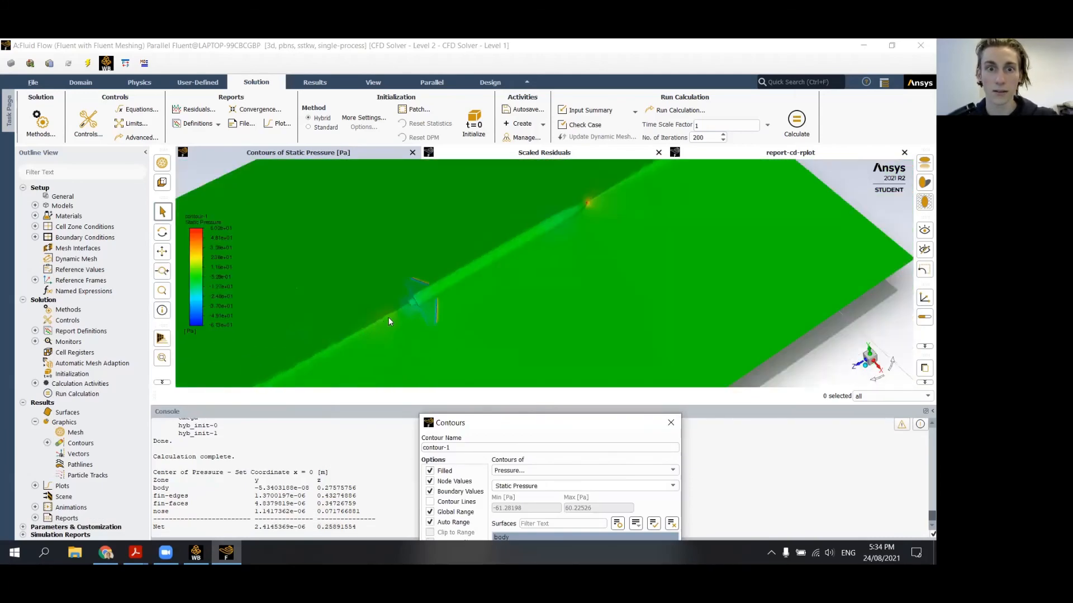
{"action": "scroll", "coordinate": [388, 318], "scroll_direction": "up", "scroll_amount": 4}
{"action": "scroll", "coordinate": [536, 259], "scroll_direction": "up", "scroll_amount": 2}
{"action": "scroll", "coordinate": [657, 273], "scroll_direction": "up", "scroll_amount": 4}
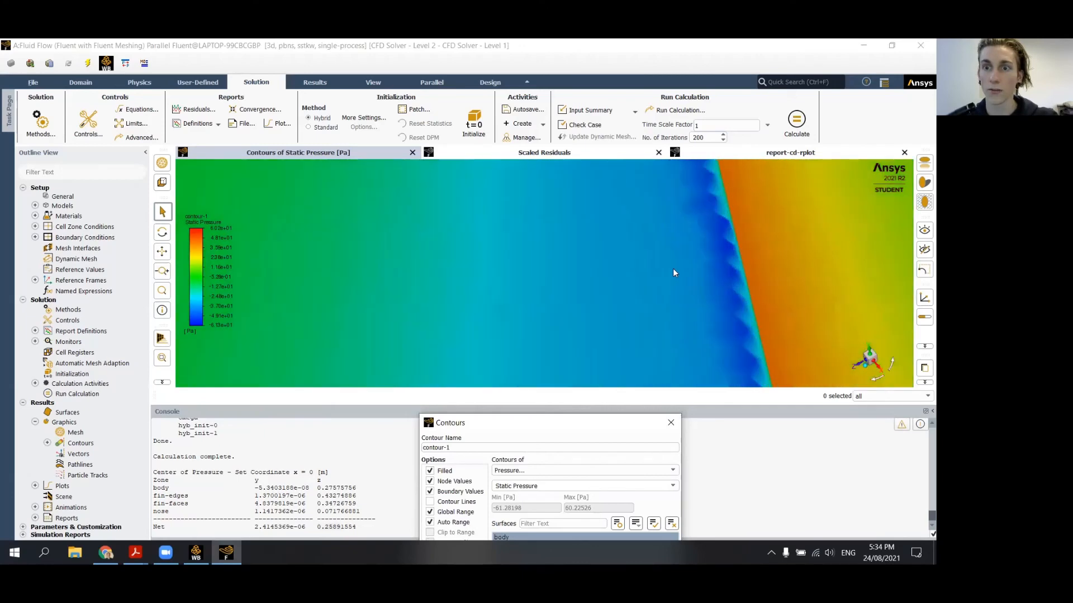
{"action": "left_click_drag", "start_coordinate": [695, 278], "coordinate": [637, 279]}
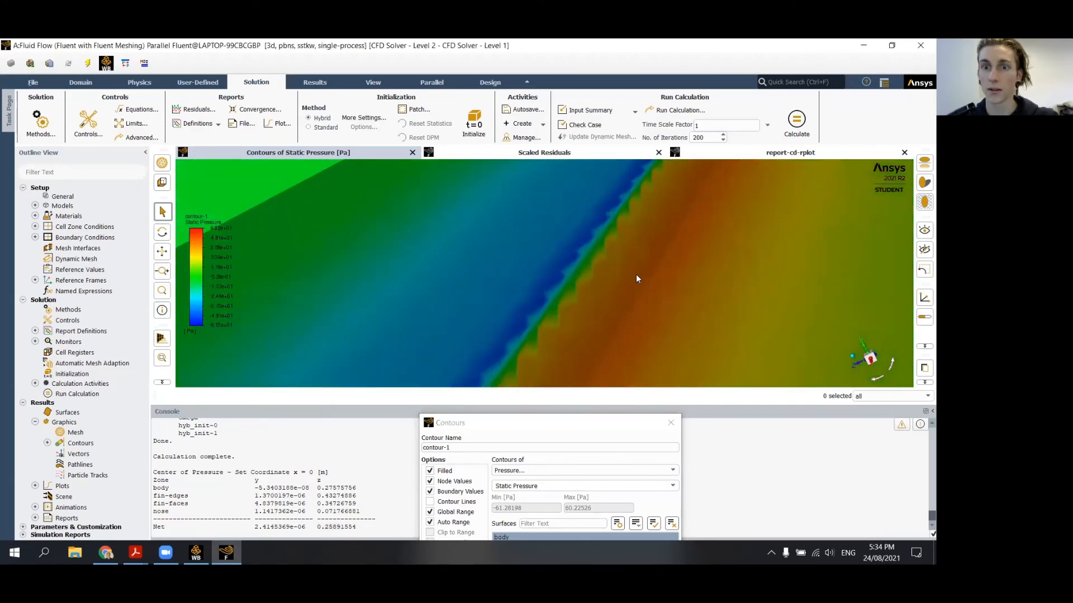
{"action": "left_click_drag", "start_coordinate": [583, 254], "coordinate": [590, 290]}
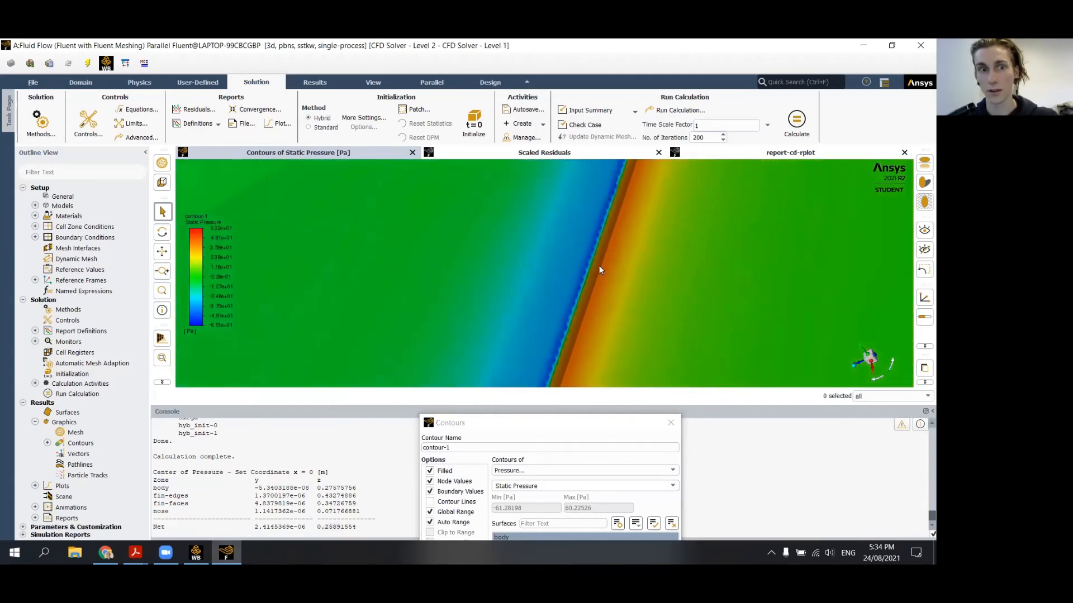
{"action": "scroll", "coordinate": [587, 271], "scroll_direction": "up", "scroll_amount": 4}
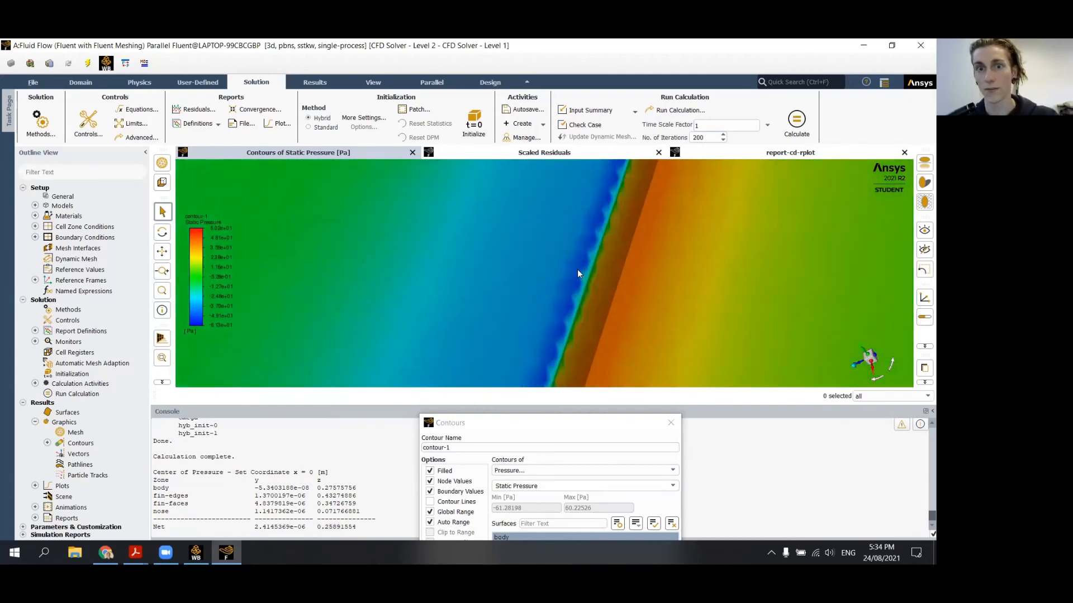
{"action": "scroll", "coordinate": [588, 278], "scroll_direction": "down", "scroll_amount": 3}
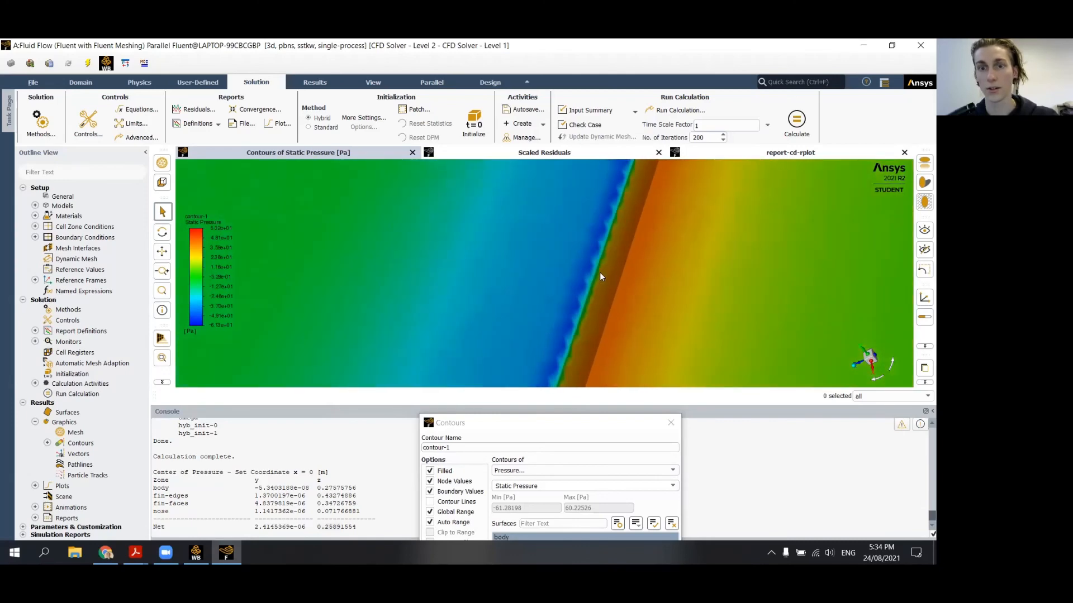
{"action": "scroll", "coordinate": [585, 274], "scroll_direction": "down", "scroll_amount": 2}
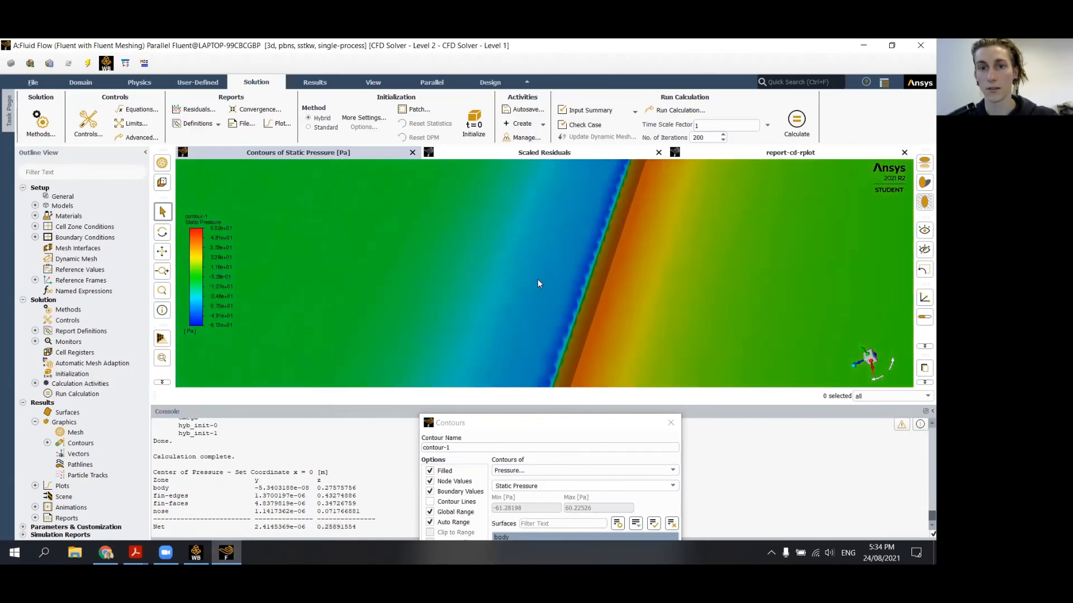
{"action": "left_click_drag", "start_coordinate": [545, 270], "coordinate": [621, 217]}
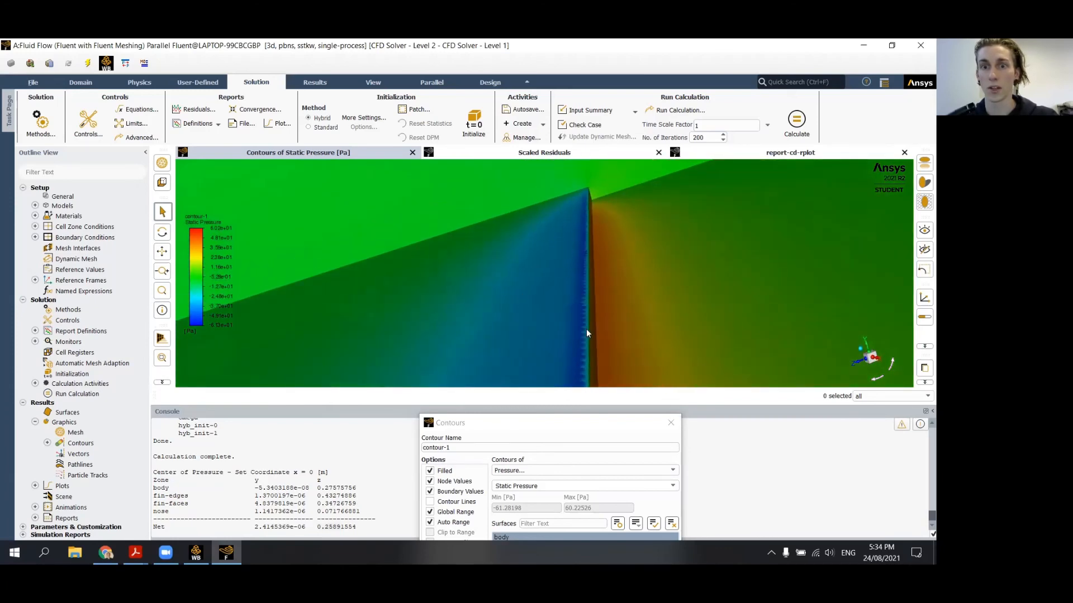
{"action": "left_click_drag", "start_coordinate": [598, 278], "coordinate": [512, 306]}
{"action": "scroll", "coordinate": [524, 304], "scroll_direction": "down", "scroll_amount": 3}
{"action": "scroll", "coordinate": [525, 304], "scroll_direction": "down", "scroll_amount": 3}
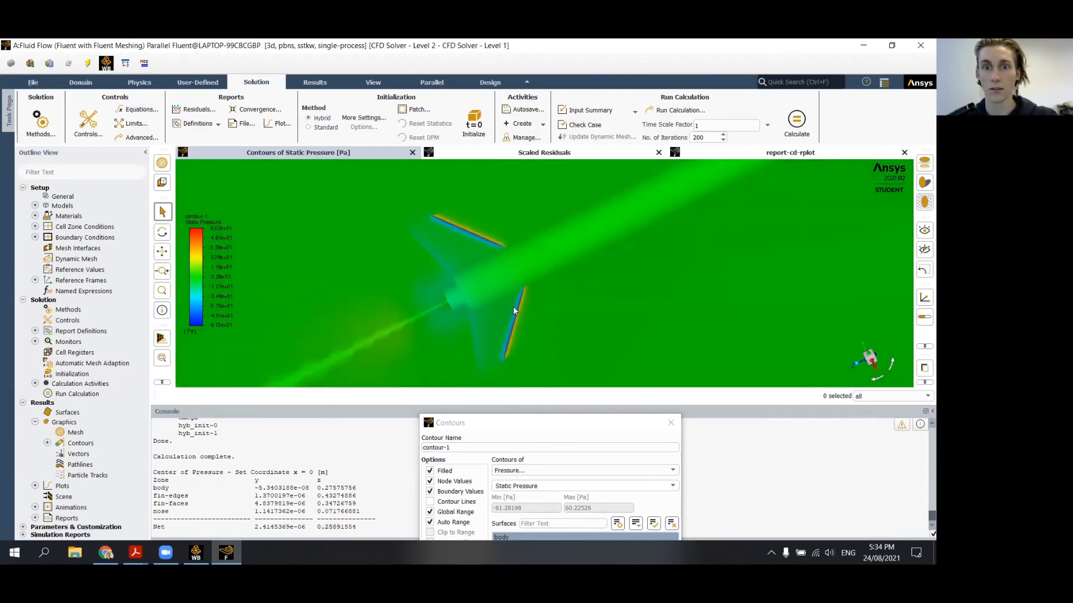
{"action": "scroll", "coordinate": [522, 306], "scroll_direction": "up", "scroll_amount": 5}
{"action": "scroll", "coordinate": [532, 306], "scroll_direction": "up", "scroll_amount": 3}
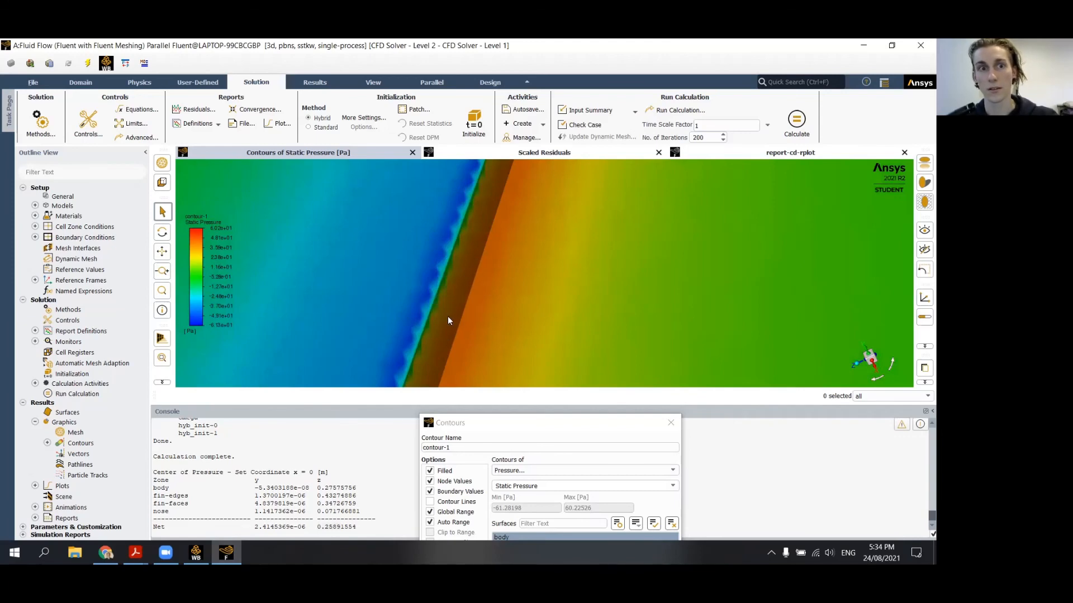
{"action": "scroll", "coordinate": [447, 316], "scroll_direction": "down", "scroll_amount": 2}
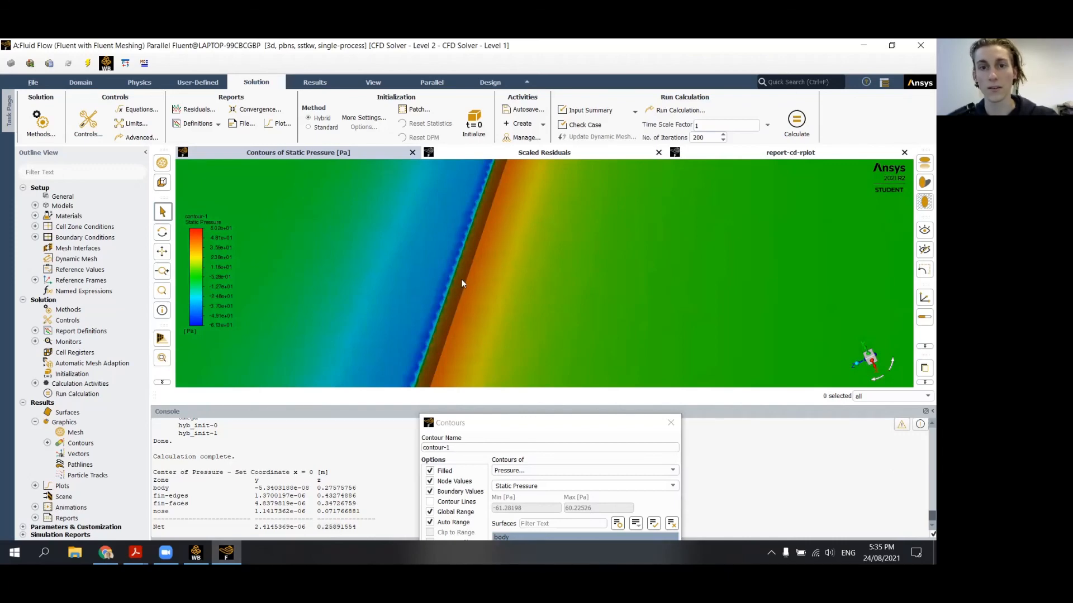
{"action": "scroll", "coordinate": [464, 291], "scroll_direction": "down", "scroll_amount": 3}
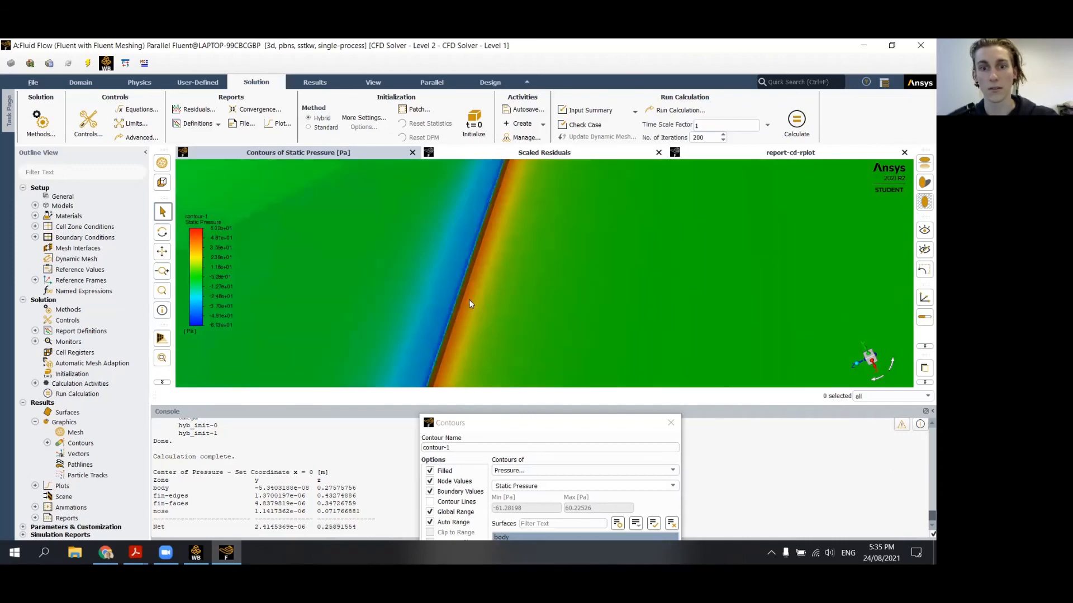
- Try redisplaying contour-1 with the Global Range option disabled
{"action": "left_click", "coordinate": [525, 424]}
{"action": "left_click_drag", "start_coordinate": [525, 424], "coordinate": [539, 204]}
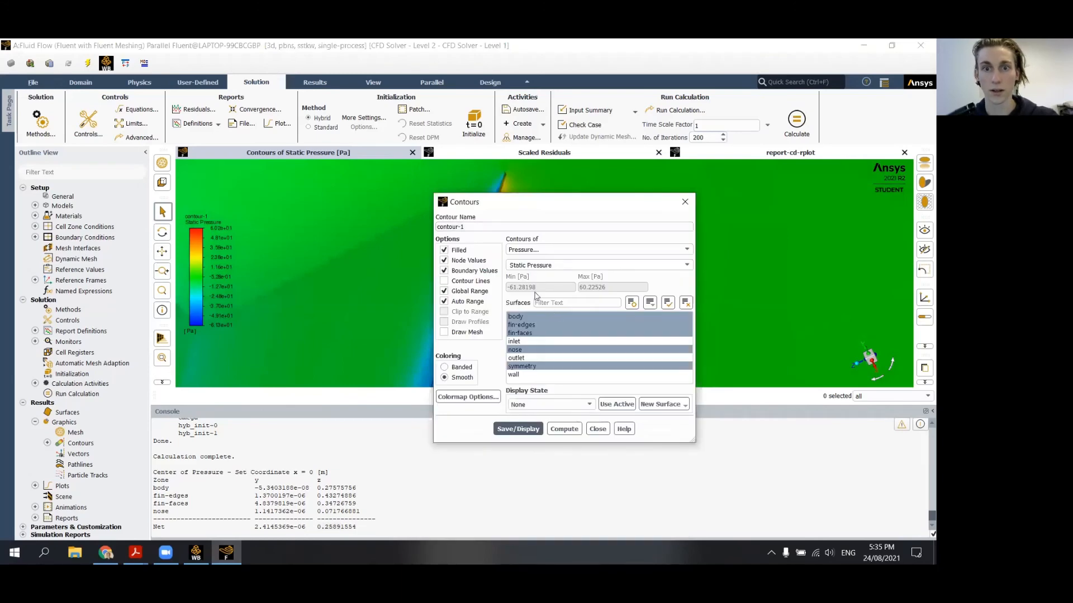
{"action": "left_click", "coordinate": [466, 291]}
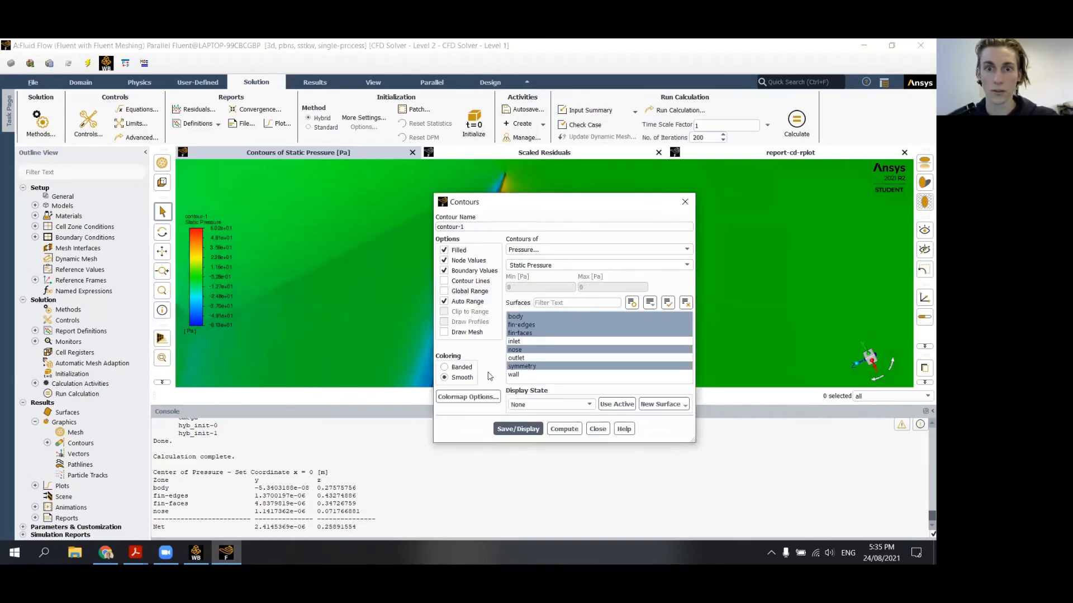
{"action": "left_click", "coordinate": [536, 434]}
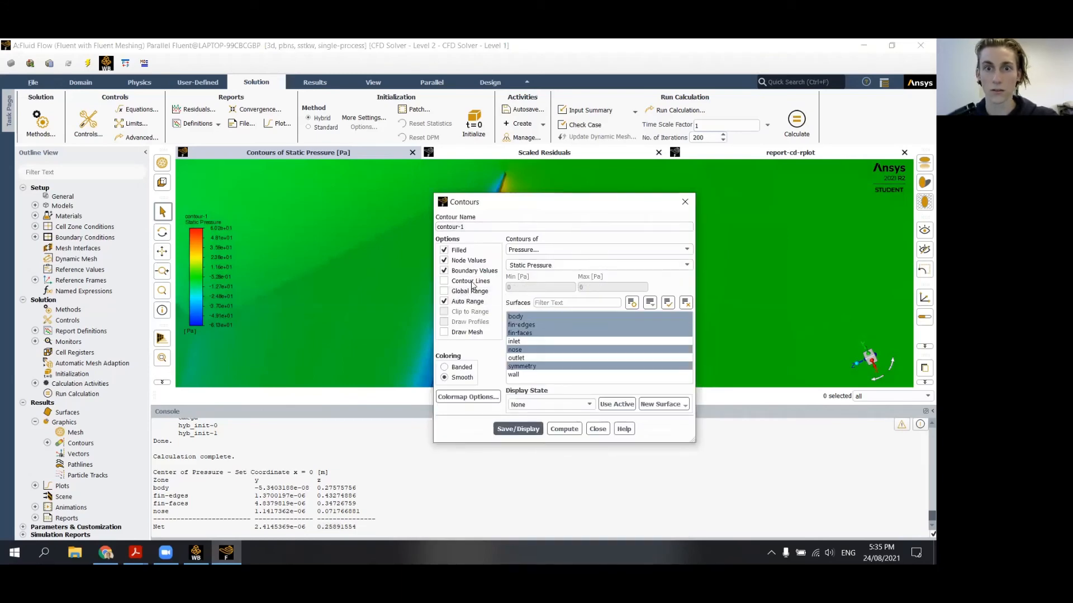
- Switch contour-1 to Dynamic Pressure with Global Range and Auto Range enabled, and display the contours
{"action": "left_click", "coordinate": [468, 303]}
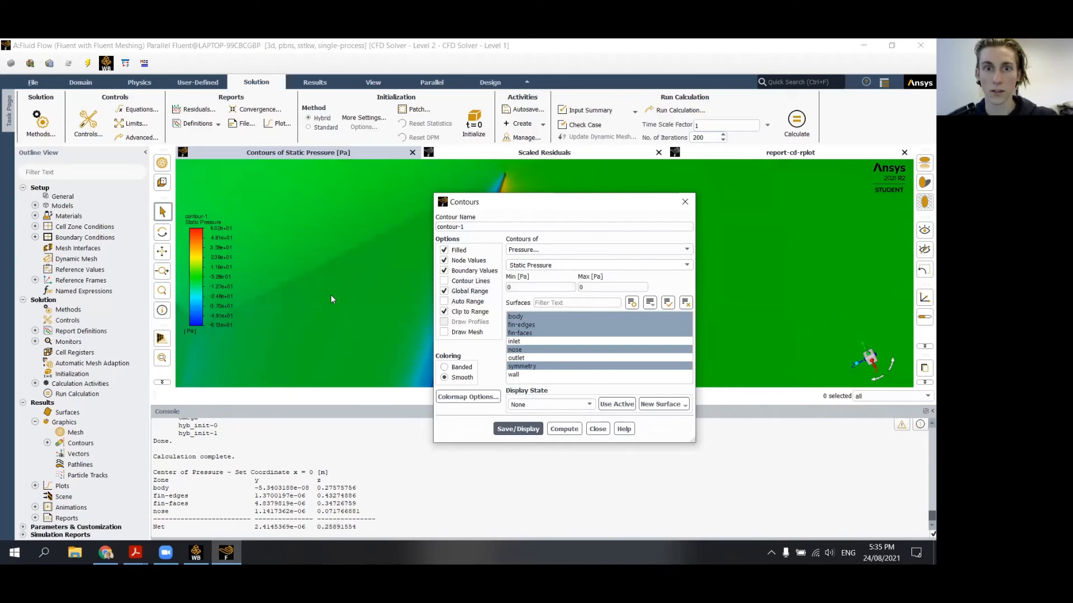
{"action": "double_click", "coordinate": [531, 287]}
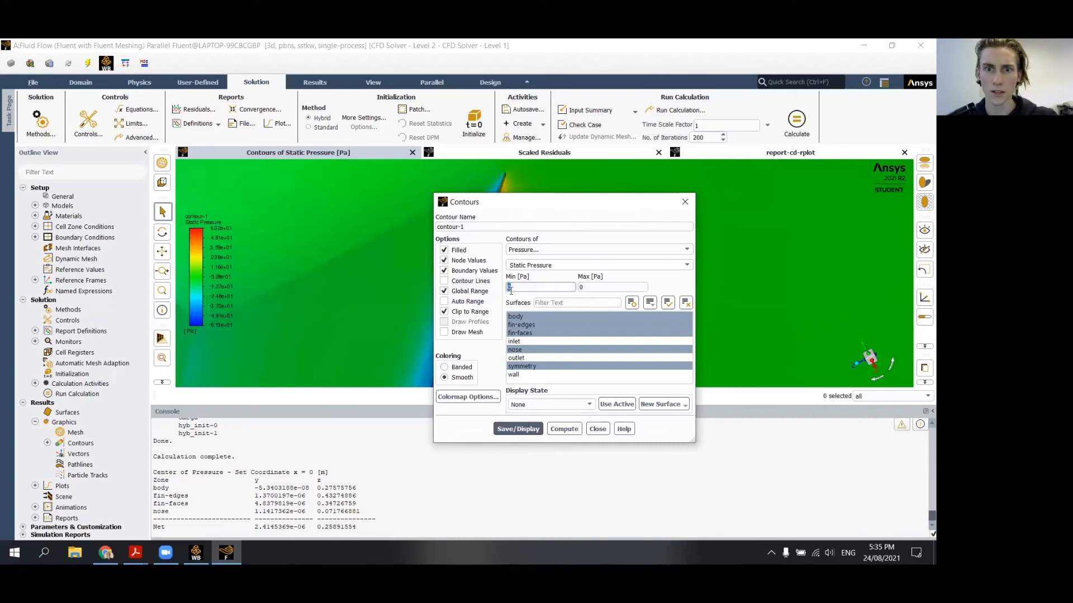
{"action": "left_click", "coordinate": [549, 261]}
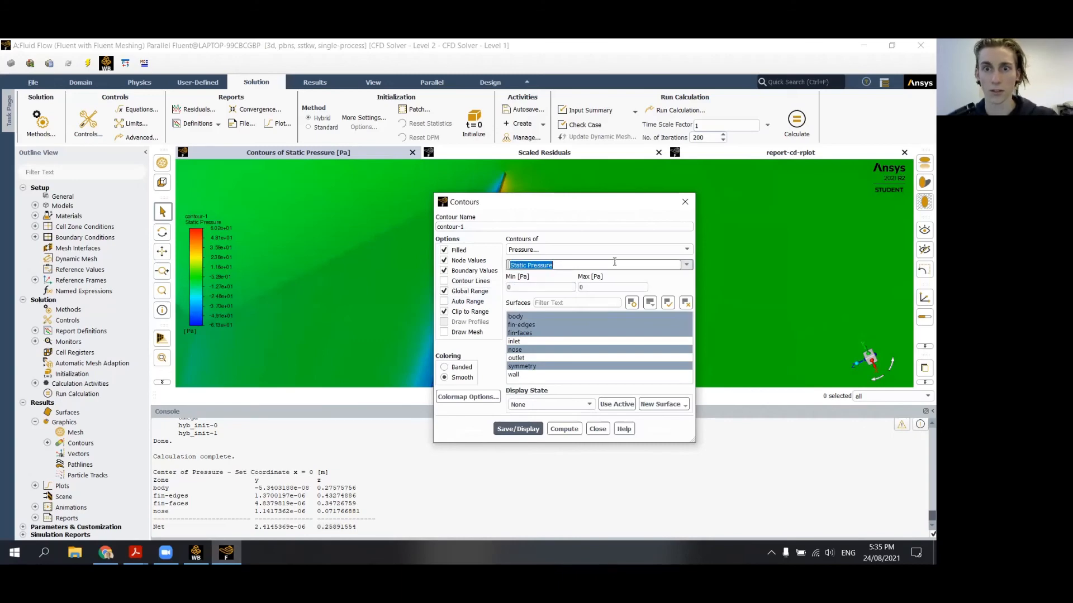
{"action": "left_click", "coordinate": [687, 265]}
{"action": "left_click", "coordinate": [587, 290]}
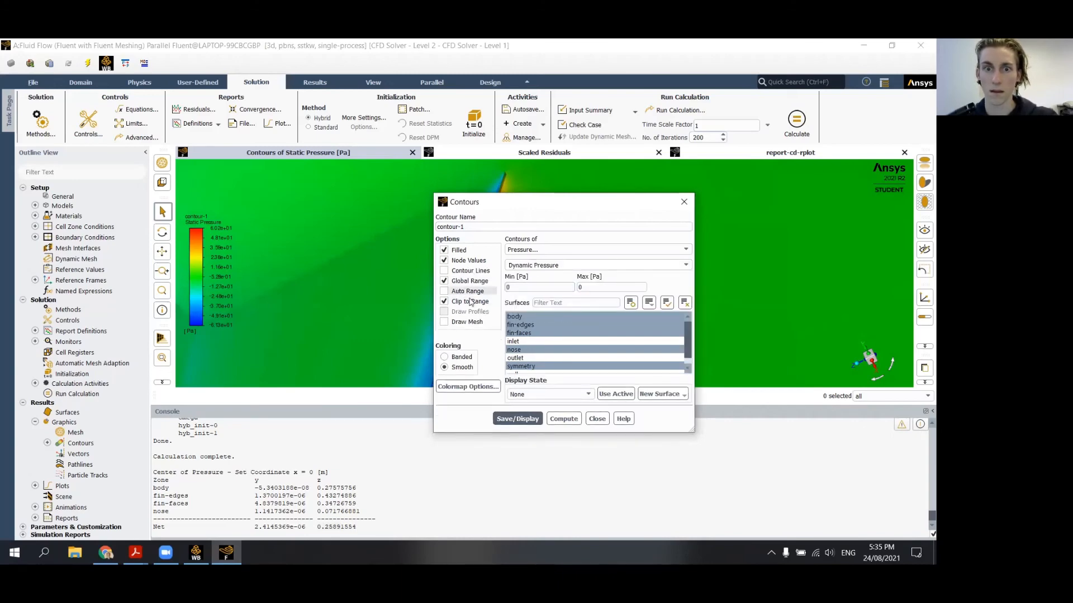
{"action": "left_click", "coordinate": [581, 287]}
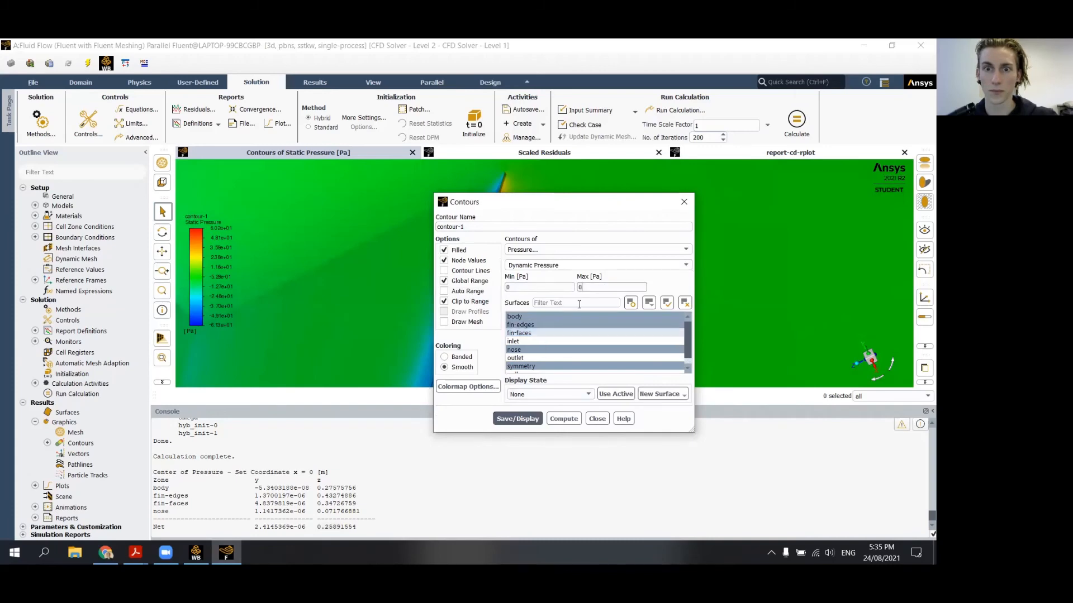
{"action": "left_click", "coordinate": [444, 291]}
{"action": "left_click", "coordinate": [522, 418]}
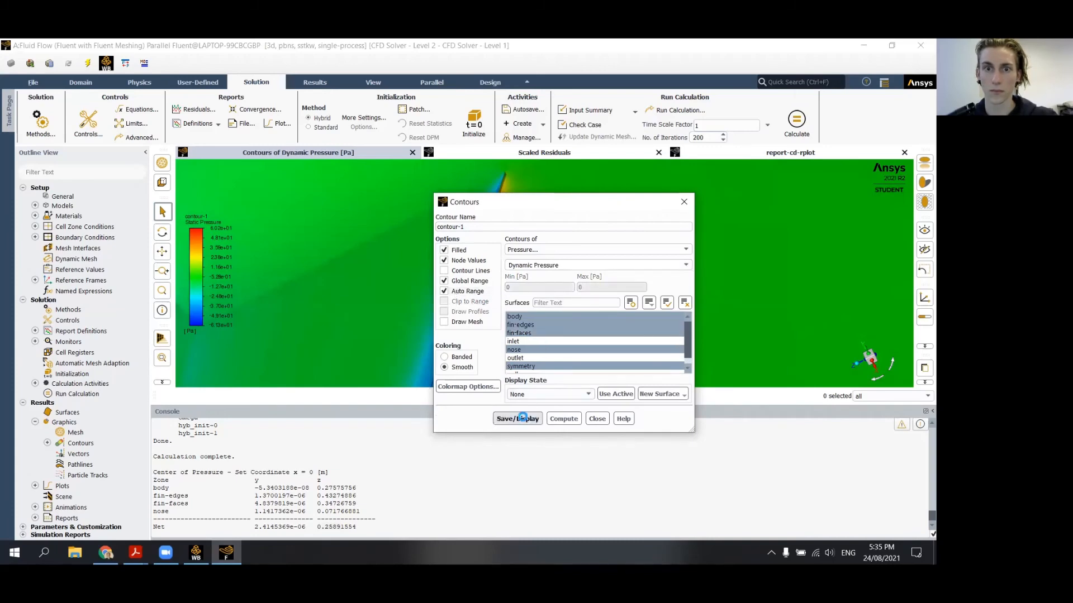
- Clear the dialog off the rocket and examine the dynamic pressure contours along the body, at the nose tip and around the fins
{"action": "scroll", "coordinate": [335, 300], "scroll_direction": "down", "scroll_amount": 5}
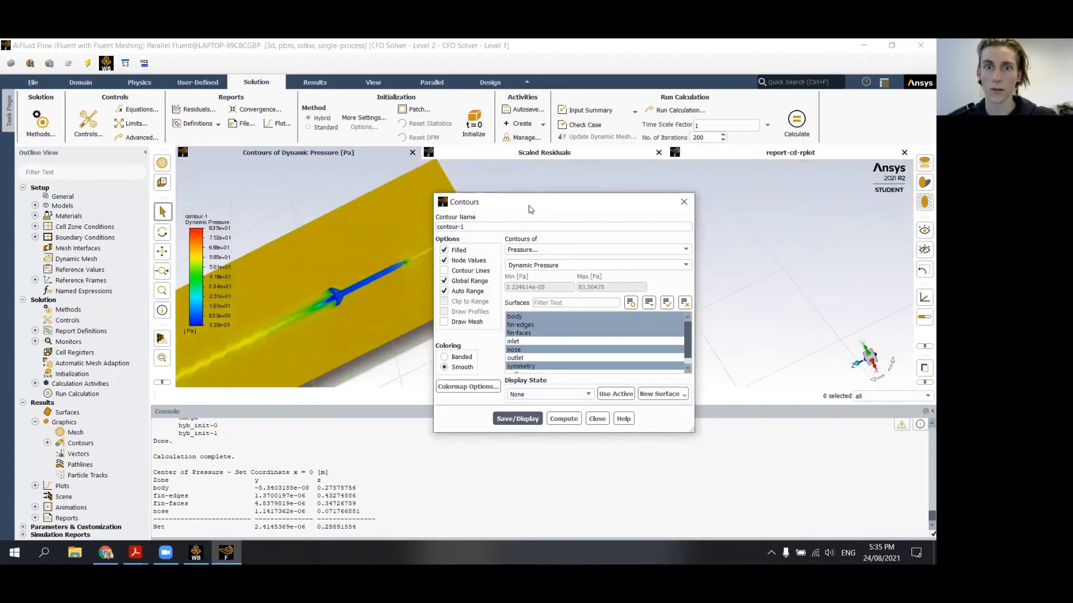
{"action": "left_click_drag", "start_coordinate": [530, 209], "coordinate": [745, 165]}
{"action": "scroll", "coordinate": [335, 293], "scroll_direction": "up", "scroll_amount": 5}
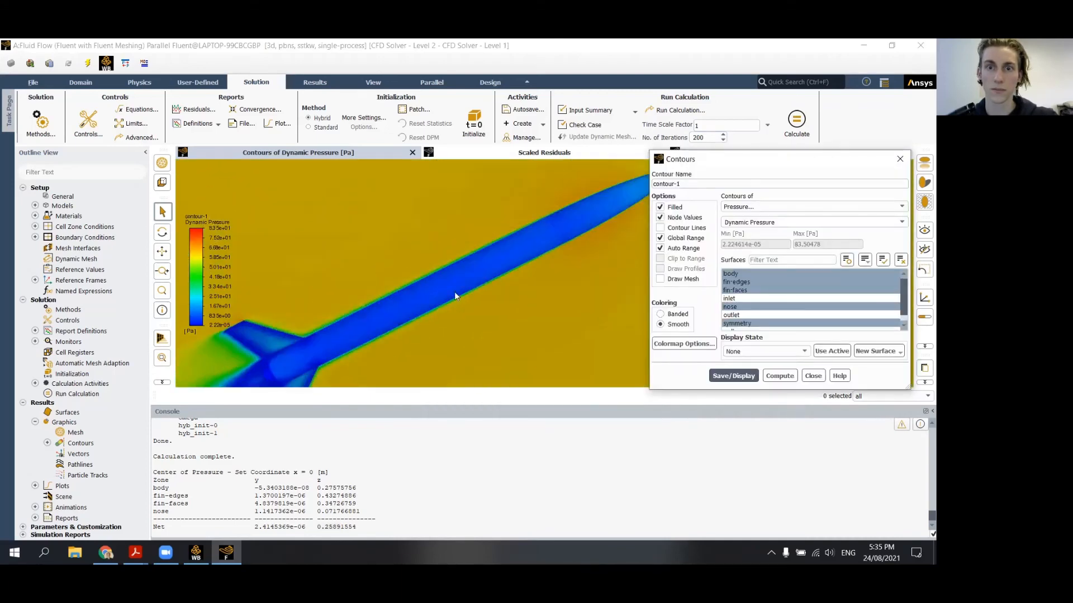
{"action": "scroll", "coordinate": [452, 293], "scroll_direction": "down", "scroll_amount": 4}
{"action": "scroll", "coordinate": [343, 335], "scroll_direction": "up", "scroll_amount": 5}
{"action": "scroll", "coordinate": [345, 343], "scroll_direction": "down", "scroll_amount": 7}
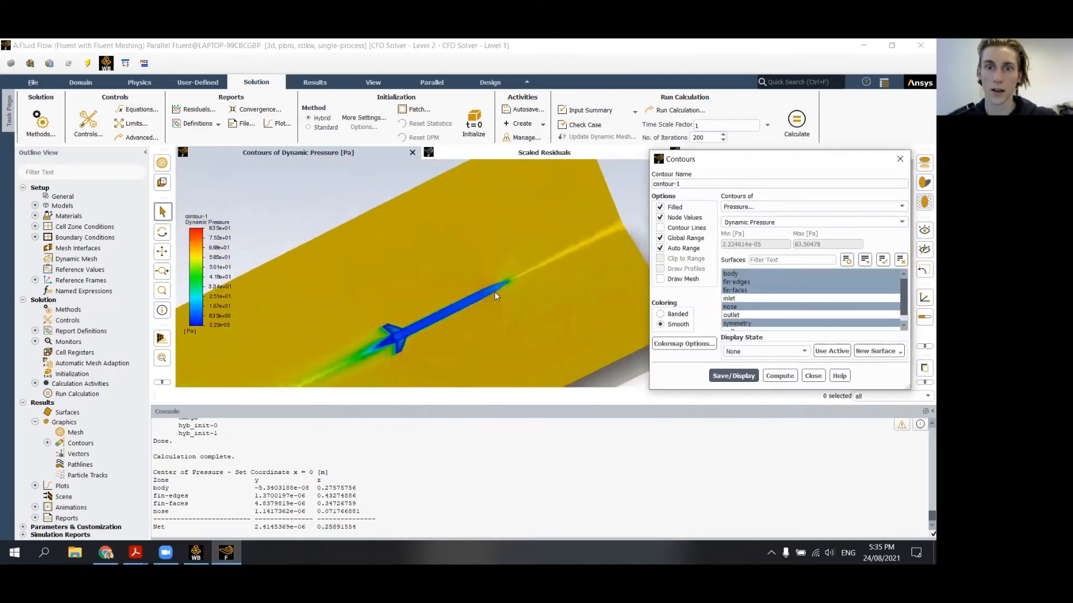
{"action": "scroll", "coordinate": [495, 291], "scroll_direction": "up", "scroll_amount": 6}
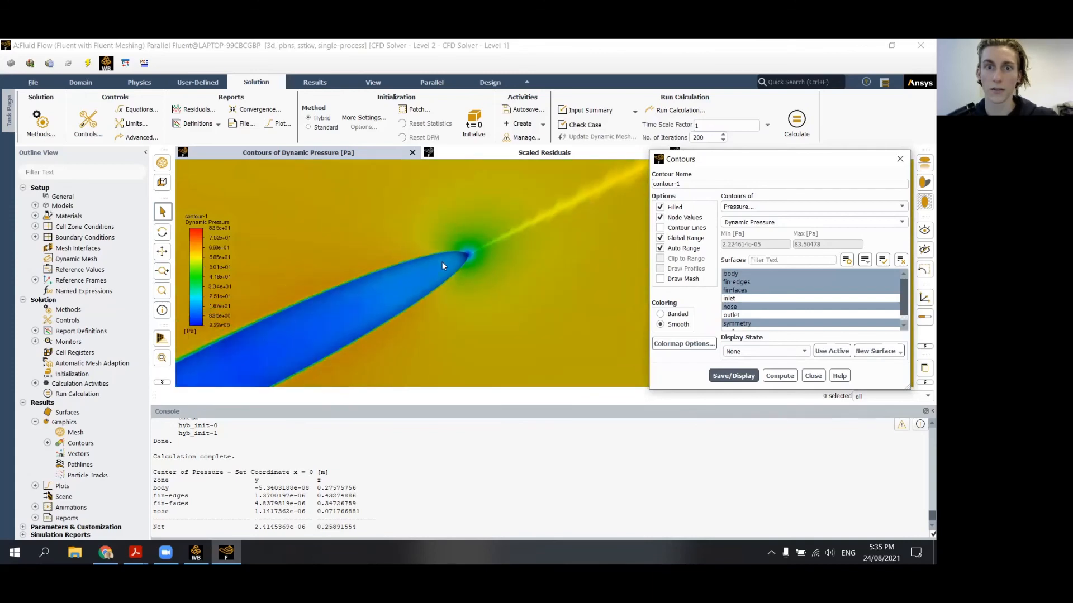
{"action": "scroll", "coordinate": [306, 311], "scroll_direction": "down", "scroll_amount": 5}
{"action": "scroll", "coordinate": [252, 337], "scroll_direction": "up", "scroll_amount": 6}
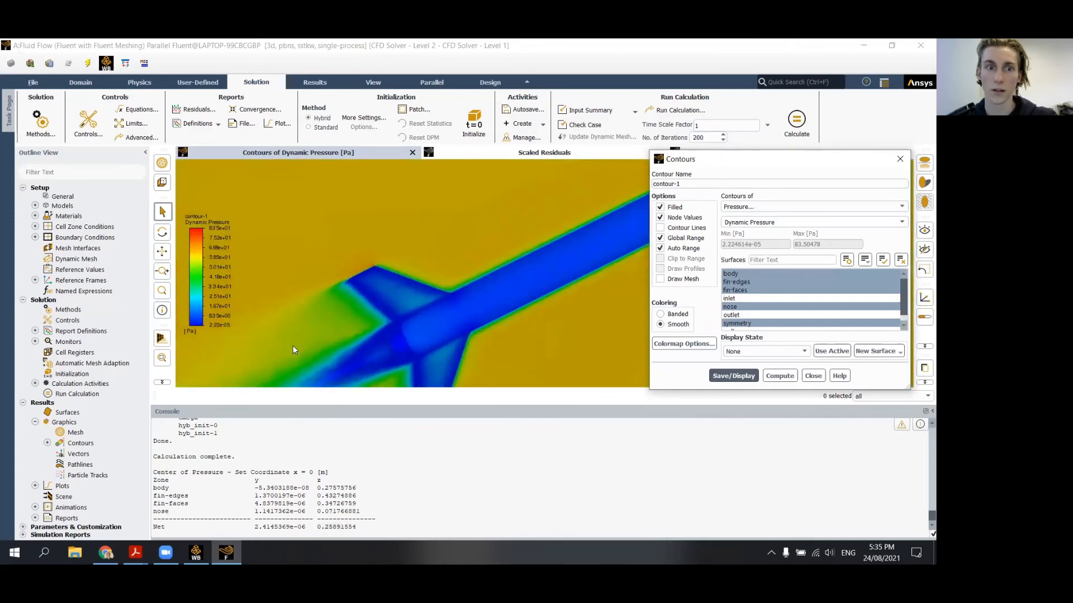
{"action": "mouse_move", "coordinate": [420, 304]}
{"action": "left_mouse_down"}
{"action": "mouse_move", "coordinate": [428, 245]}
{"action": "mouse_move", "coordinate": [437, 313]}
{"action": "left_mouse_up"}
{"action": "scroll", "coordinate": [413, 313], "scroll_direction": "down", "scroll_amount": 6}
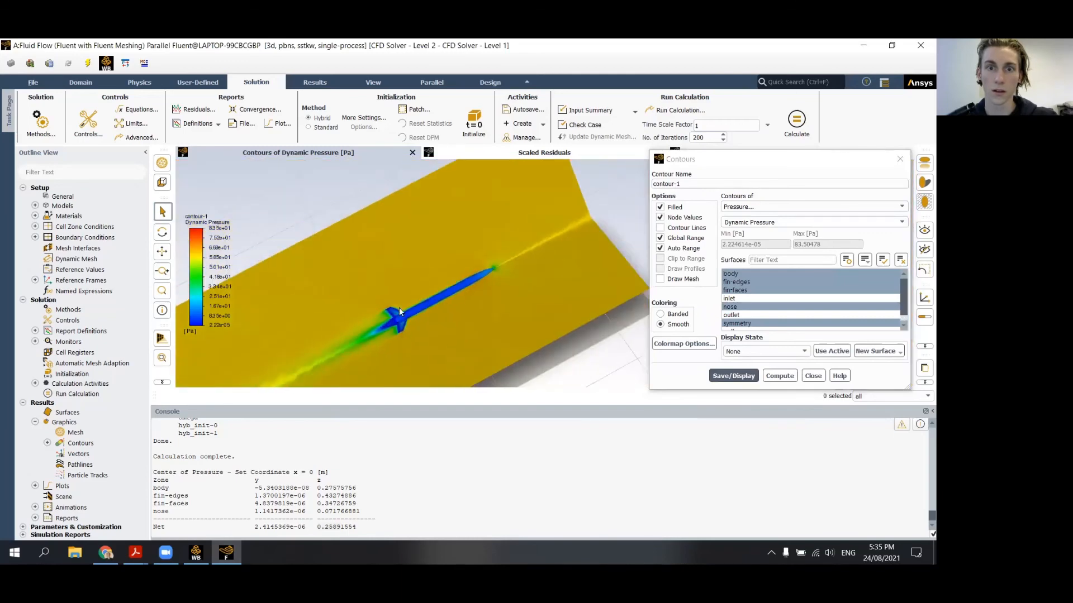
- Examine the dynamic pressure gradients where the fin's leading edge meets the rocket body
{"action": "scroll", "coordinate": [385, 335], "scroll_direction": "up", "scroll_amount": 8}
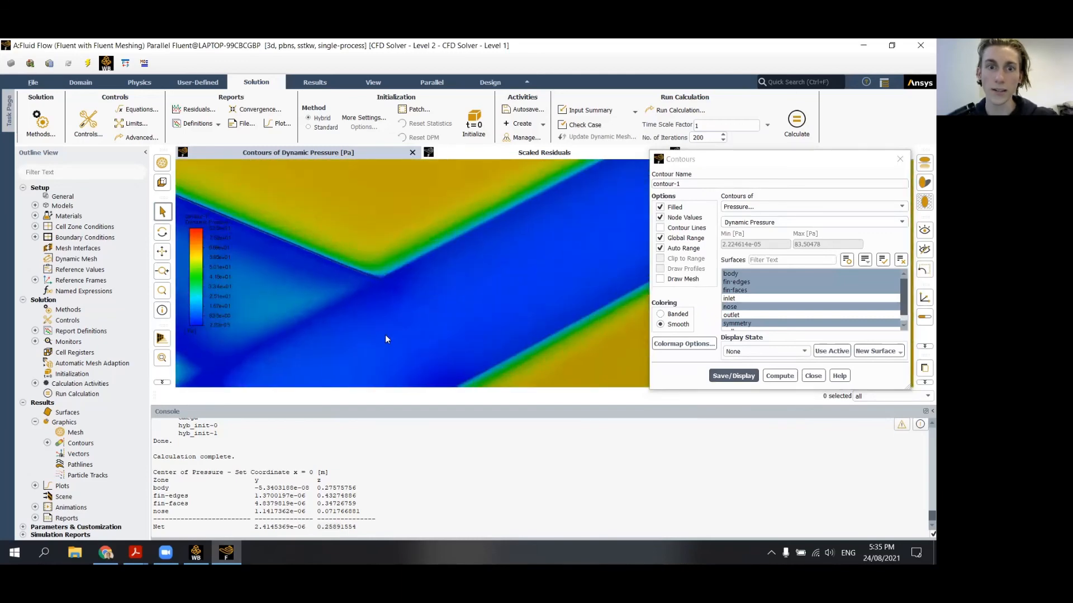
{"action": "scroll", "coordinate": [389, 324], "scroll_direction": "up", "scroll_amount": 3}
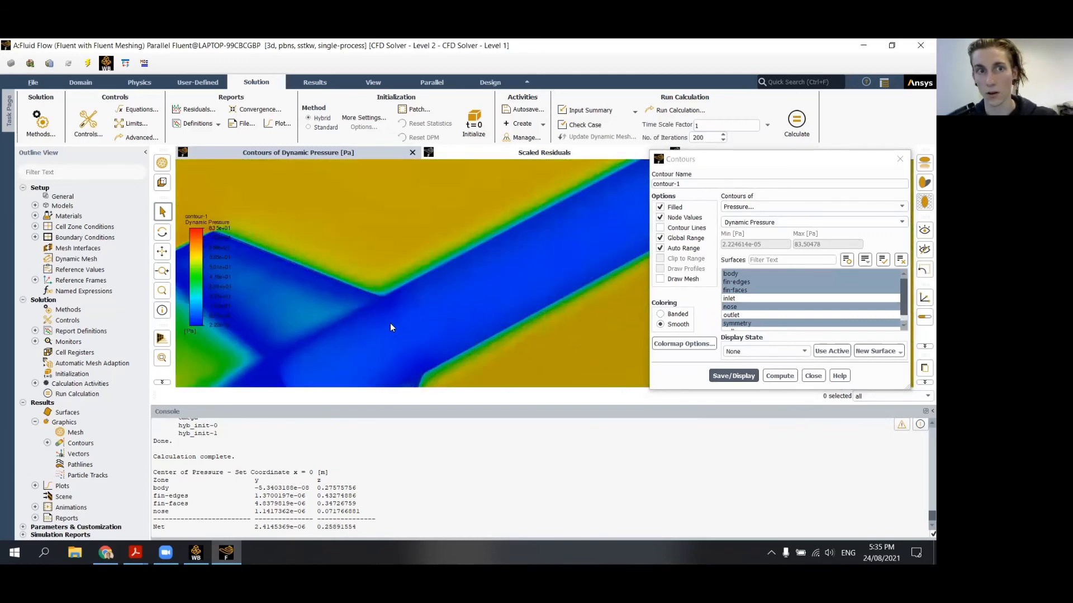
{"action": "scroll", "coordinate": [404, 316], "scroll_direction": "up", "scroll_amount": 4}
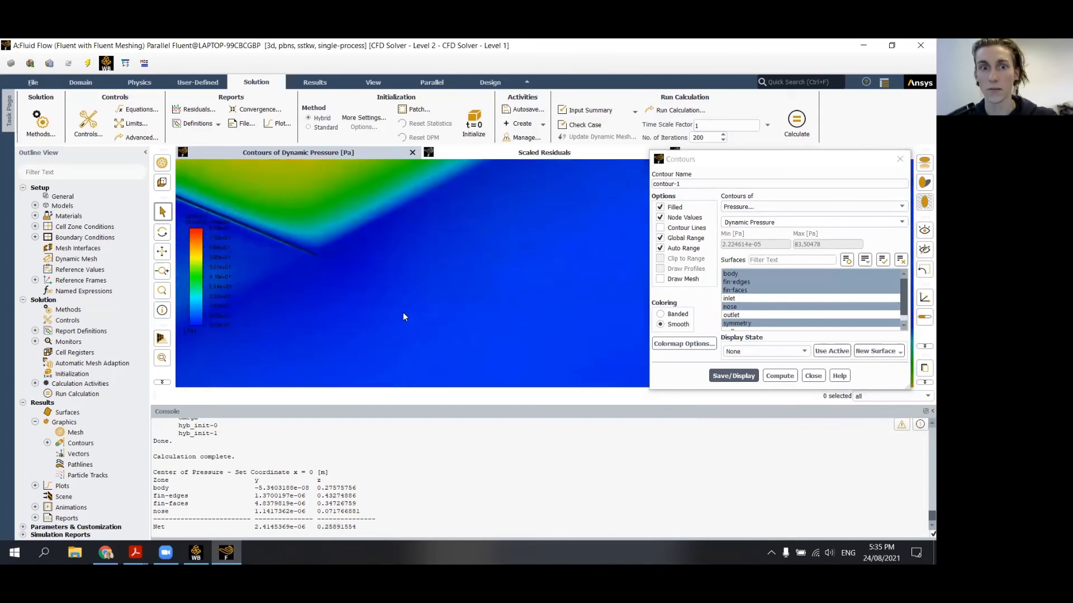
{"action": "scroll", "coordinate": [404, 313], "scroll_direction": "down", "scroll_amount": 5}
{"action": "scroll", "coordinate": [364, 305], "scroll_direction": "up", "scroll_amount": 4}
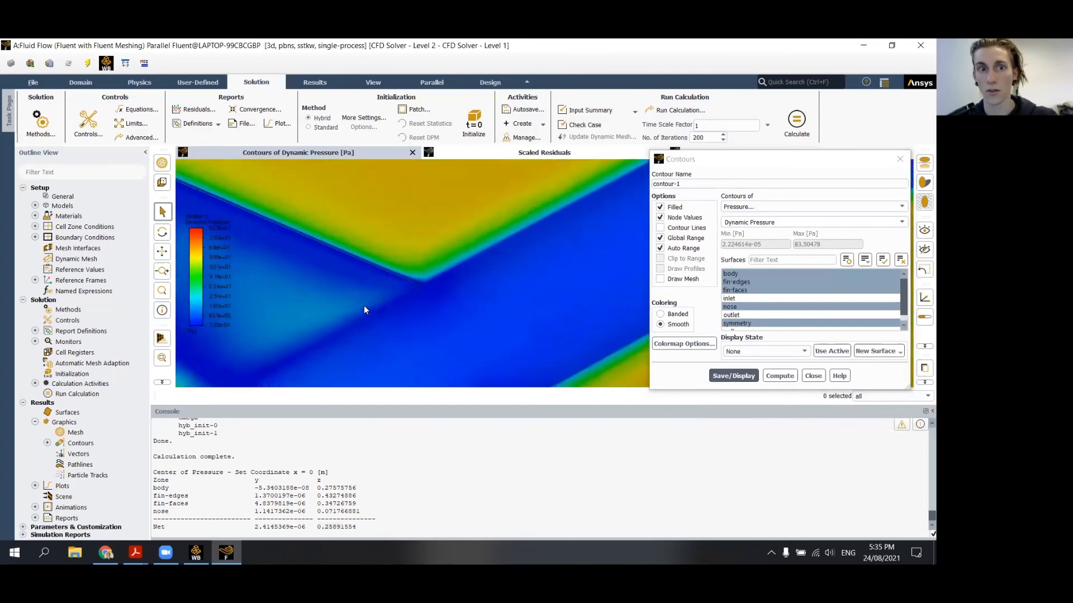
{"action": "left_click_drag", "start_coordinate": [437, 275], "coordinate": [420, 301]}
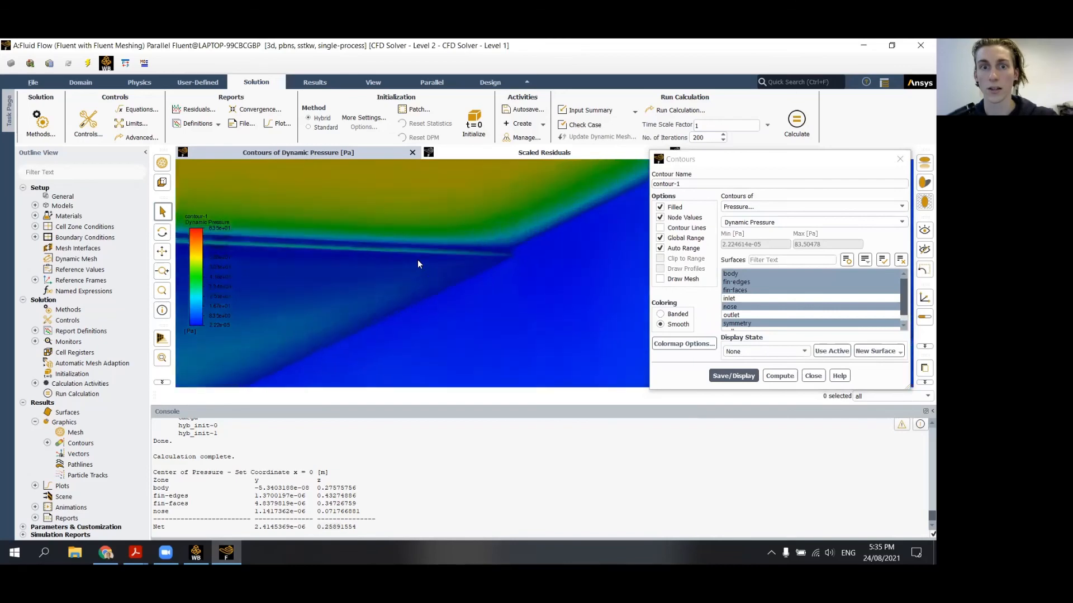
{"action": "scroll", "coordinate": [417, 260], "scroll_direction": "down", "scroll_amount": 5}
{"action": "scroll", "coordinate": [440, 287], "scroll_direction": "up", "scroll_amount": 4}
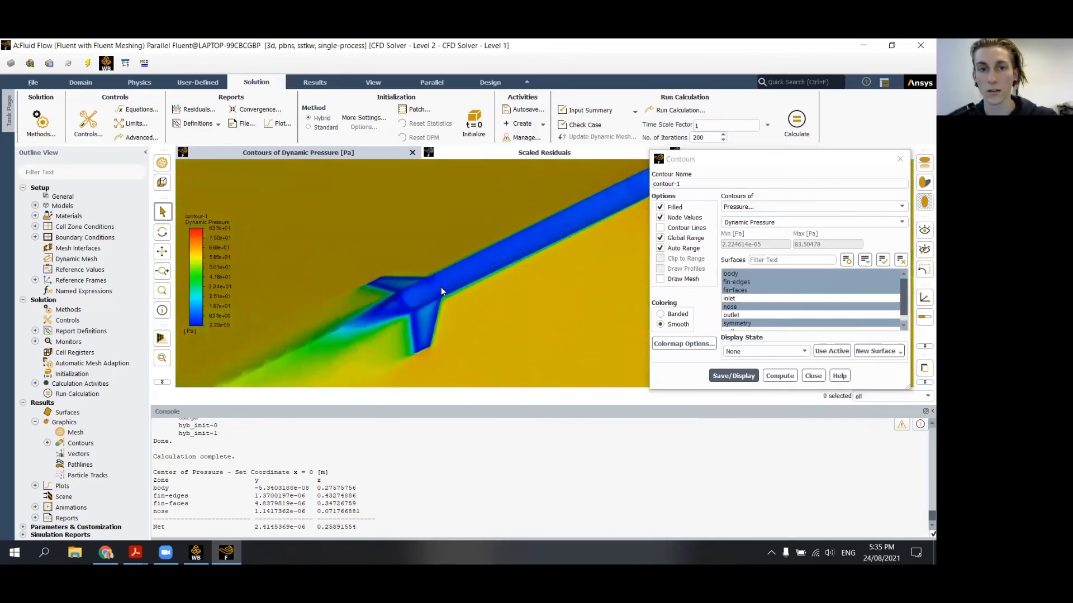
- Examine the dynamic pressure contours around the fins and in the wake behind the rocket's base
{"action": "mouse_move", "coordinate": [441, 286]}
{"action": "left_mouse_down"}
{"action": "mouse_move", "coordinate": [476, 255]}
{"action": "mouse_move", "coordinate": [555, 222]}
{"action": "mouse_move", "coordinate": [598, 228]}
{"action": "left_mouse_up"}
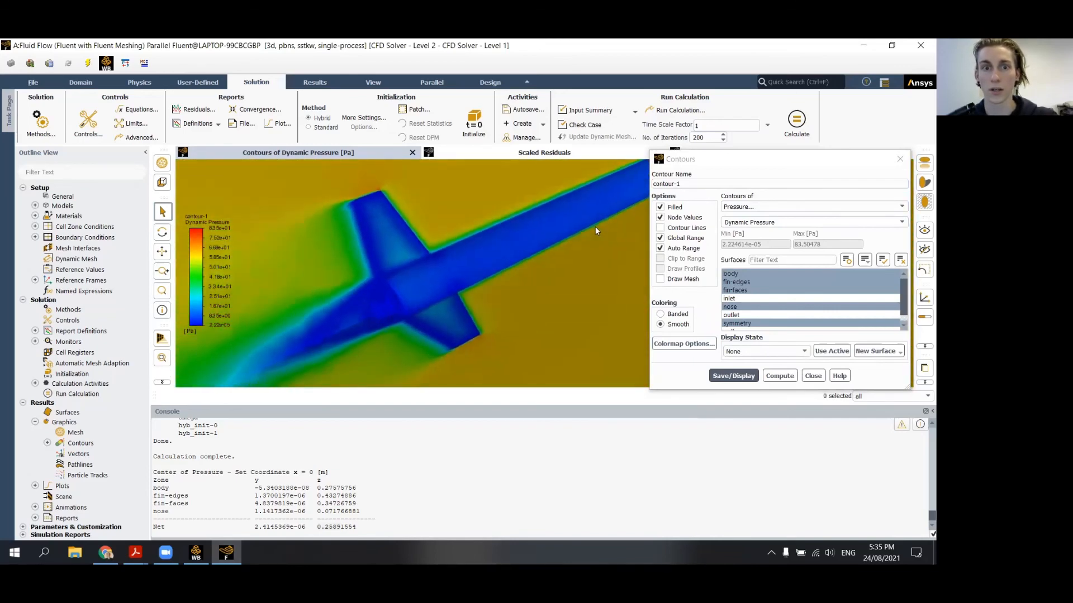
{"action": "scroll", "coordinate": [395, 307], "scroll_direction": "up", "scroll_amount": 4}
{"action": "scroll", "coordinate": [358, 310], "scroll_direction": "down", "scroll_amount": 5}
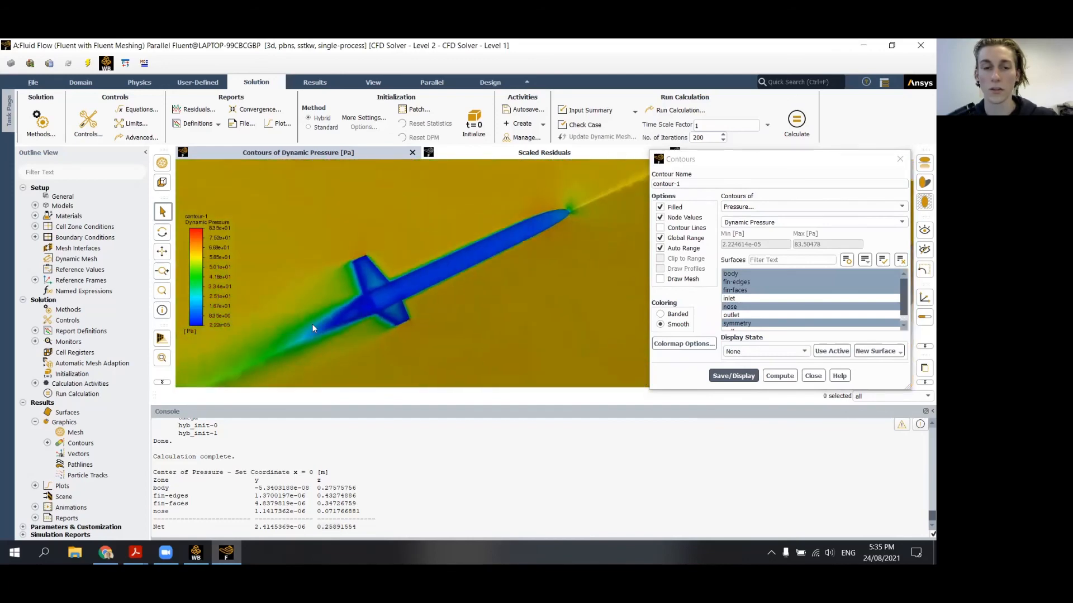
{"action": "scroll", "coordinate": [330, 326], "scroll_direction": "up", "scroll_amount": 4}
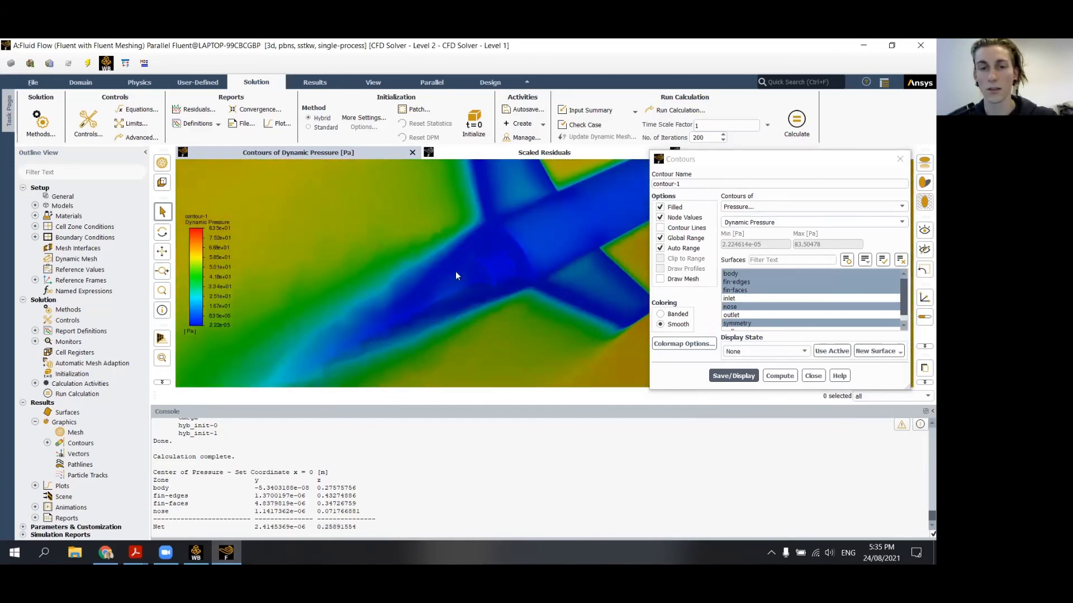
{"action": "scroll", "coordinate": [482, 289], "scroll_direction": "down", "scroll_amount": 4}
{"action": "scroll", "coordinate": [431, 317], "scroll_direction": "up", "scroll_amount": 4}
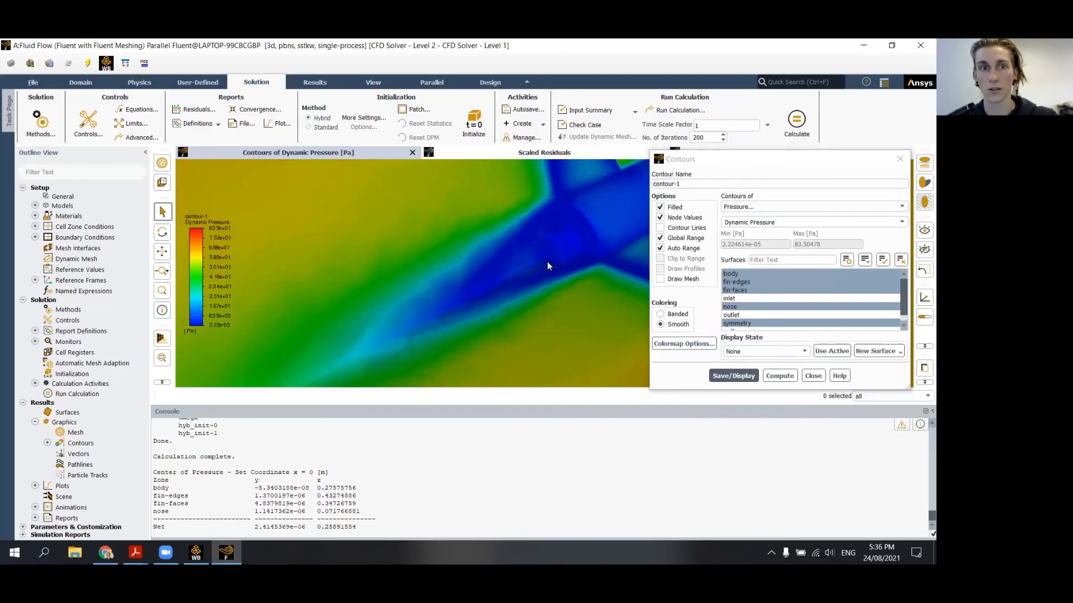
- Switch contour-1 to Velocity Magnitude, display it, and move the dialog clear of the graphics view
{"action": "left_click", "coordinate": [773, 205]}
{"action": "left_click", "coordinate": [762, 208]}
{"action": "left_click", "coordinate": [779, 222]}
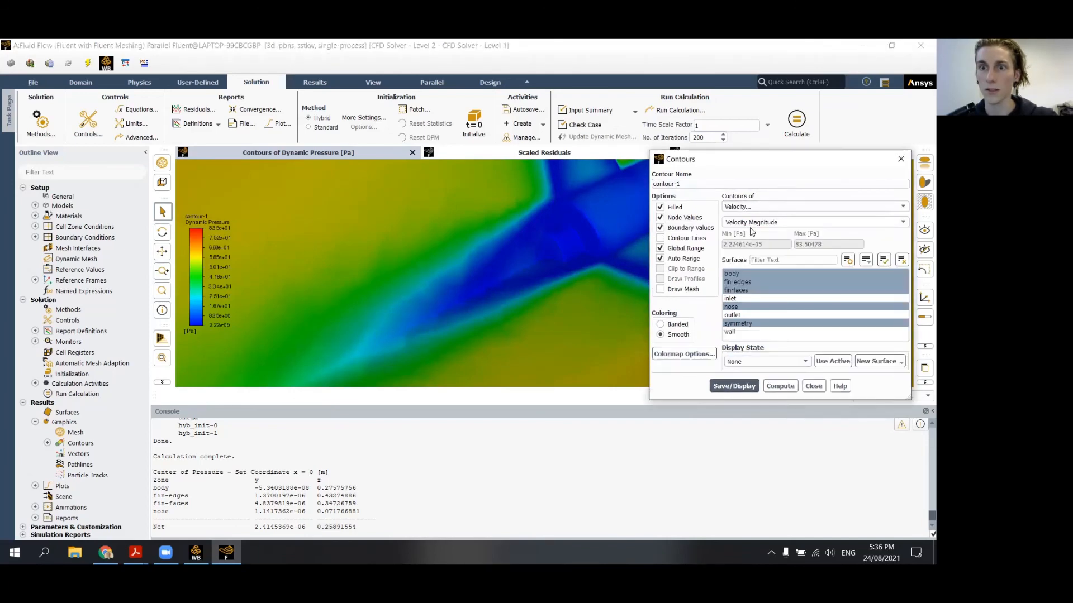
{"action": "left_click", "coordinate": [729, 387]}
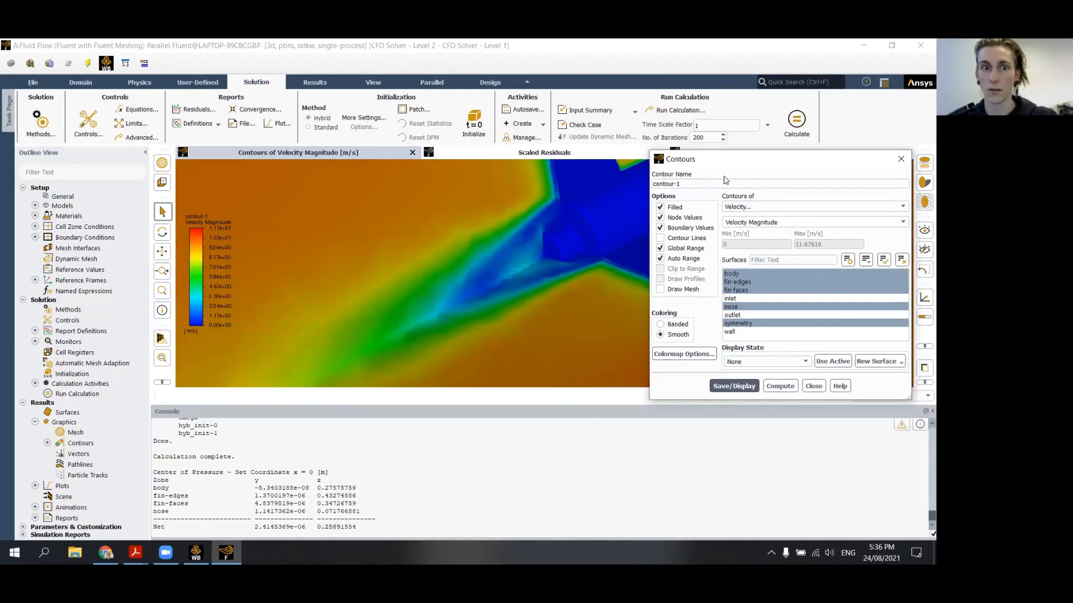
{"action": "left_click_drag", "start_coordinate": [734, 167], "coordinate": [531, 460]}
- Examine the velocity magnitude contours on the symmetry planes around the whole rocket from several angles
{"action": "scroll", "coordinate": [491, 289], "scroll_direction": "down", "scroll_amount": 5}
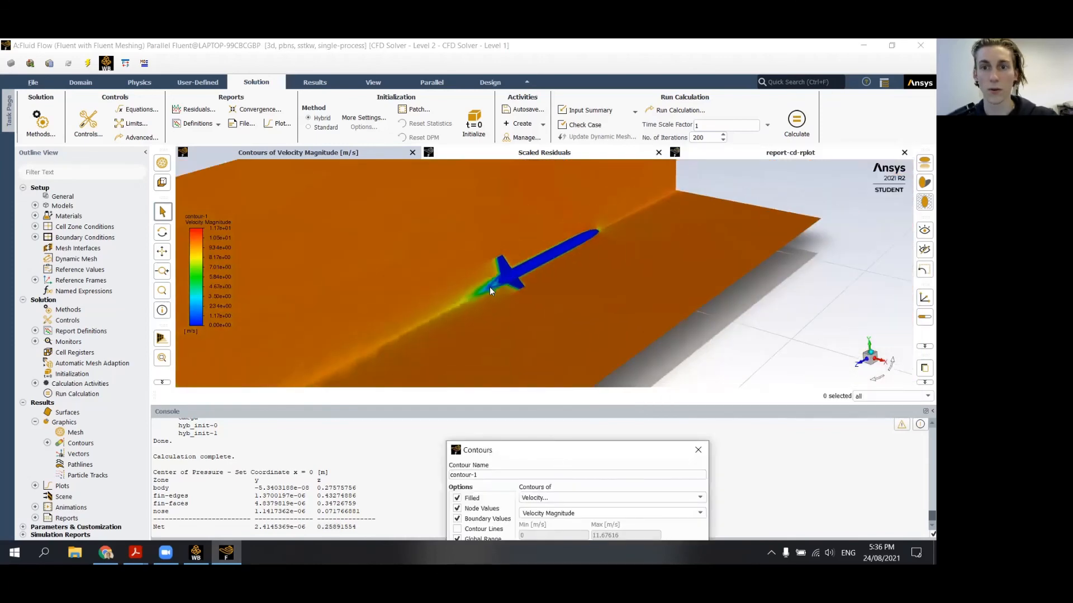
{"action": "scroll", "coordinate": [384, 222], "scroll_direction": "down", "scroll_amount": 4}
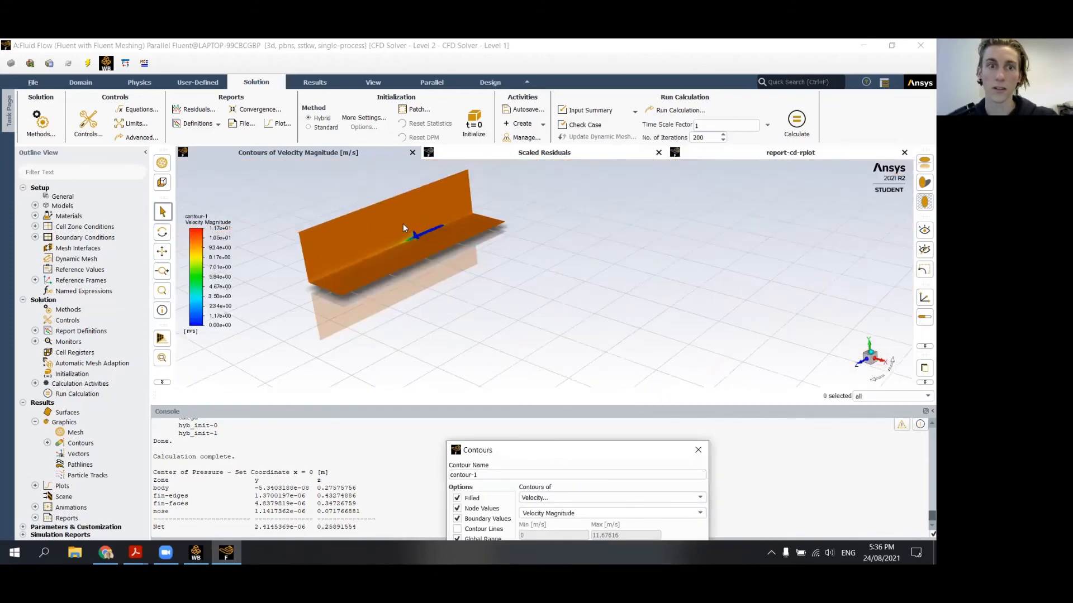
{"action": "scroll", "coordinate": [403, 224], "scroll_direction": "up", "scroll_amount": 6}
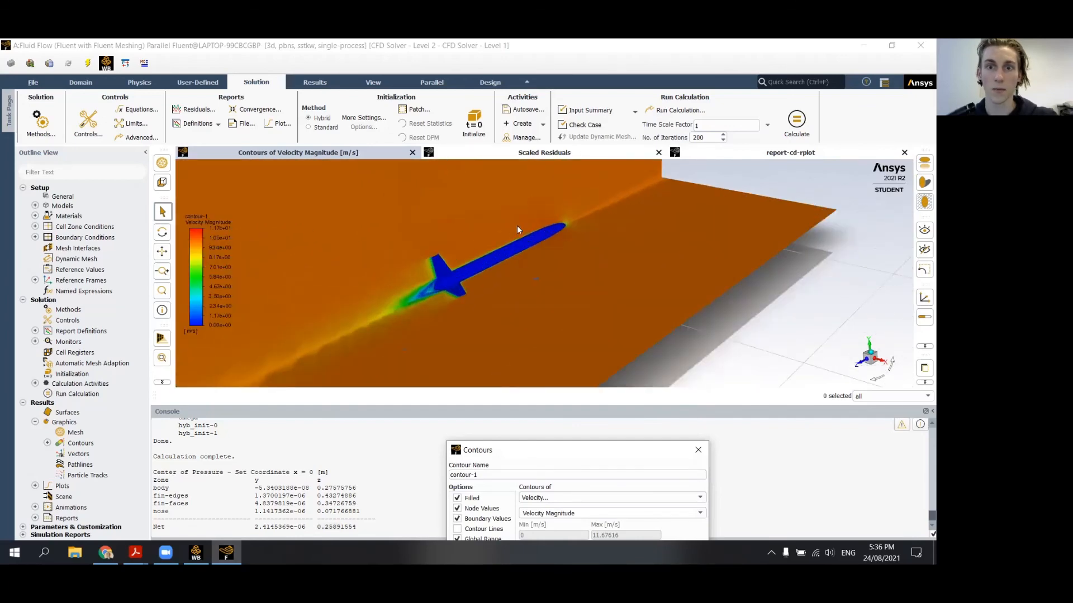
{"action": "left_click_drag", "start_coordinate": [517, 226], "coordinate": [462, 281]}
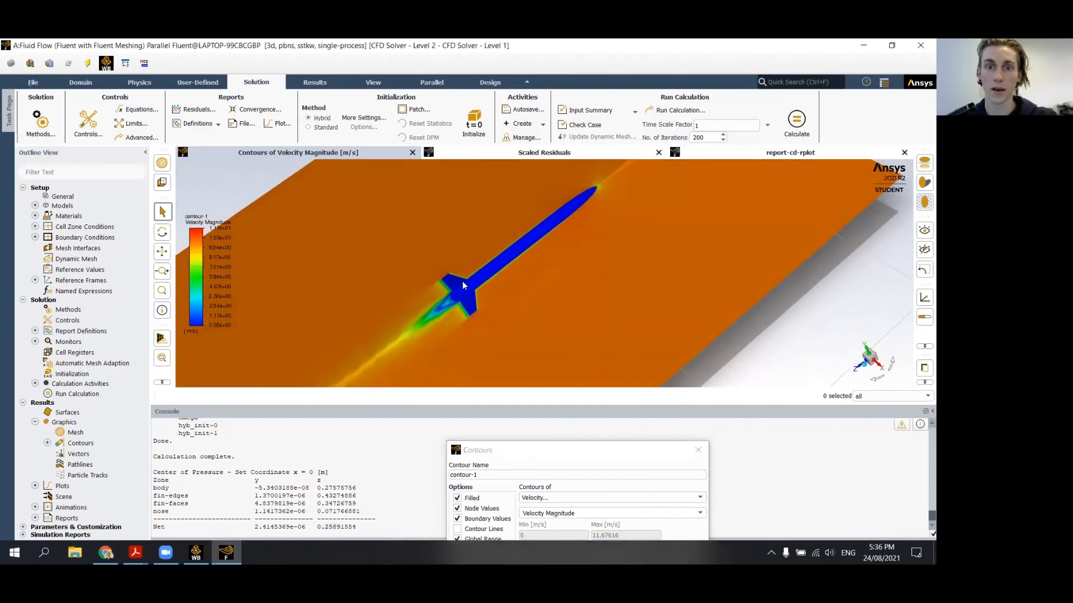
{"action": "scroll", "coordinate": [488, 274], "scroll_direction": "down", "scroll_amount": 3}
{"action": "scroll", "coordinate": [482, 280], "scroll_direction": "up", "scroll_amount": 2}
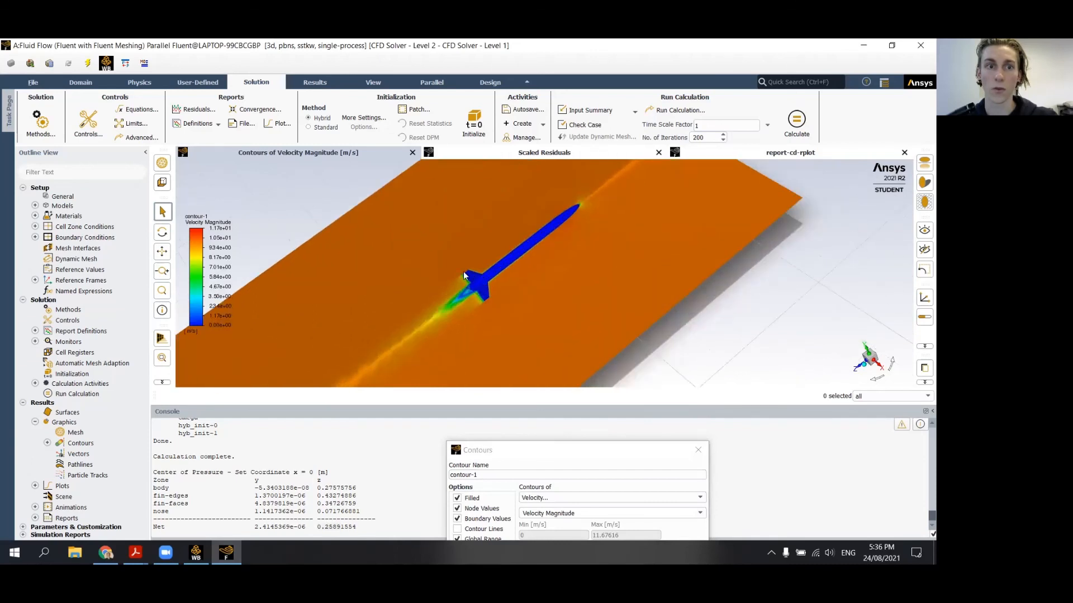
{"action": "left_click_drag", "start_coordinate": [438, 234], "coordinate": [528, 215]}
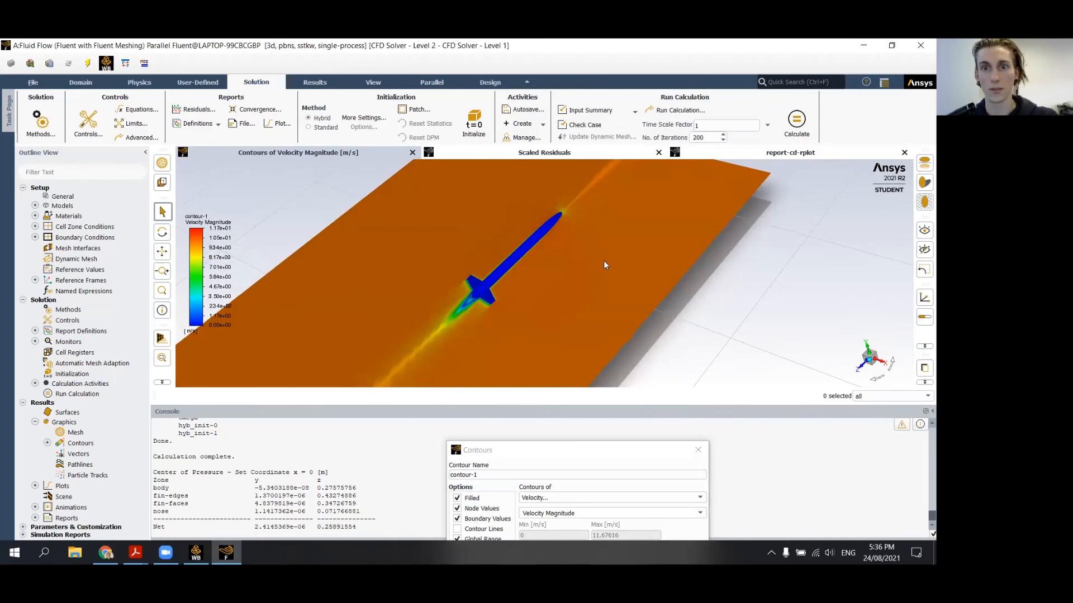
{"action": "left_click_drag", "start_coordinate": [604, 260], "coordinate": [414, 267]}
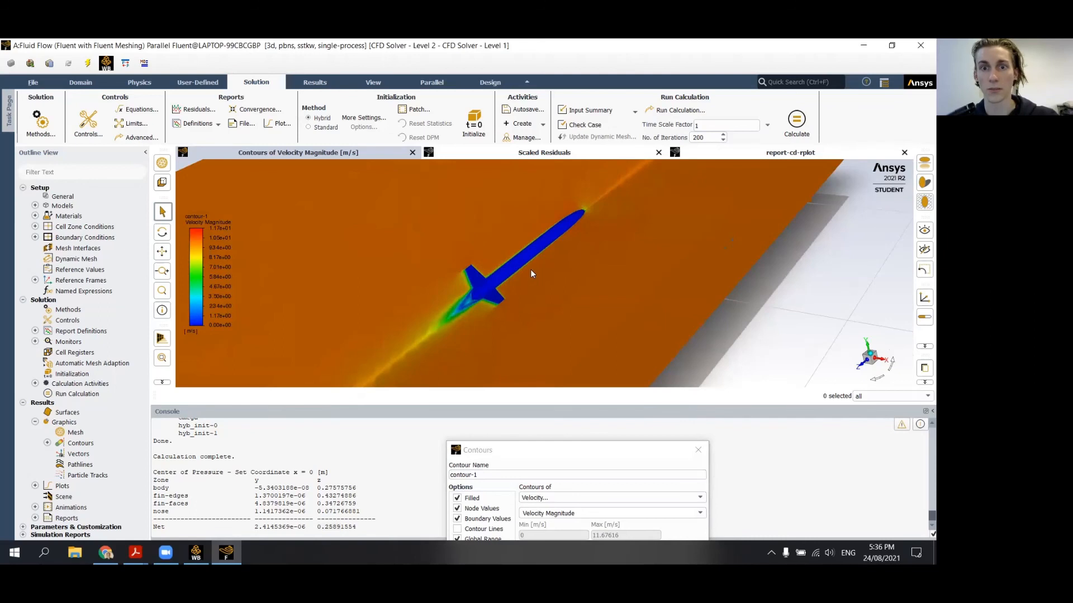
- Examine the velocity magnitude contours up close at the rocket's base and fins, and in the wake behind it
{"action": "scroll", "coordinate": [532, 274], "scroll_direction": "up", "scroll_amount": 5}
{"action": "left_click_drag", "start_coordinate": [393, 322], "coordinate": [438, 226]}
{"action": "scroll", "coordinate": [342, 290], "scroll_direction": "up", "scroll_amount": 4}
{"action": "scroll", "coordinate": [357, 283], "scroll_direction": "up", "scroll_amount": 3}
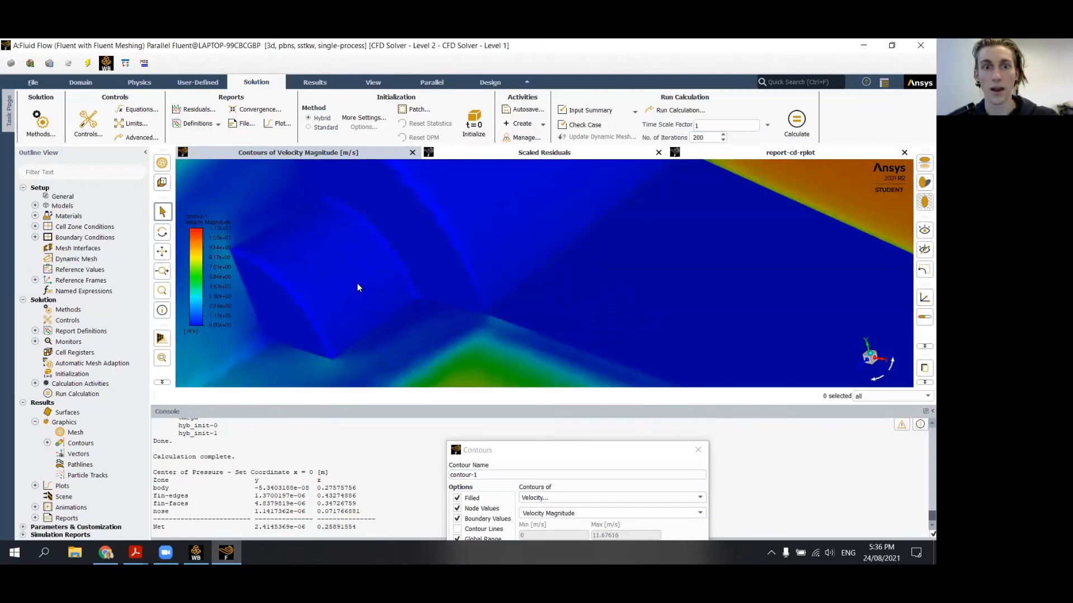
{"action": "scroll", "coordinate": [357, 283], "scroll_direction": "down", "scroll_amount": 6}
{"action": "scroll", "coordinate": [410, 246], "scroll_direction": "up", "scroll_amount": 5}
{"action": "scroll", "coordinate": [464, 244], "scroll_direction": "down", "scroll_amount": 8}
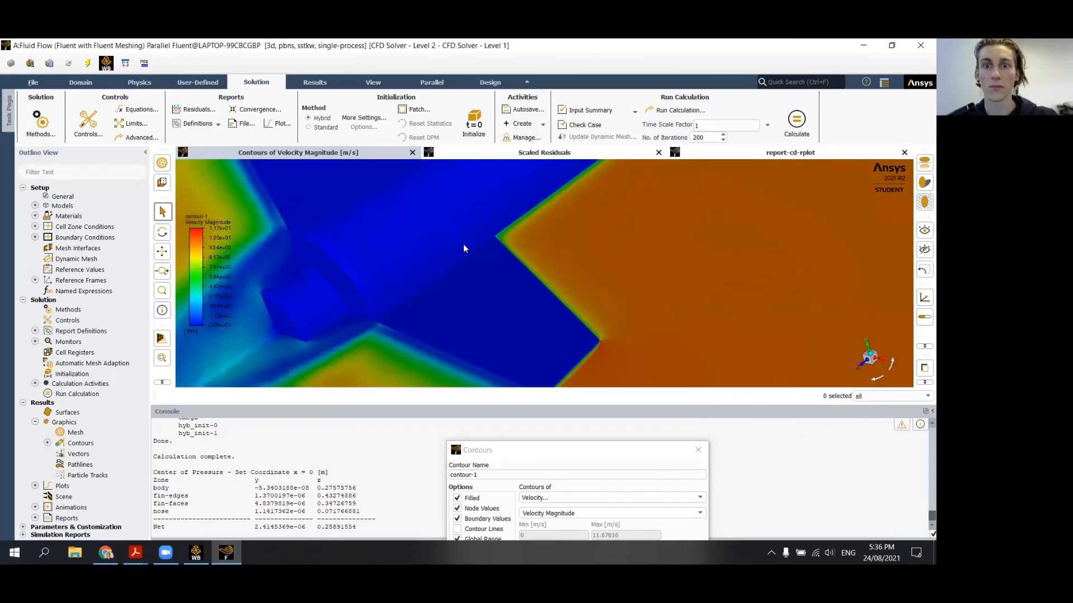
{"action": "scroll", "coordinate": [441, 251], "scroll_direction": "up", "scroll_amount": 8}
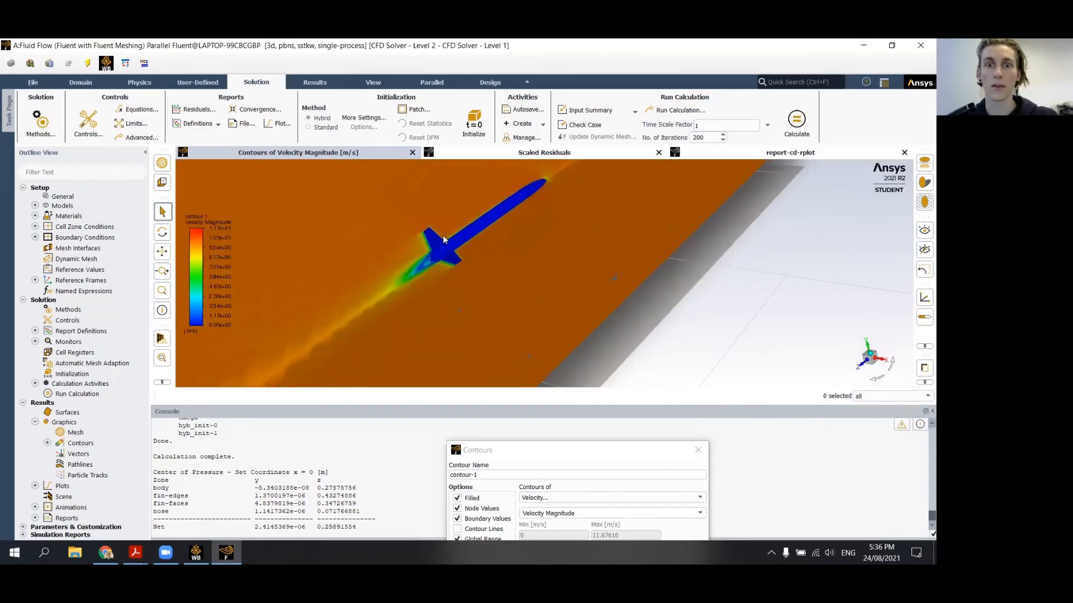
{"action": "scroll", "coordinate": [454, 268], "scroll_direction": "down", "scroll_amount": 5}
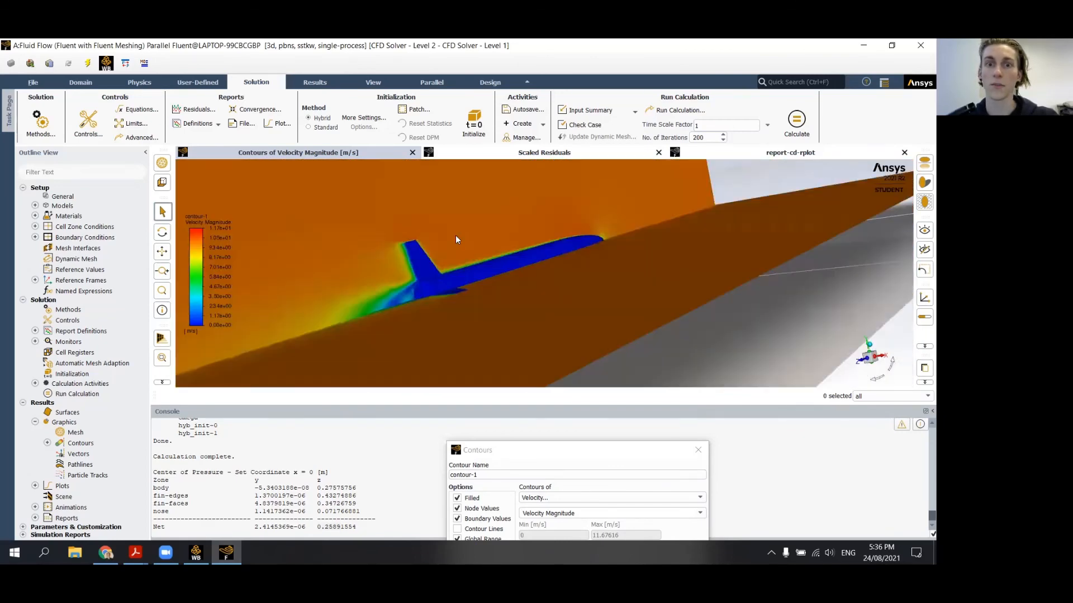
- Inspect the velocity magnitude contours around the fins, wake and whole rocket, and close the Contours dialog
{"action": "scroll", "coordinate": [395, 247], "scroll_direction": "up", "scroll_amount": 6}
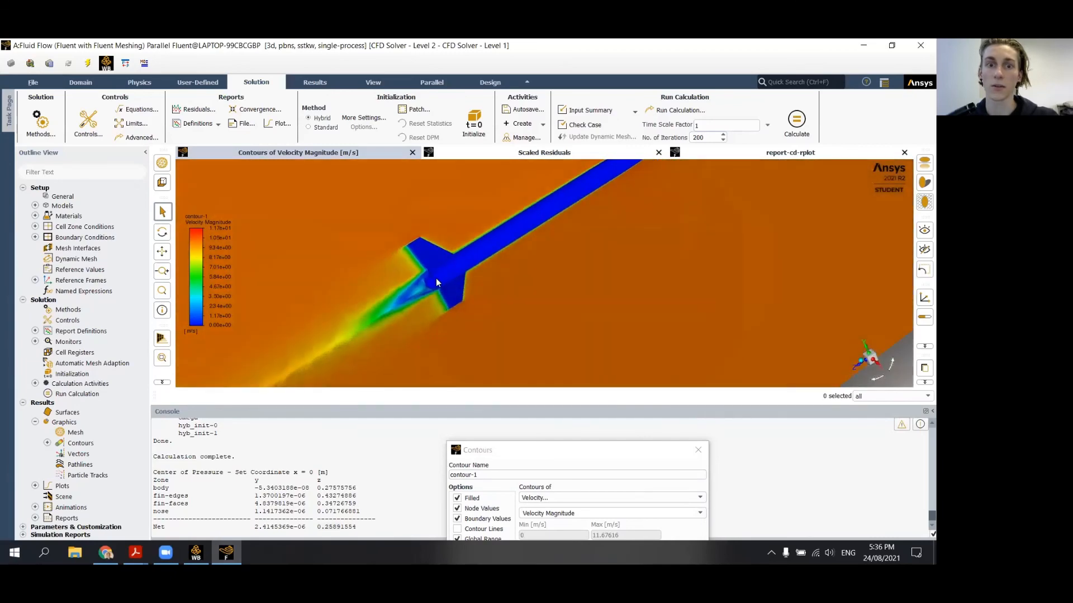
{"action": "scroll", "coordinate": [371, 309], "scroll_direction": "up", "scroll_amount": 2}
{"action": "scroll", "coordinate": [377, 309], "scroll_direction": "down", "scroll_amount": 6}
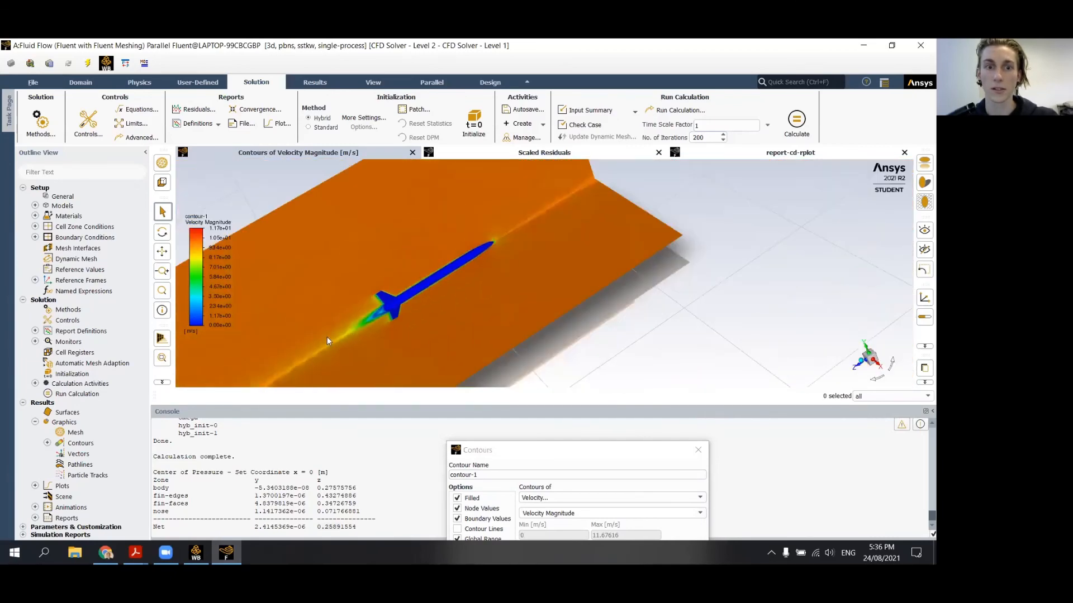
{"action": "left_click_drag", "start_coordinate": [537, 448], "coordinate": [423, 266]}
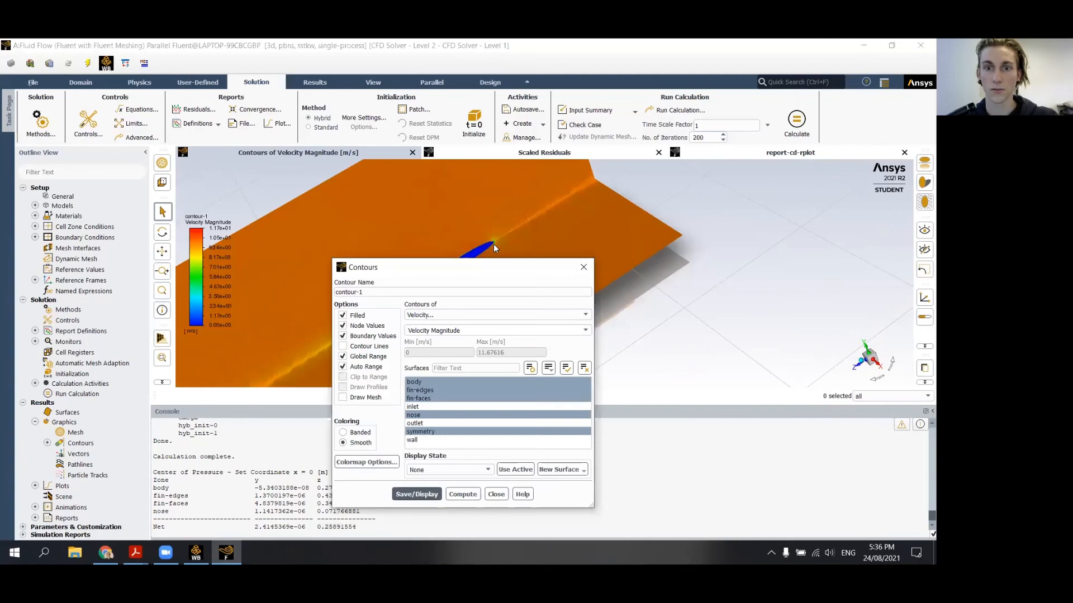
{"action": "left_click", "coordinate": [583, 267]}
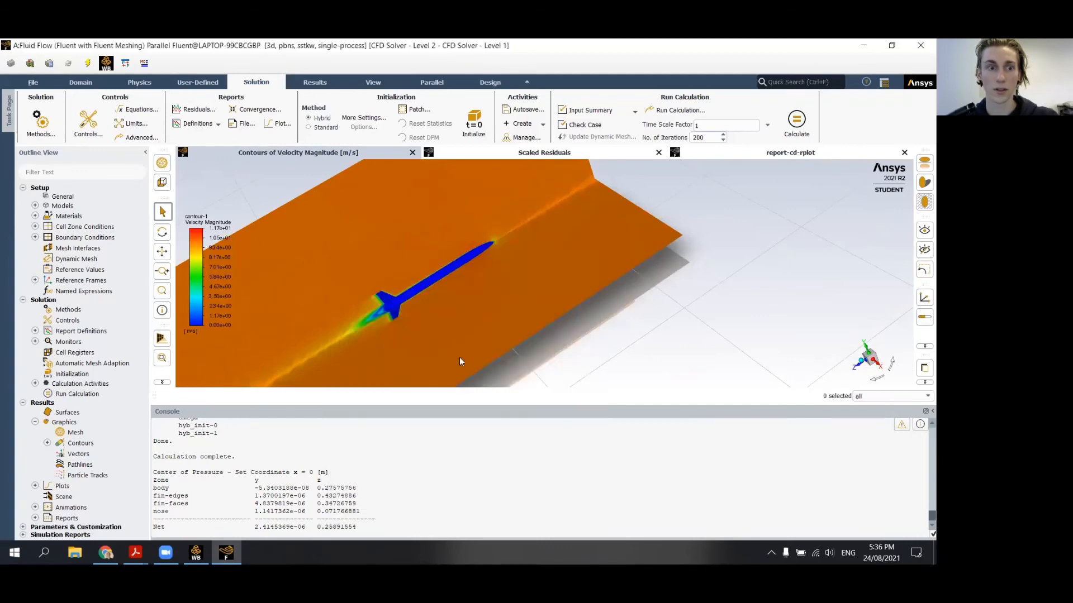
- Open a new pathlines definition, set its number of steps to 200, and place the dialog clear of the rocket
{"action": "double_click", "coordinate": [72, 468]}
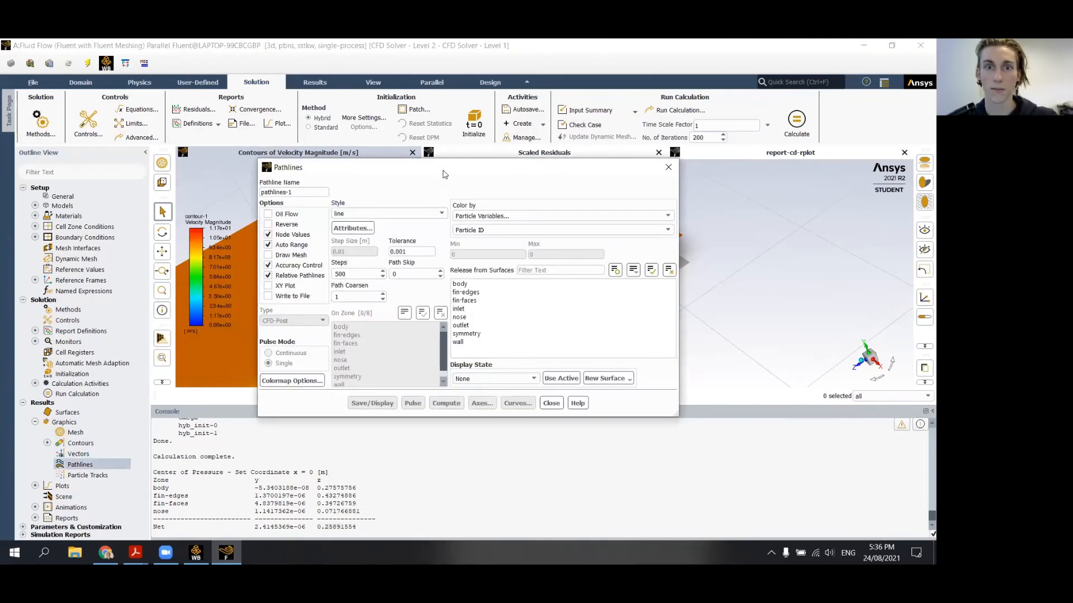
{"action": "left_click_drag", "start_coordinate": [452, 174], "coordinate": [662, 230]}
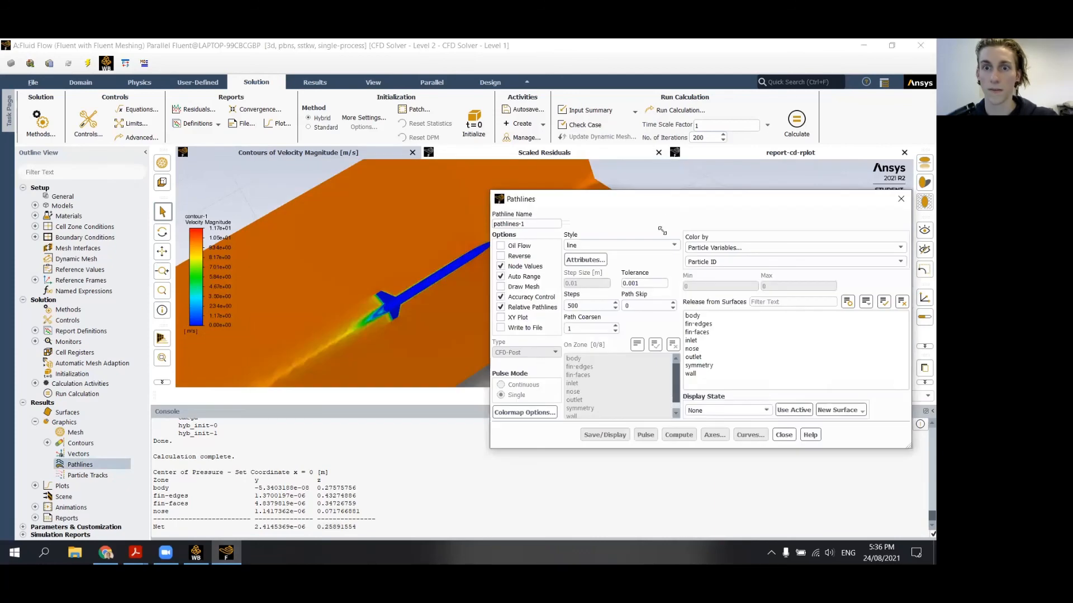
{"action": "double_click", "coordinate": [581, 306]}
{"action": "type", "text": "2"}
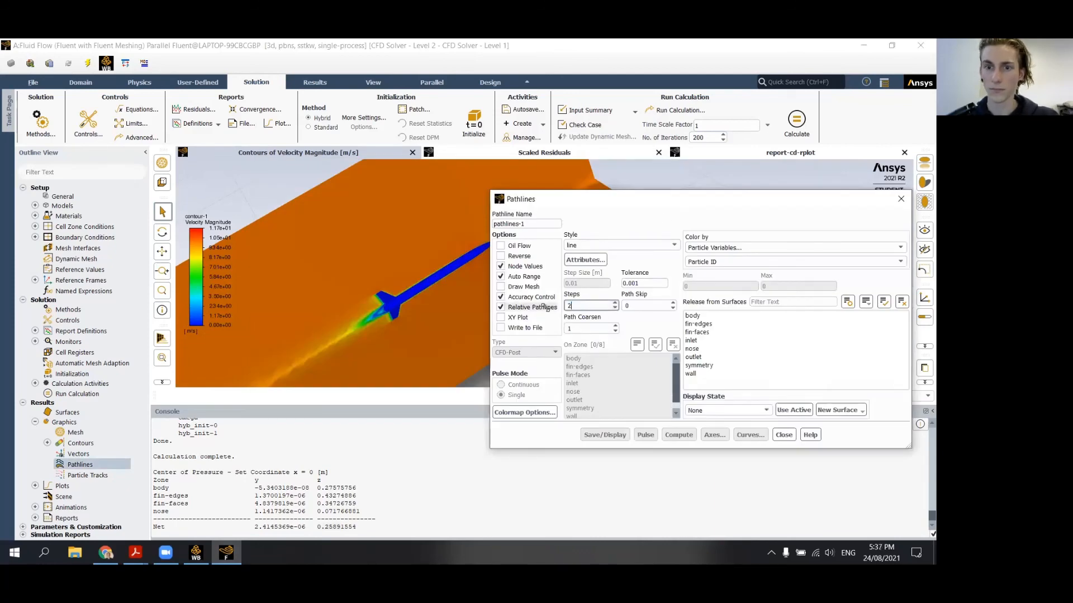
{"action": "left_click_drag", "start_coordinate": [746, 204], "coordinate": [689, 181]}
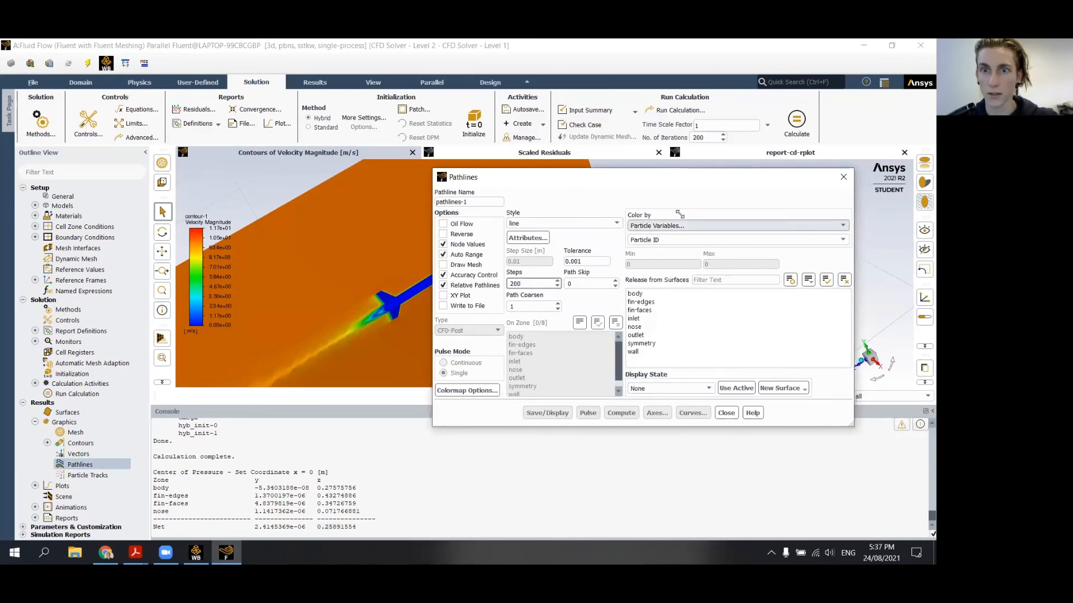
{"action": "left_click_drag", "start_coordinate": [703, 178], "coordinate": [745, 287]}
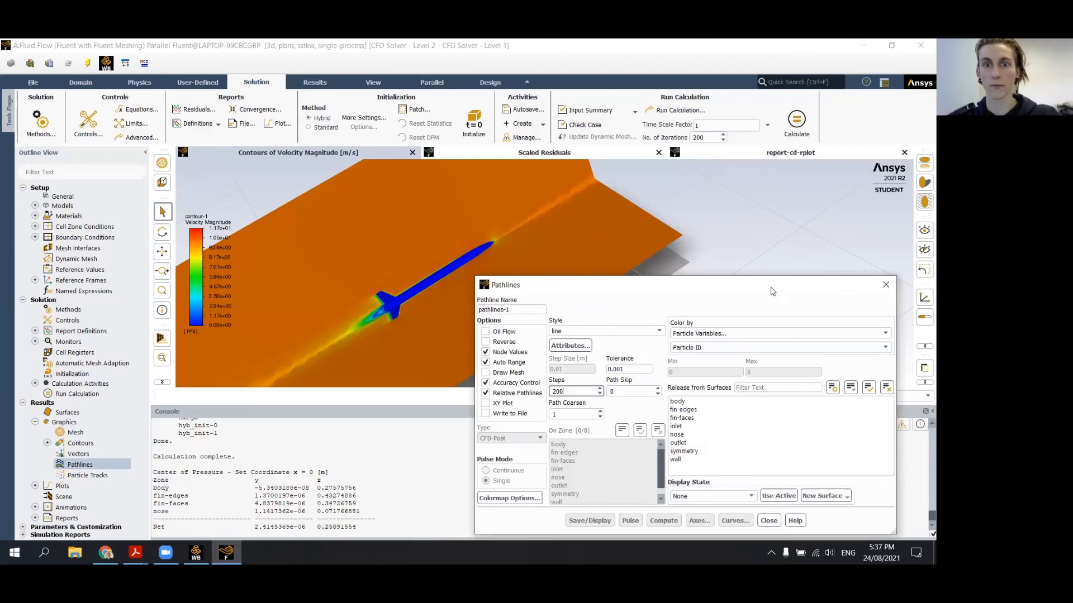
- Release pathlines-1 from body, fin-edges, fin-faces, nose and symmetry, and display it coloured by Particle ID
{"action": "left_click", "coordinate": [714, 403]}
{"action": "left_click", "coordinate": [715, 409]}
{"action": "left_click", "coordinate": [718, 418]}
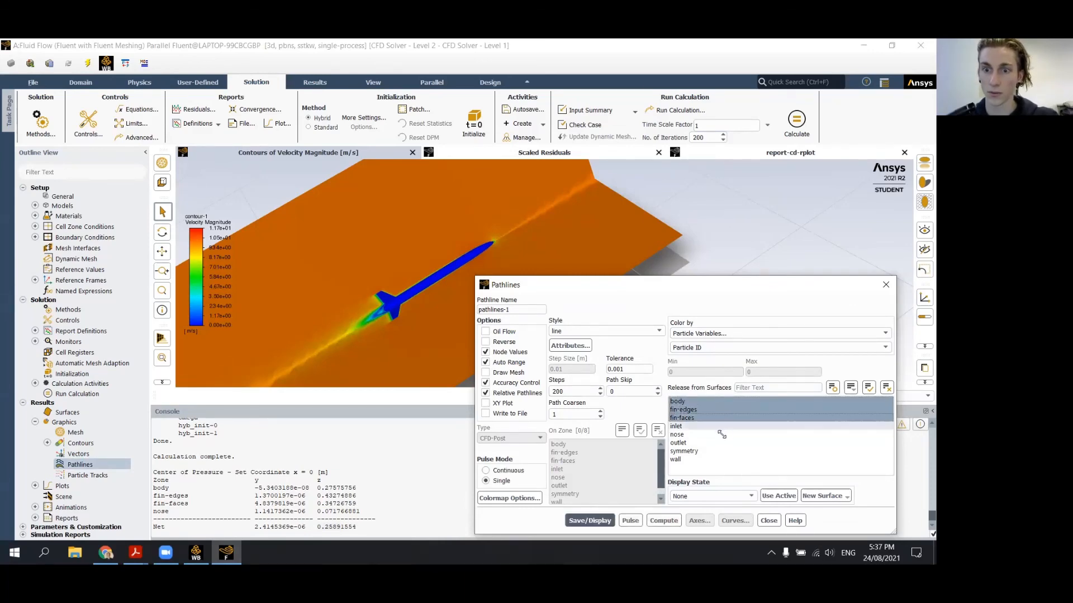
{"action": "left_click", "coordinate": [718, 434]}
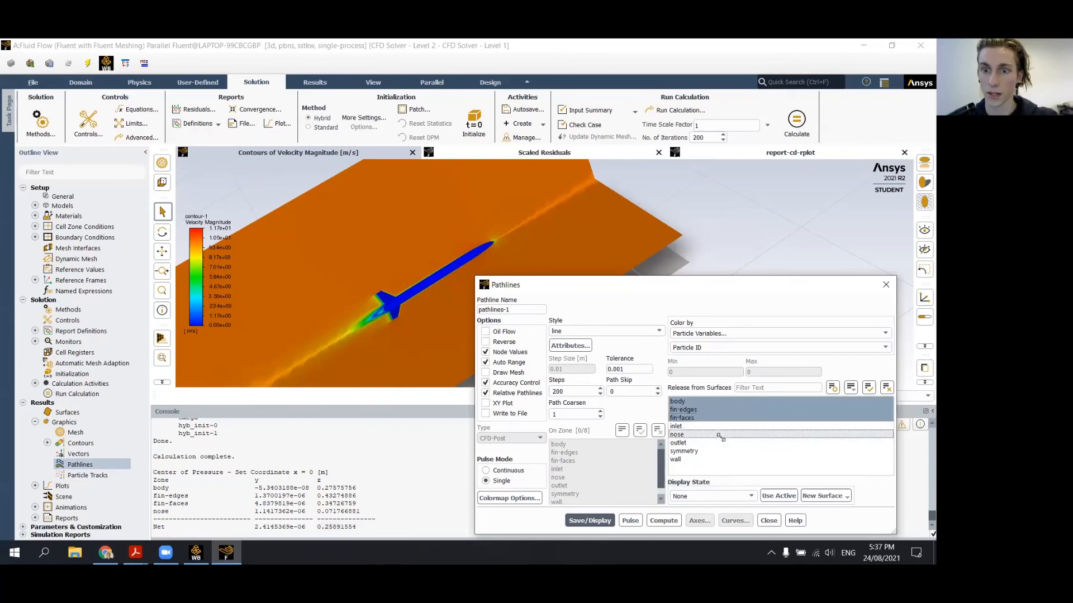
{"action": "left_click", "coordinate": [716, 452]}
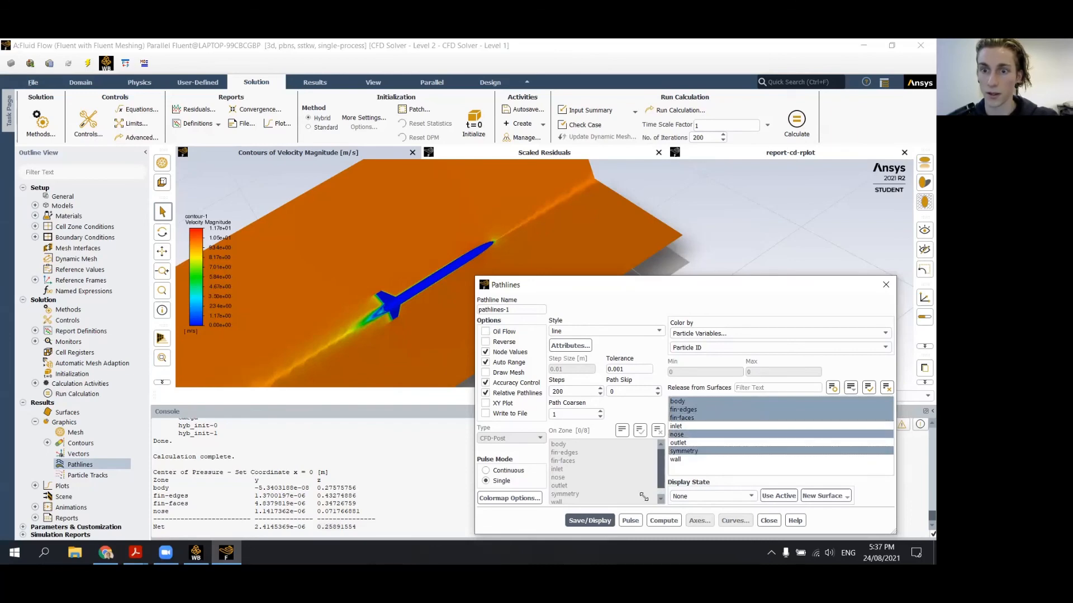
{"action": "left_click", "coordinate": [601, 521]}
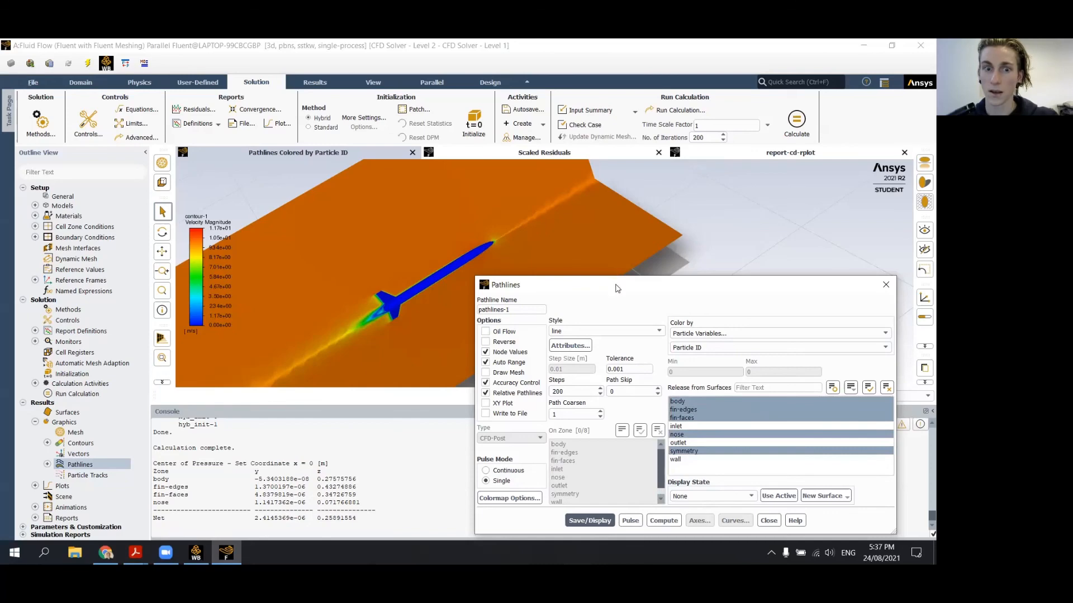
{"action": "left_click_drag", "start_coordinate": [616, 292], "coordinate": [597, 507]}
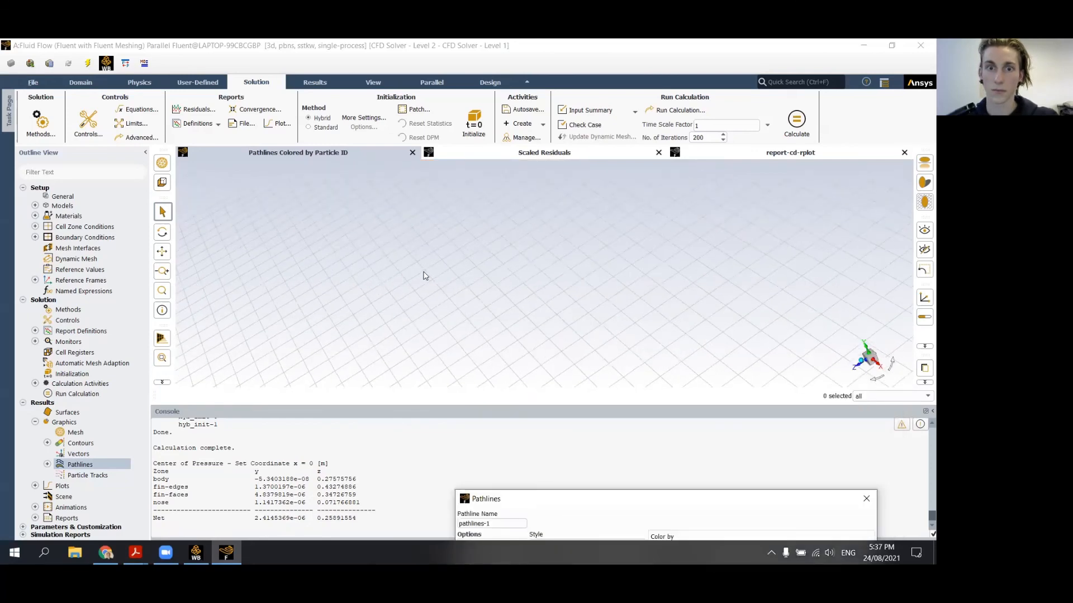
{"action": "left_click_drag", "start_coordinate": [570, 500], "coordinate": [474, 178]}
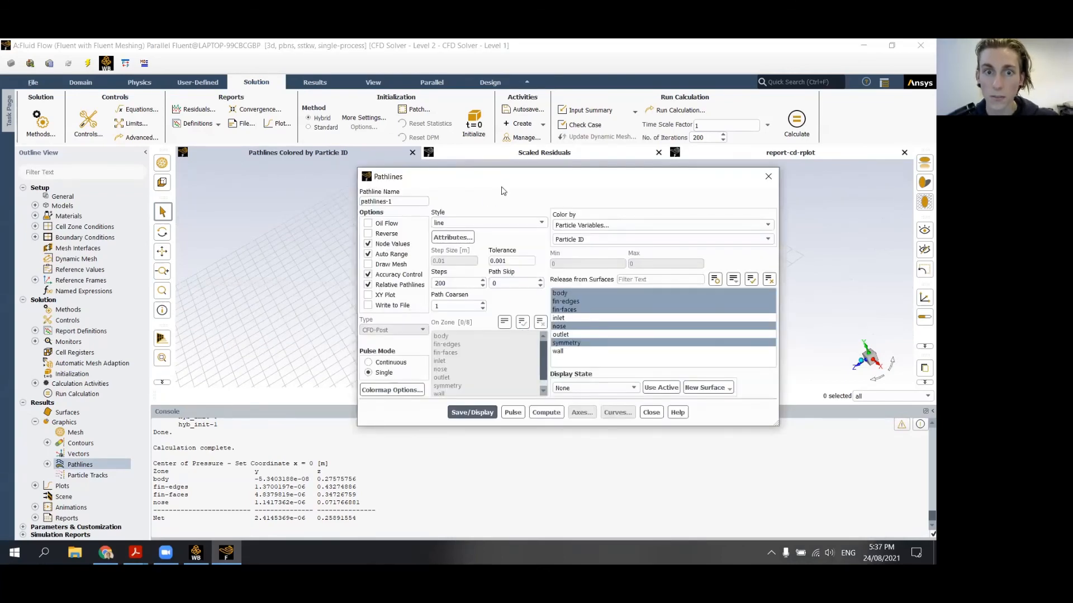
{"action": "left_click_drag", "start_coordinate": [502, 191], "coordinate": [591, 377]}
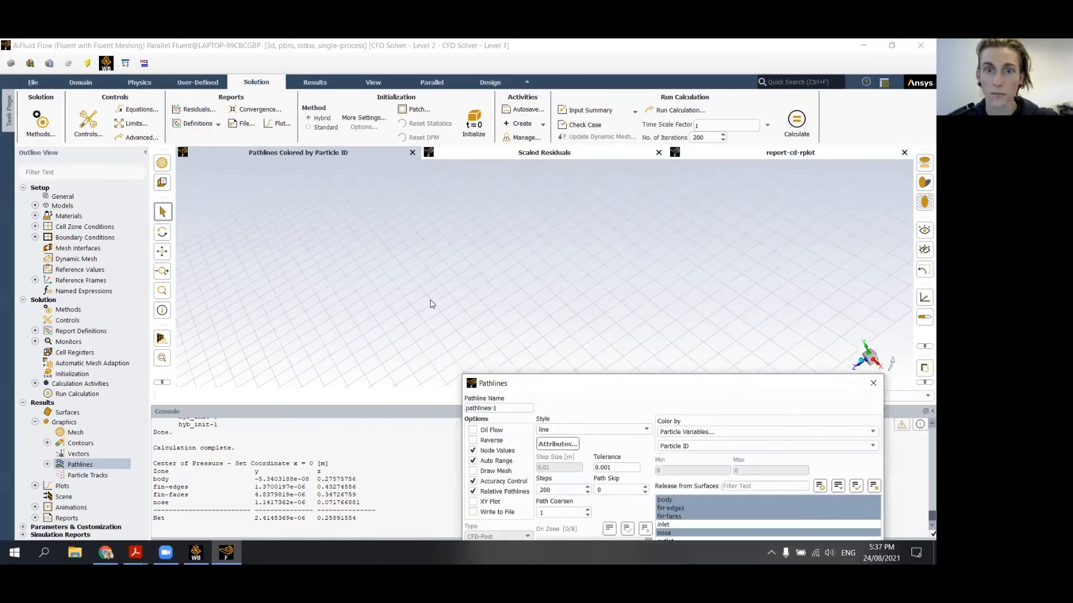
{"action": "left_click_drag", "start_coordinate": [595, 383], "coordinate": [497, 250]}
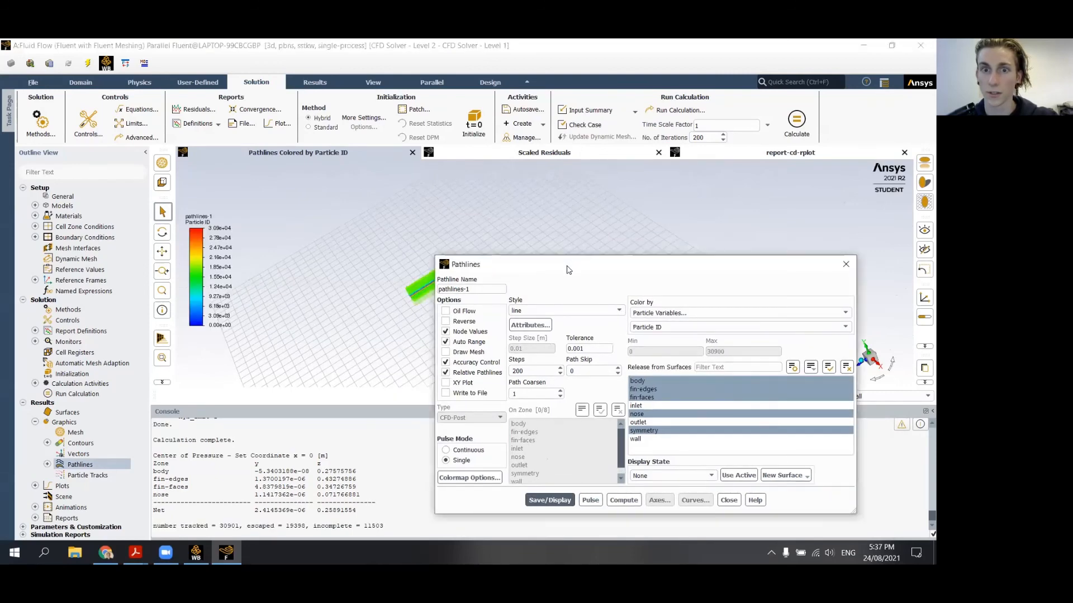
- Examine the particle ID pathlines along the rocket body, around the fins and in the wake
{"action": "scroll", "coordinate": [424, 287], "scroll_direction": "up", "scroll_amount": 10}
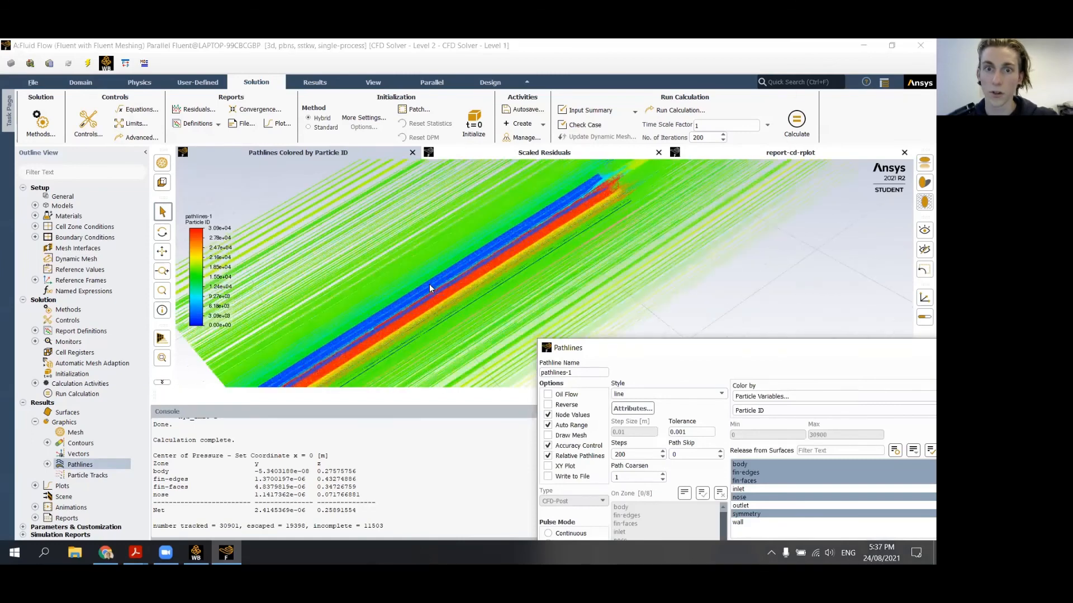
{"action": "scroll", "coordinate": [475, 268], "scroll_direction": "down", "scroll_amount": 5}
{"action": "mouse_move", "coordinate": [548, 243]}
{"action": "left_mouse_down"}
{"action": "mouse_move", "coordinate": [451, 257]}
{"action": "mouse_move", "coordinate": [636, 201]}
{"action": "mouse_move", "coordinate": [547, 250]}
{"action": "left_mouse_up"}
{"action": "scroll", "coordinate": [531, 247], "scroll_direction": "up", "scroll_amount": 8}
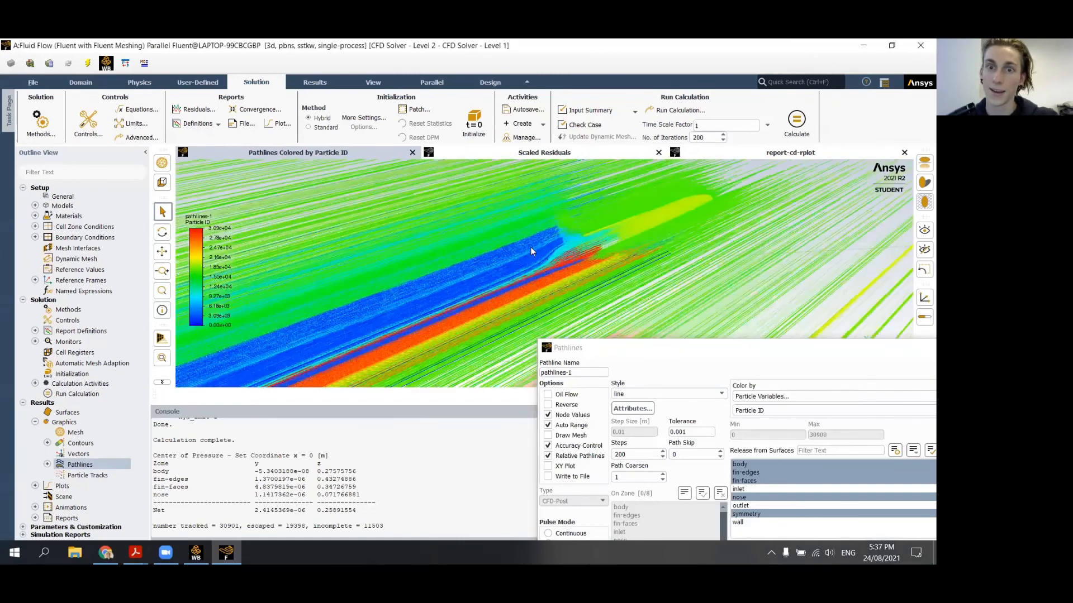
{"action": "mouse_move", "coordinate": [610, 261]}
{"action": "left_mouse_down"}
{"action": "mouse_move", "coordinate": [642, 262]}
{"action": "mouse_move", "coordinate": [534, 276]}
{"action": "mouse_move", "coordinate": [696, 245]}
{"action": "left_mouse_up"}
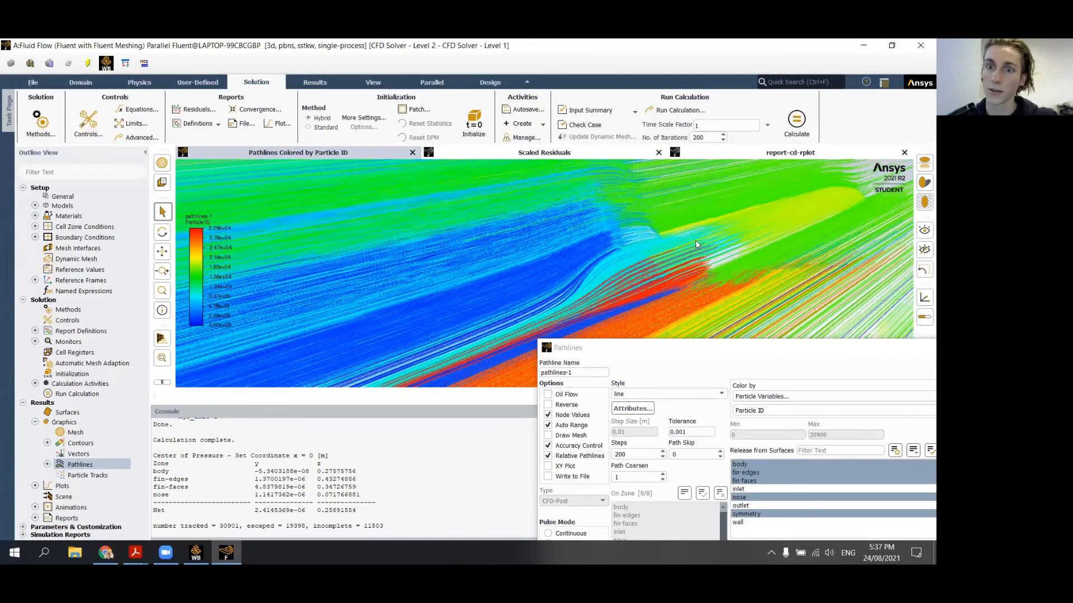
{"action": "mouse_move", "coordinate": [600, 278]}
{"action": "left_mouse_down"}
{"action": "mouse_move", "coordinate": [597, 266]}
{"action": "mouse_move", "coordinate": [572, 298]}
{"action": "left_mouse_up"}
{"action": "scroll", "coordinate": [573, 296], "scroll_direction": "down", "scroll_amount": 8}
{"action": "scroll", "coordinate": [582, 289], "scroll_direction": "up", "scroll_amount": 7}
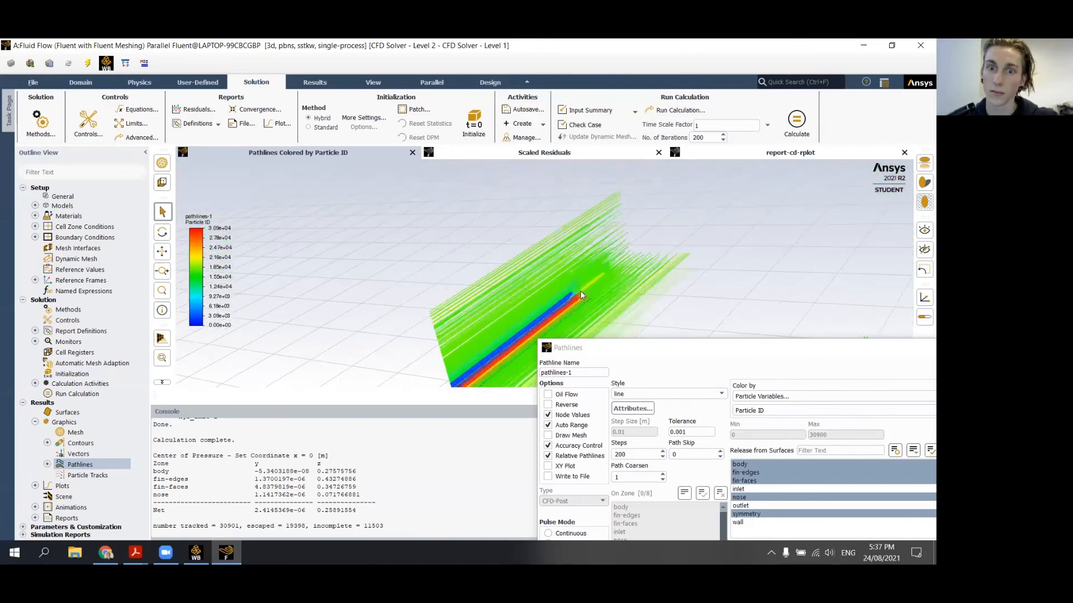
{"action": "scroll", "coordinate": [585, 289], "scroll_direction": "up", "scroll_amount": 3}
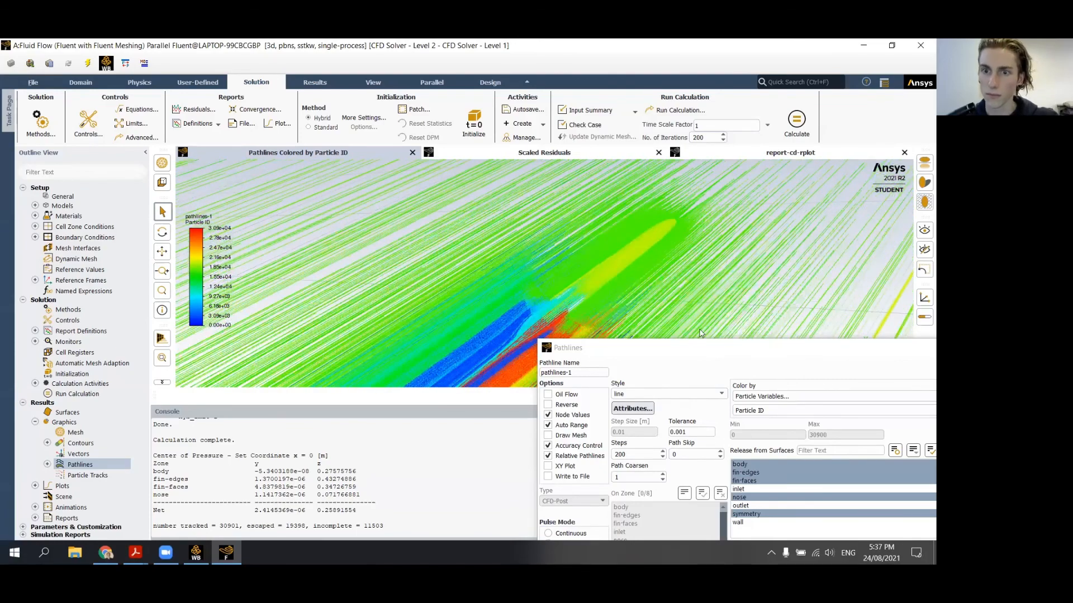
- Reduce pathlines-1 to 100 steps, remove symmetry from its release surfaces, and redisplay it with the graphics view clear
{"action": "left_click_drag", "start_coordinate": [712, 347], "coordinate": [575, 209]}
{"action": "left_click_drag", "start_coordinate": [495, 316], "coordinate": [464, 317]}
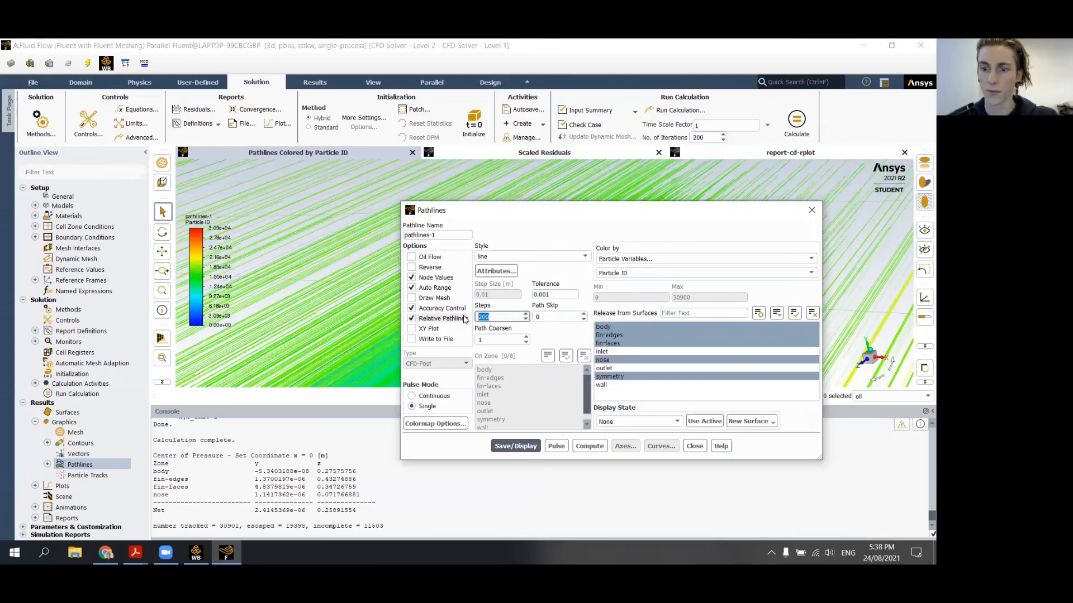
{"action": "type", "text": "10"}
{"action": "left_click", "coordinate": [620, 376]}
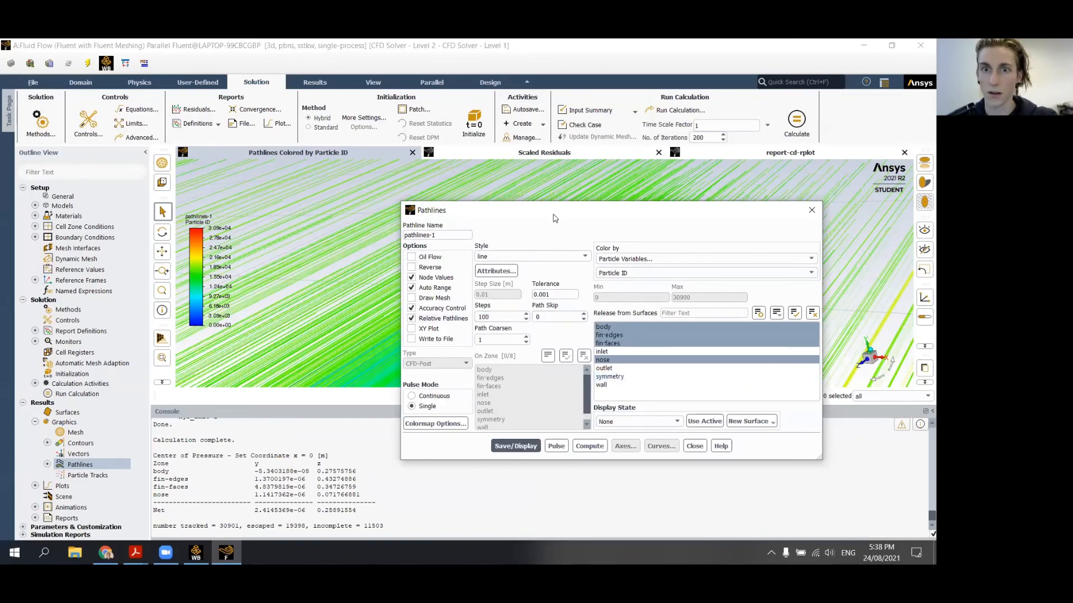
{"action": "left_click_drag", "start_coordinate": [554, 218], "coordinate": [637, 501]}
{"action": "left_click", "coordinate": [582, 287]}
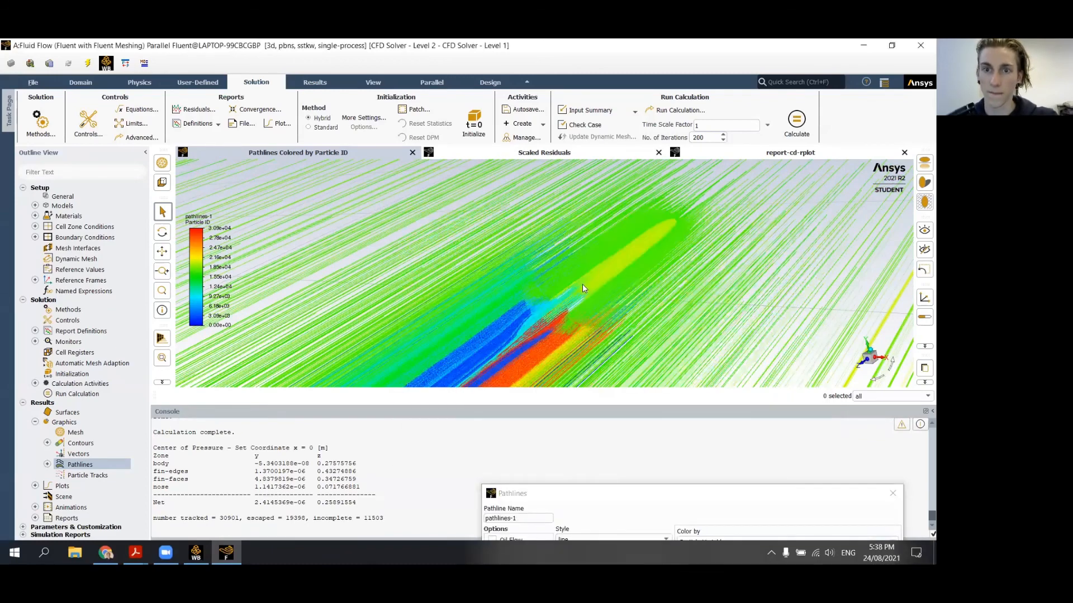
{"action": "scroll", "coordinate": [546, 345], "scroll_direction": "down", "scroll_amount": 4}
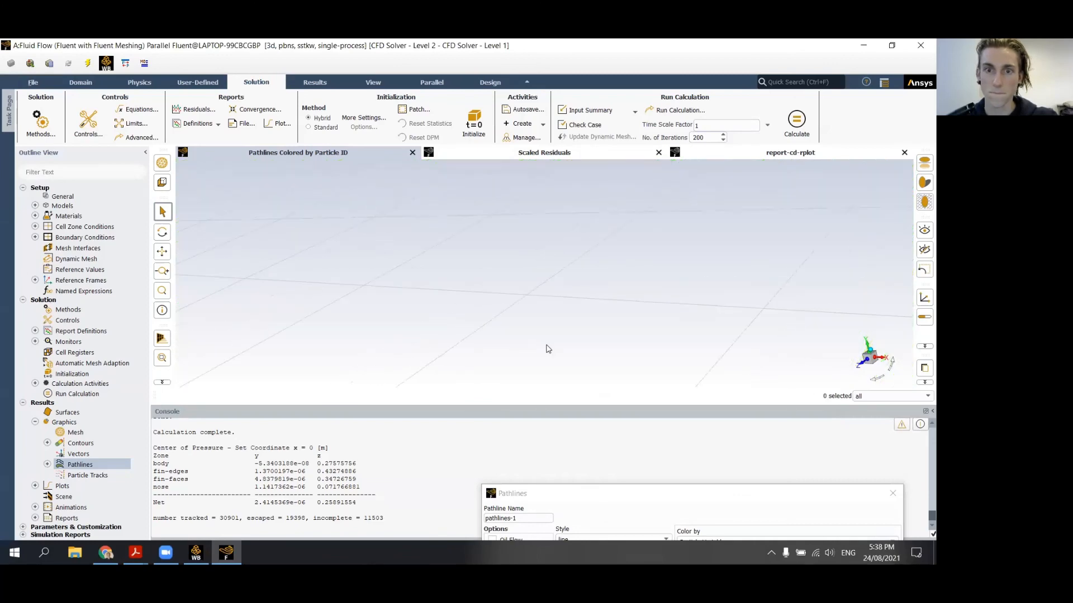
{"action": "left_click_drag", "start_coordinate": [597, 497], "coordinate": [559, 281]}
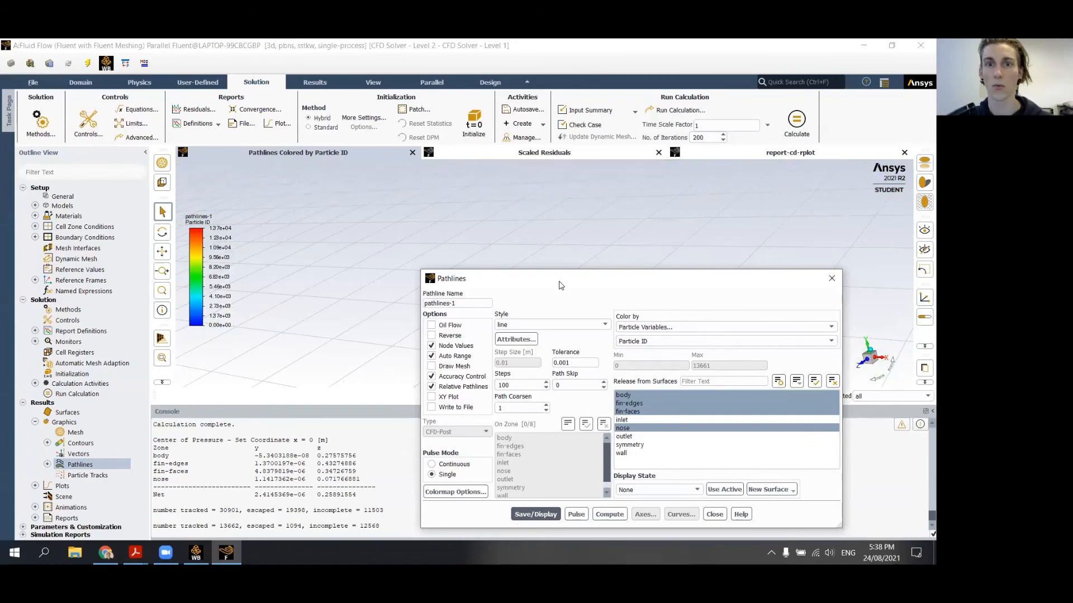
{"action": "left_click_drag", "start_coordinate": [557, 278], "coordinate": [574, 497]}
- Examine the pathlines up close around the fins and behind the rocket's base from several angles
{"action": "scroll", "coordinate": [552, 315], "scroll_direction": "up", "scroll_amount": 8}
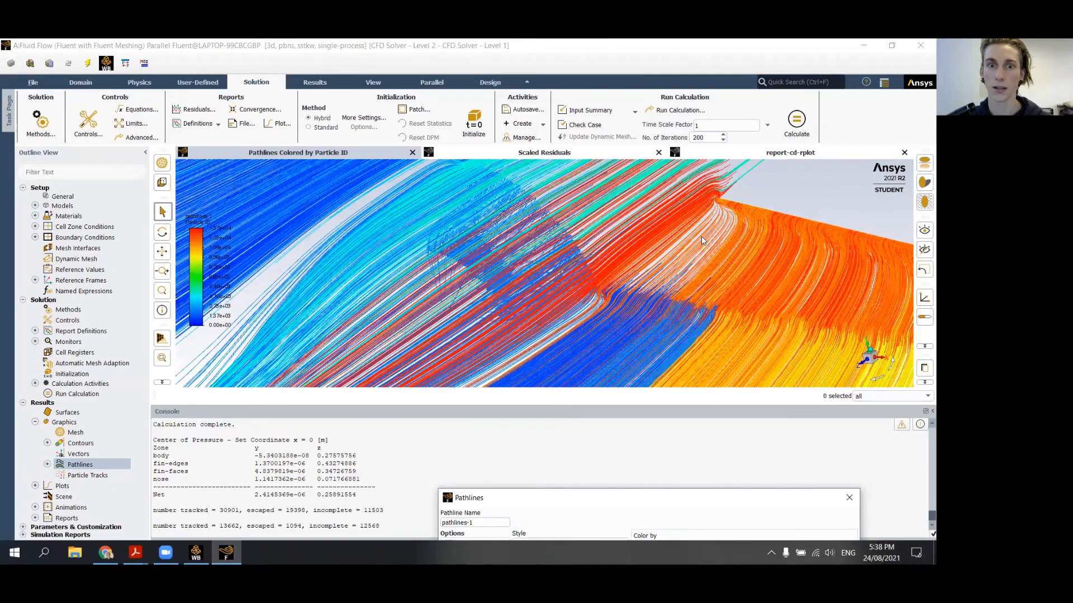
{"action": "left_click_drag", "start_coordinate": [665, 254], "coordinate": [385, 295]}
{"action": "left_click_drag", "start_coordinate": [454, 257], "coordinate": [413, 244]}
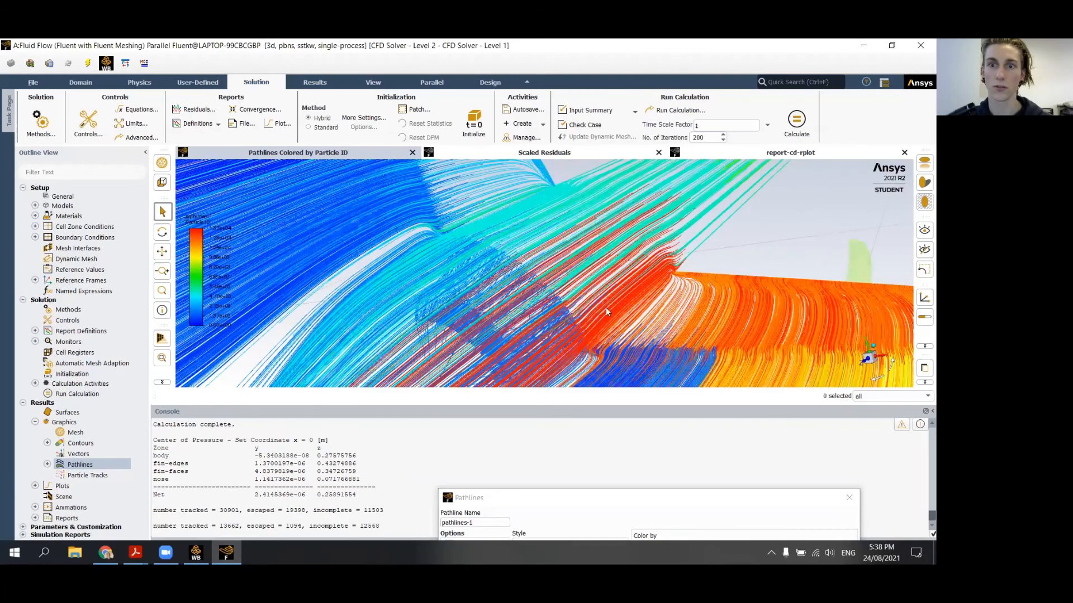
{"action": "left_click_drag", "start_coordinate": [666, 344], "coordinate": [561, 347]}
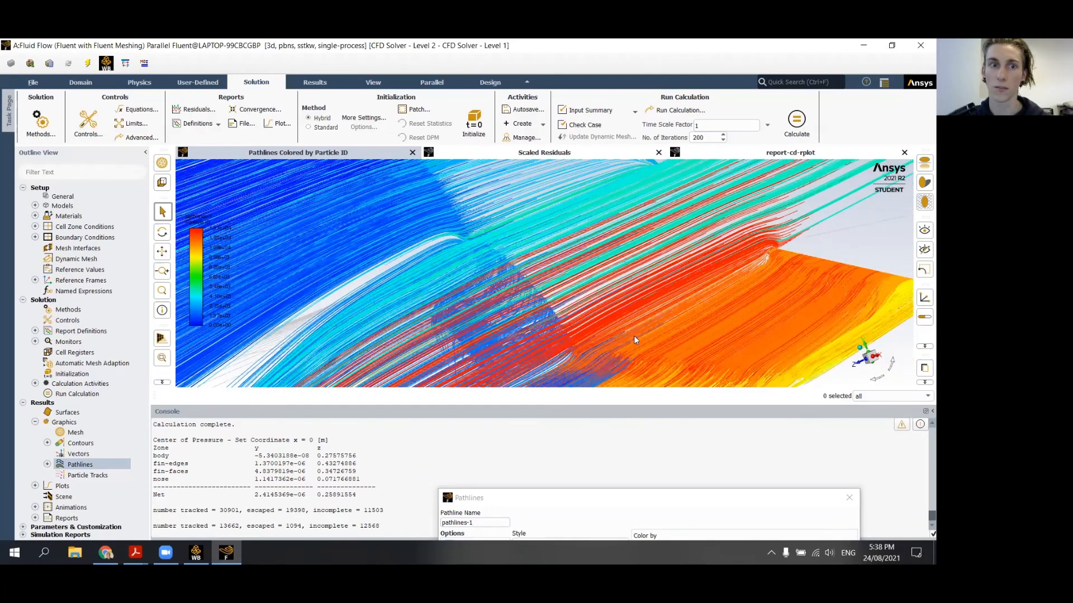
{"action": "left_click_drag", "start_coordinate": [635, 339], "coordinate": [659, 343]}
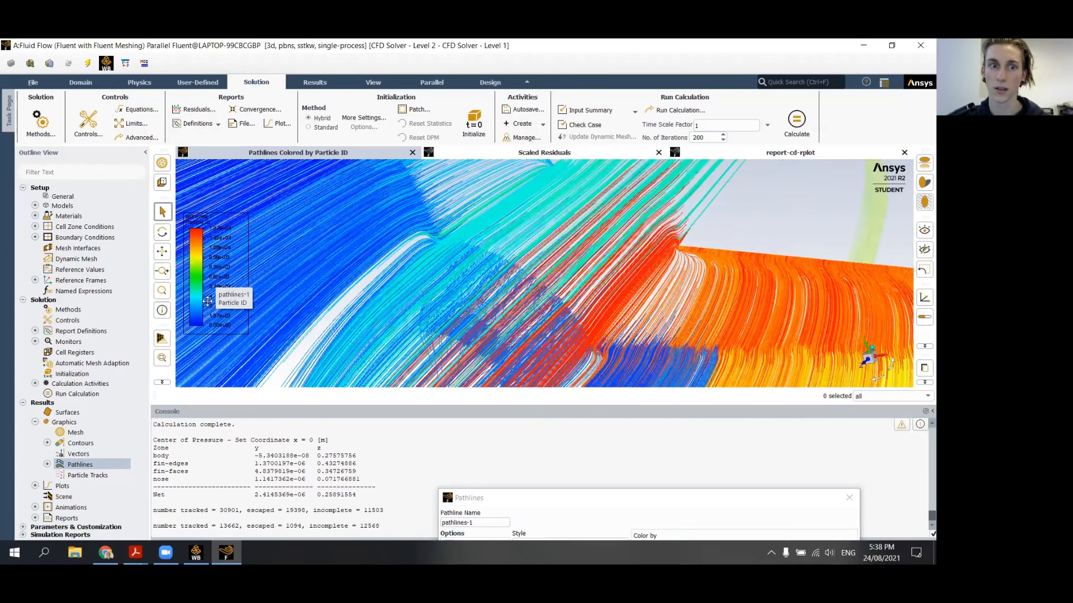
{"action": "left_click_drag", "start_coordinate": [732, 317], "coordinate": [695, 304]}
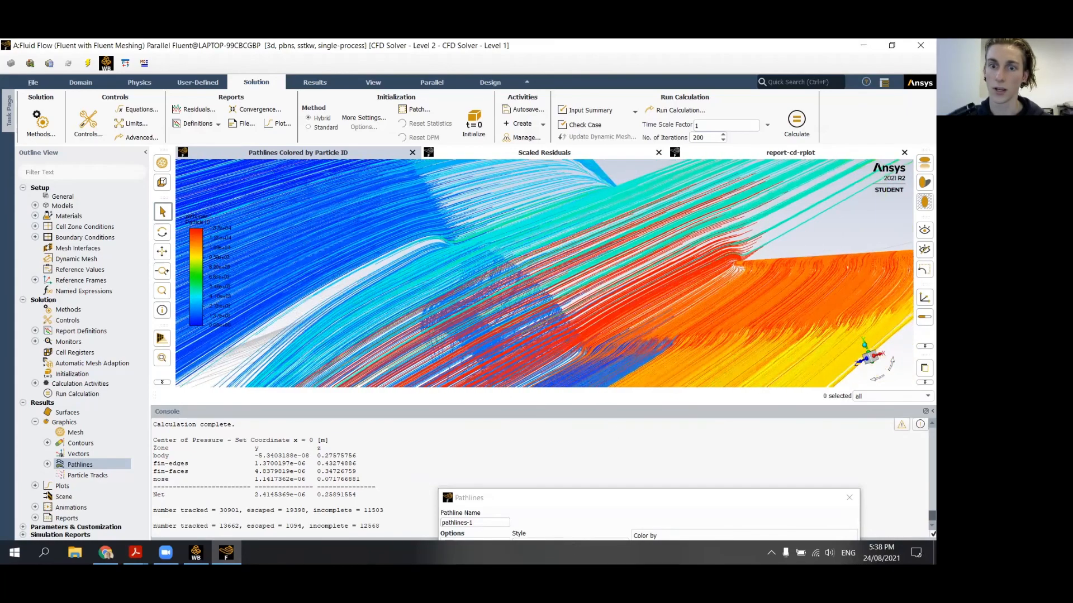
- Colour pathlines-1 by Turbulent Kinetic Energy (k) and redisplay it with the graphics view clear
{"action": "left_click", "coordinate": [577, 493]}
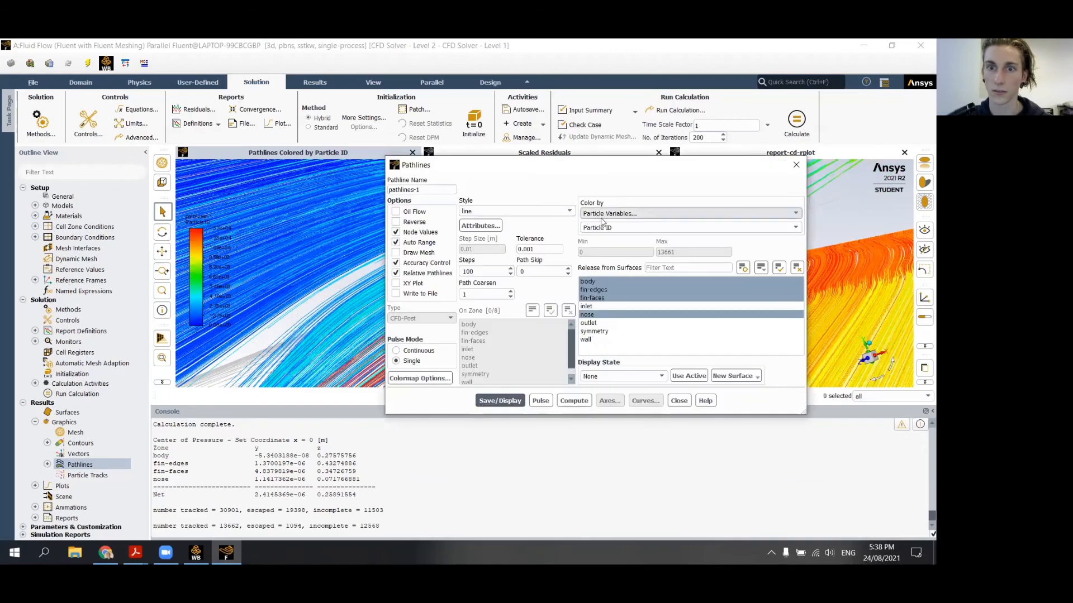
{"action": "left_click", "coordinate": [610, 214]}
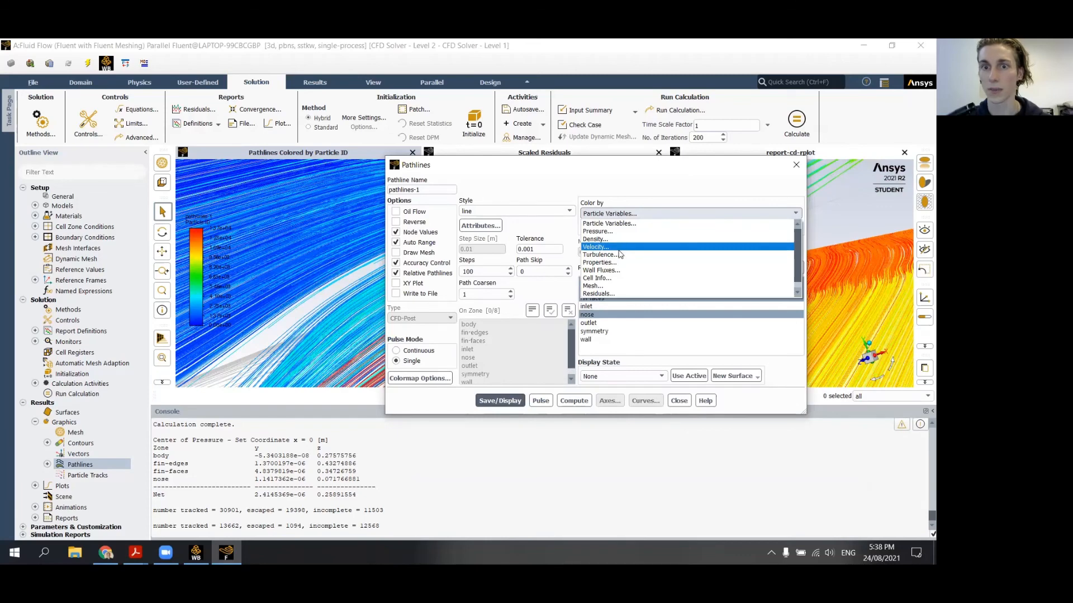
{"action": "left_click", "coordinate": [601, 255]}
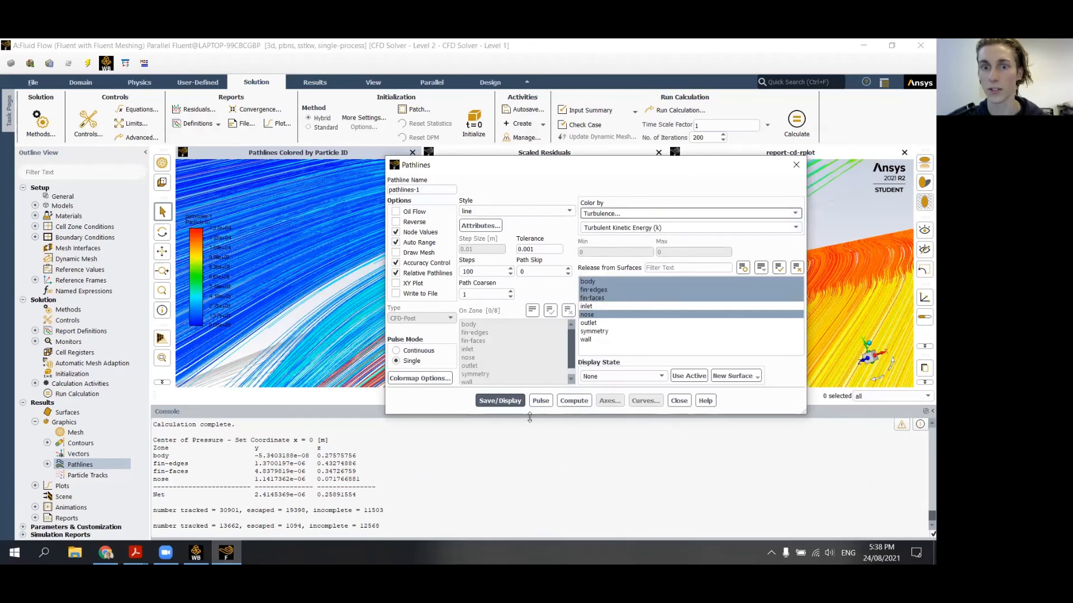
{"action": "left_click", "coordinate": [503, 401]}
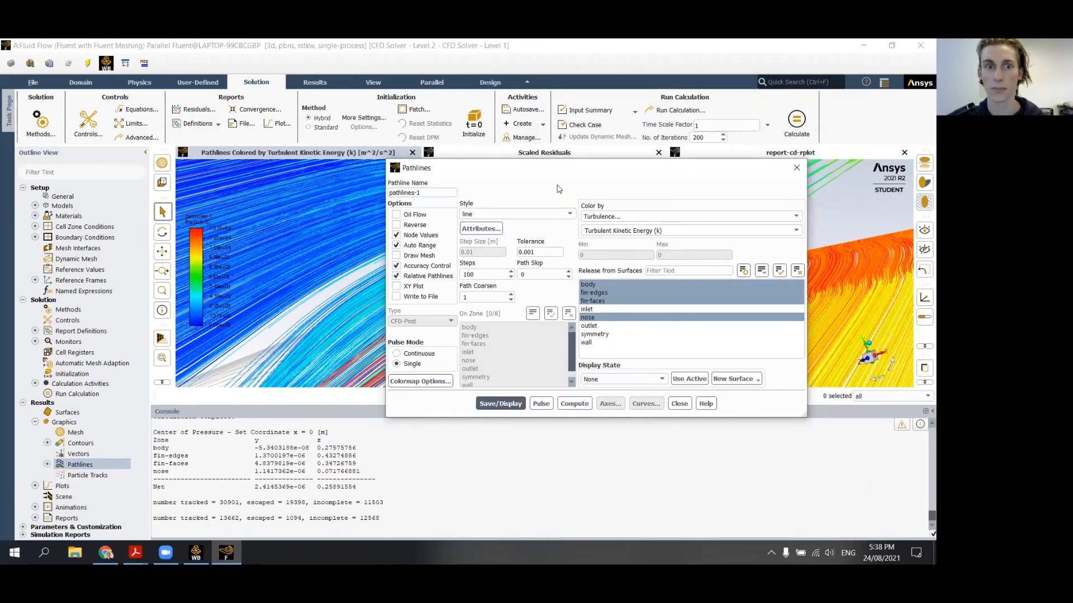
{"action": "left_click_drag", "start_coordinate": [550, 165], "coordinate": [597, 469]}
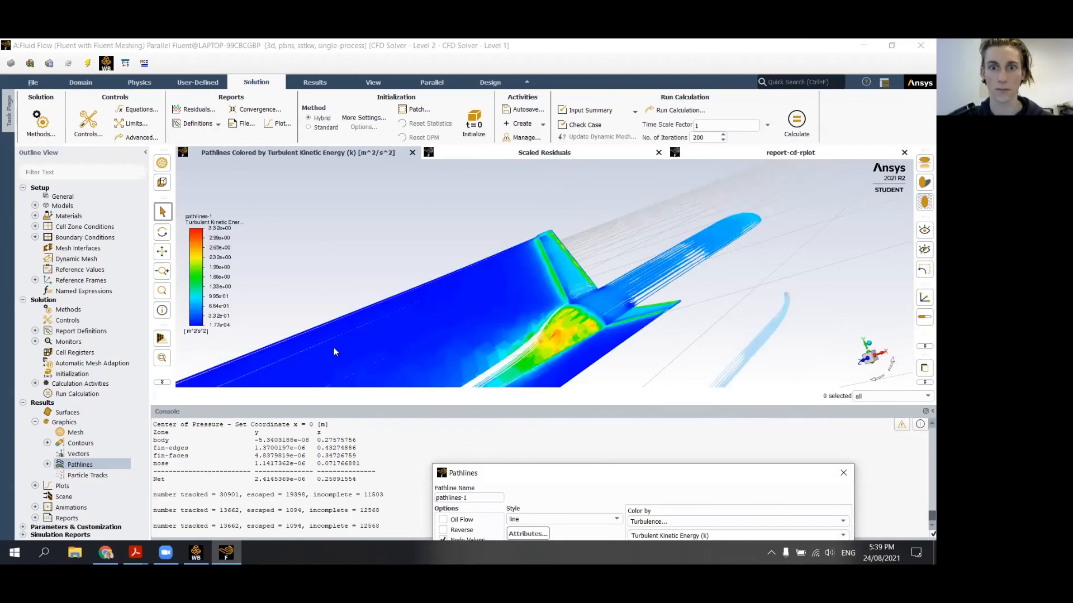
- Examine the turbulent kinetic energy pathlines around the fins, the base of the body and the wake
{"action": "scroll", "coordinate": [580, 328], "scroll_direction": "up", "scroll_amount": 3}
{"action": "left_click_drag", "start_coordinate": [579, 327], "coordinate": [561, 340]}
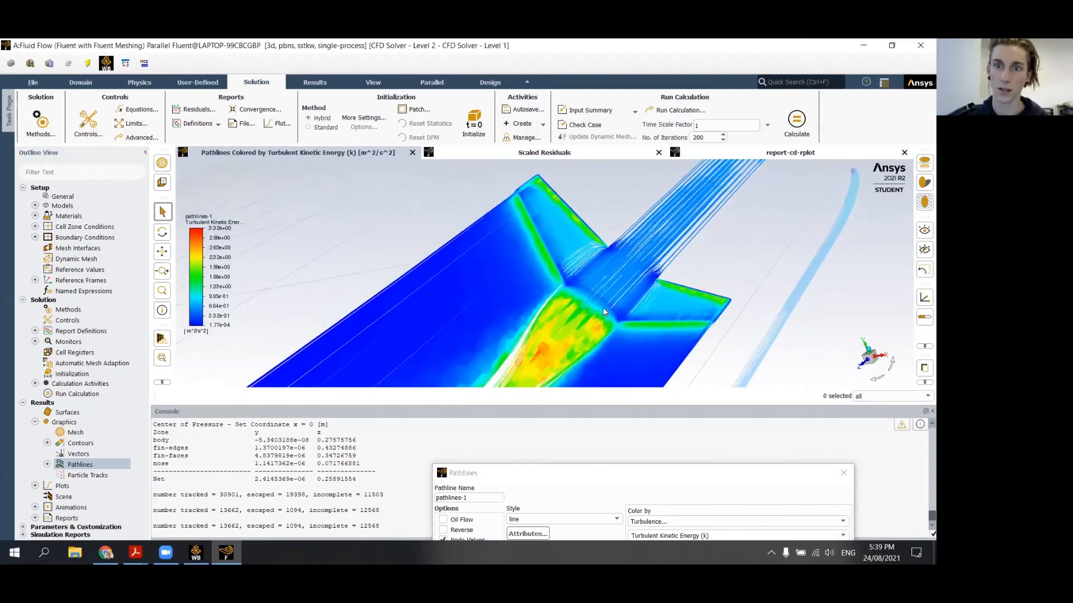
{"action": "scroll", "coordinate": [563, 336], "scroll_direction": "up", "scroll_amount": 5}
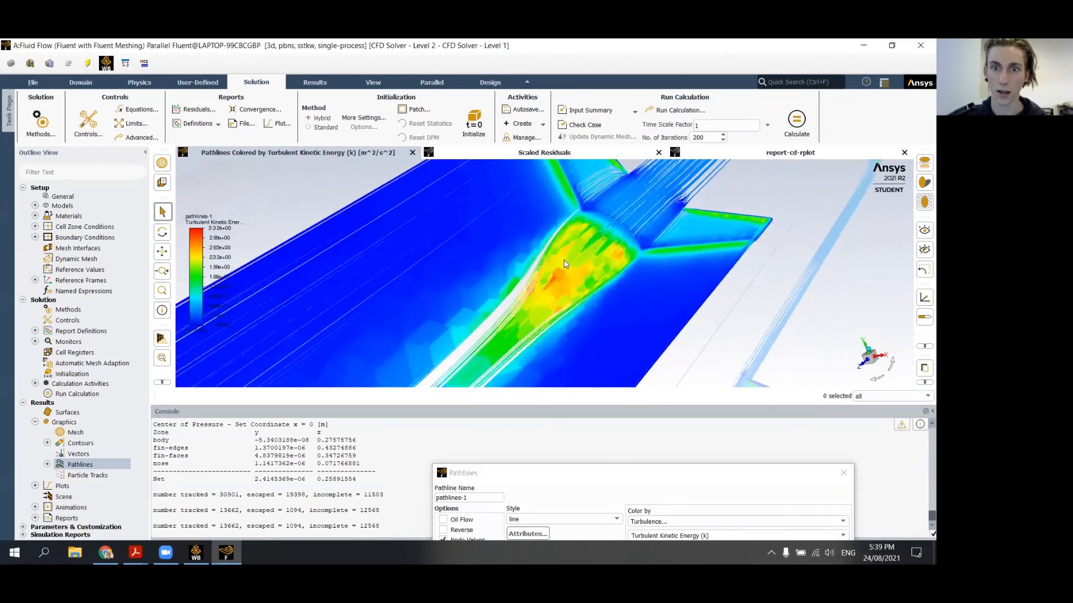
{"action": "left_click_drag", "start_coordinate": [560, 294], "coordinate": [459, 307]}
{"action": "scroll", "coordinate": [459, 306], "scroll_direction": "down", "scroll_amount": 5}
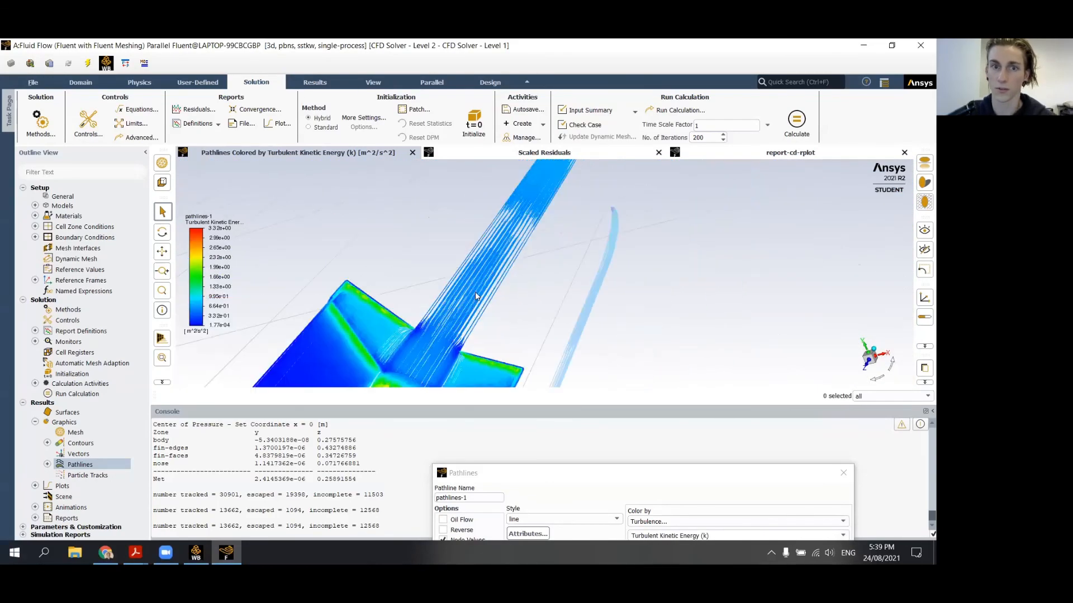
{"action": "scroll", "coordinate": [481, 293], "scroll_direction": "up", "scroll_amount": 6}
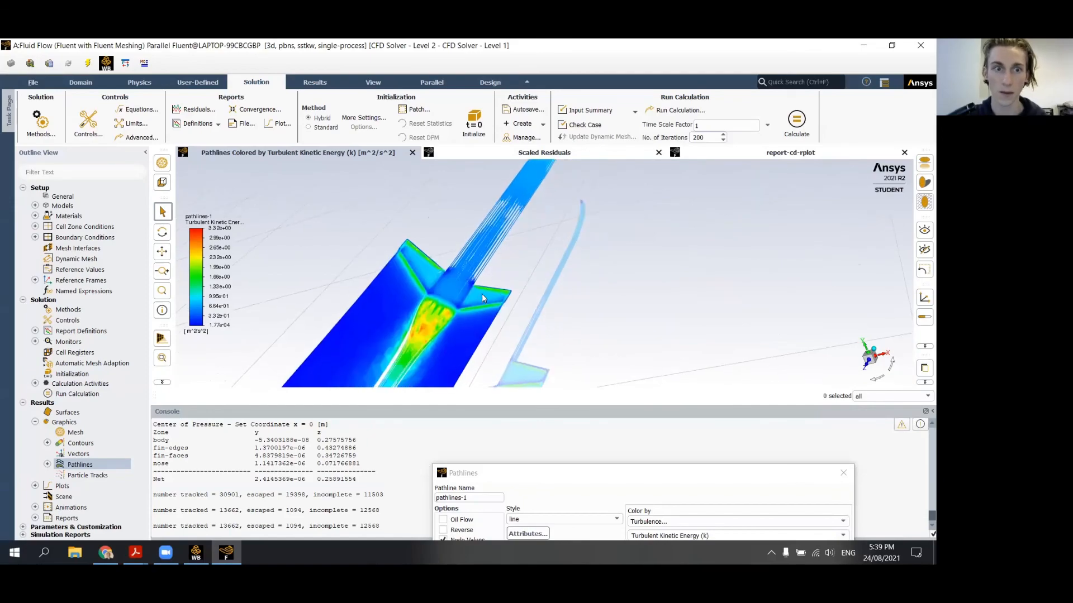
{"action": "left_click_drag", "start_coordinate": [499, 293], "coordinate": [449, 287]}
{"action": "left_click_drag", "start_coordinate": [324, 319], "coordinate": [290, 337]}
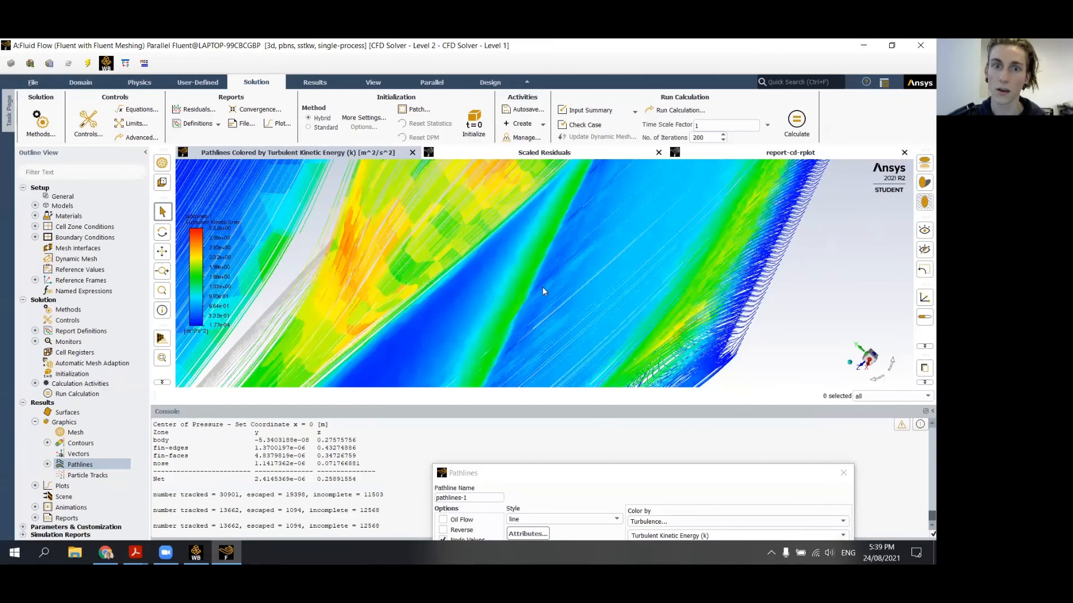
{"action": "scroll", "coordinate": [542, 286], "scroll_direction": "down", "scroll_amount": 8}
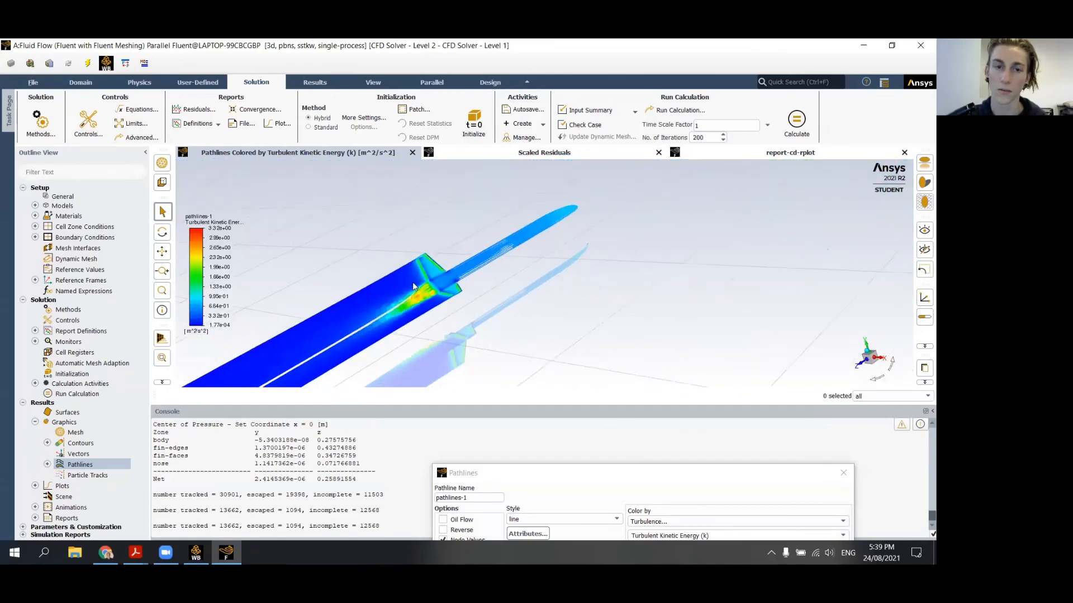
- Examine the turbulent kinetic energy along the rocket body and up to the fin roots
{"action": "left_click_drag", "start_coordinate": [414, 287], "coordinate": [615, 247]}
{"action": "left_click_drag", "start_coordinate": [432, 261], "coordinate": [576, 248]}
{"action": "scroll", "coordinate": [406, 271], "scroll_direction": "down", "scroll_amount": 5}
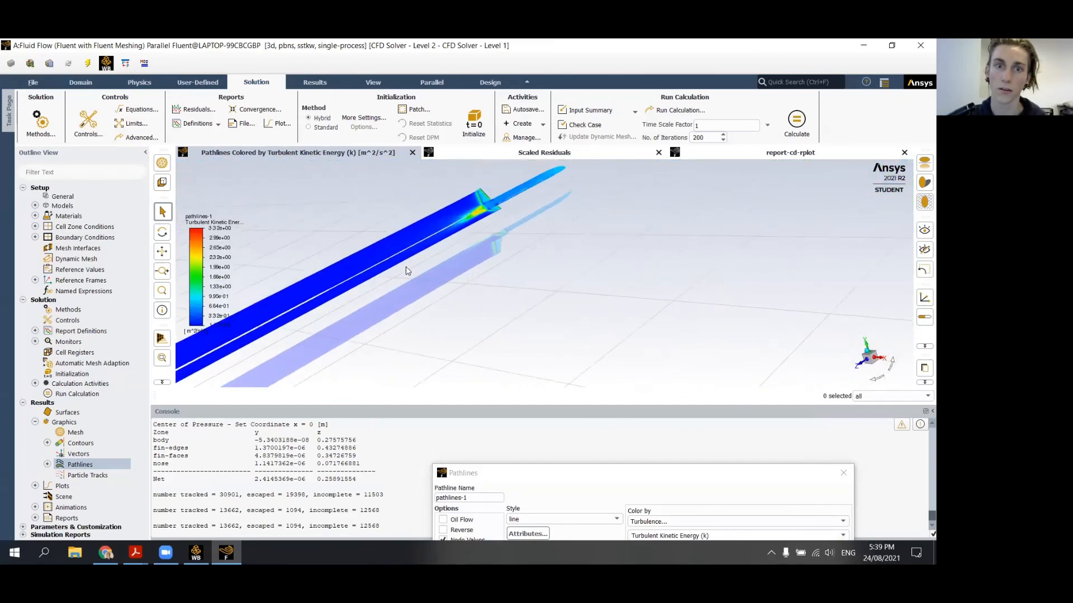
{"action": "scroll", "coordinate": [411, 248], "scroll_direction": "up", "scroll_amount": 8}
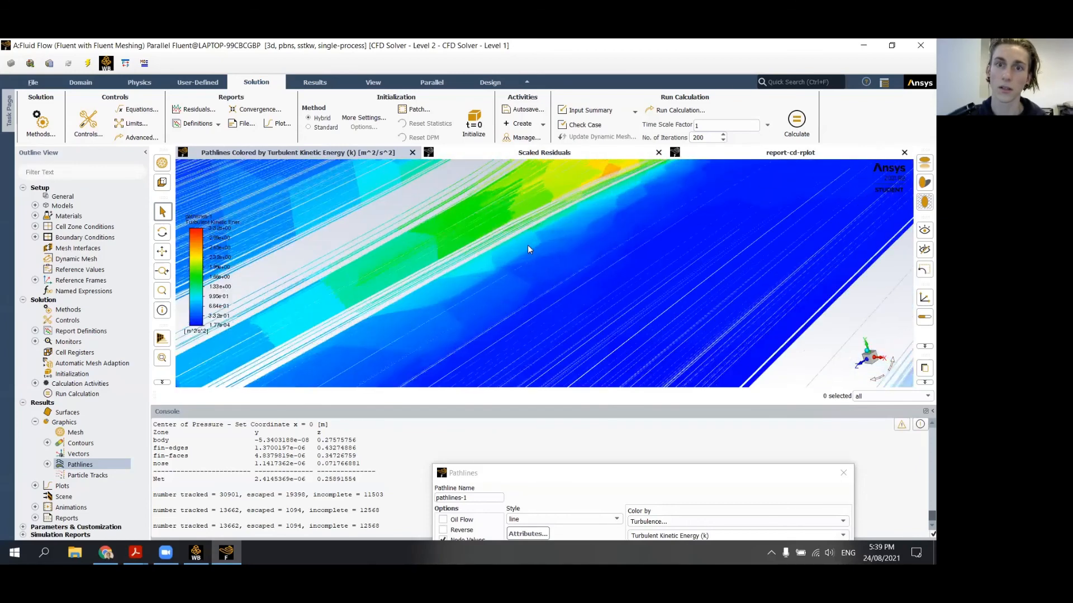
{"action": "scroll", "coordinate": [527, 245], "scroll_direction": "down", "scroll_amount": 3}
{"action": "left_click_drag", "start_coordinate": [527, 244], "coordinate": [484, 279]}
{"action": "left_click_drag", "start_coordinate": [611, 190], "coordinate": [523, 301]}
{"action": "scroll", "coordinate": [525, 302], "scroll_direction": "down", "scroll_amount": 2}
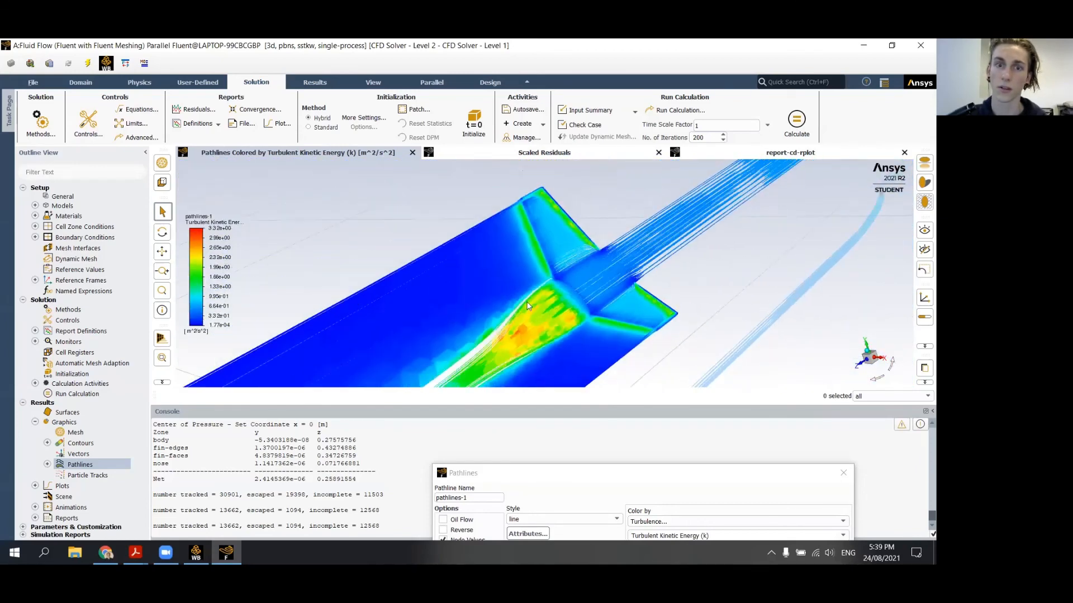
- Display vector-1 as velocity vectors coloured by velocity magnitude on body, fin-edges, fin-faces, outlet and symmetry, replacing the pathlines setup
{"action": "double_click", "coordinate": [78, 454]}
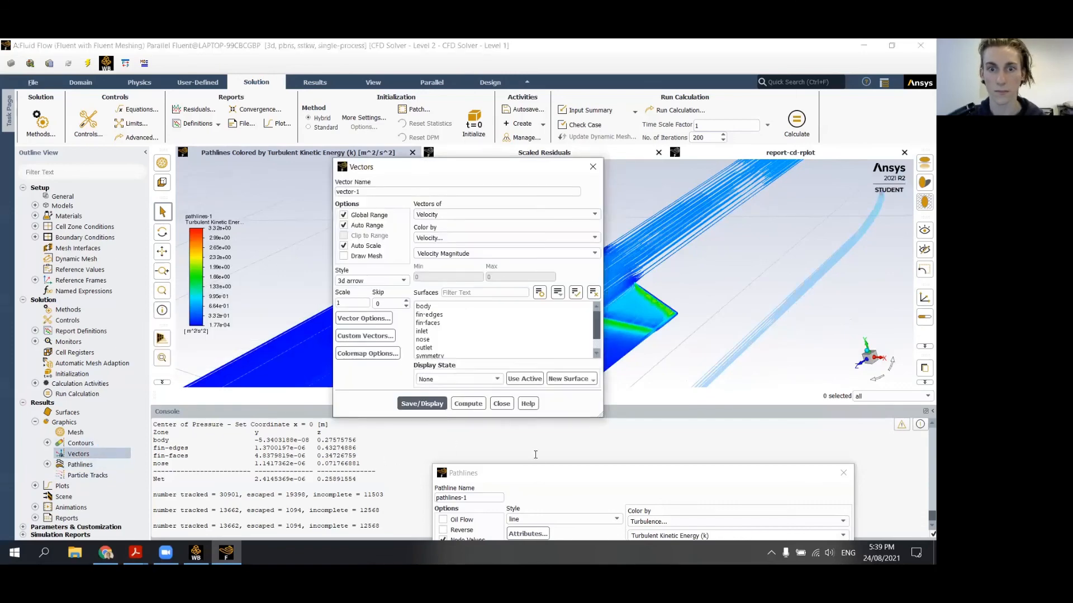
{"action": "left_click", "coordinate": [843, 473]}
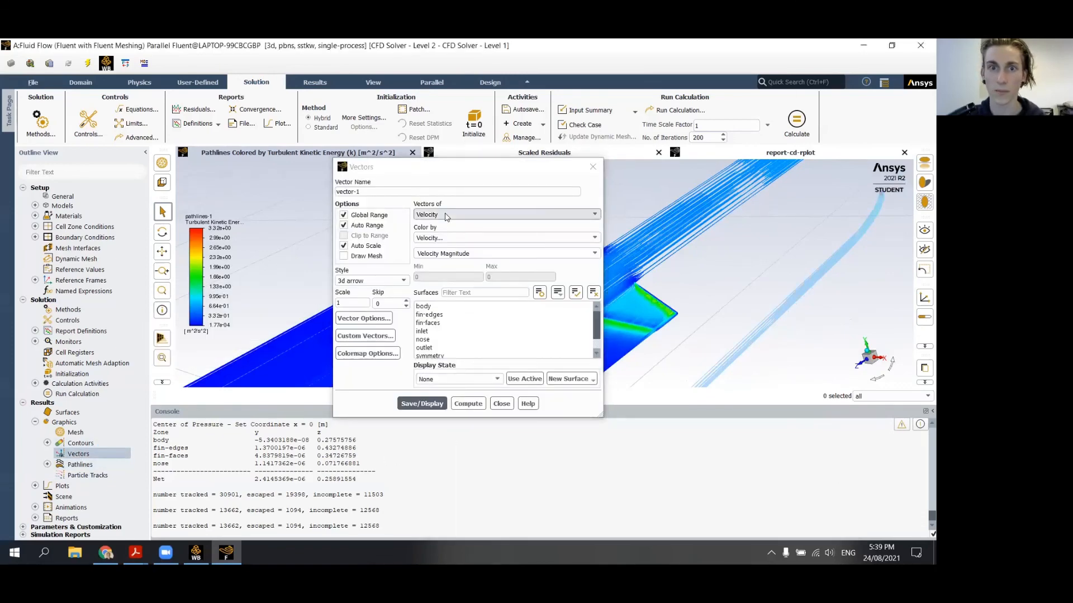
{"action": "left_click_drag", "start_coordinate": [446, 172], "coordinate": [459, 200]}
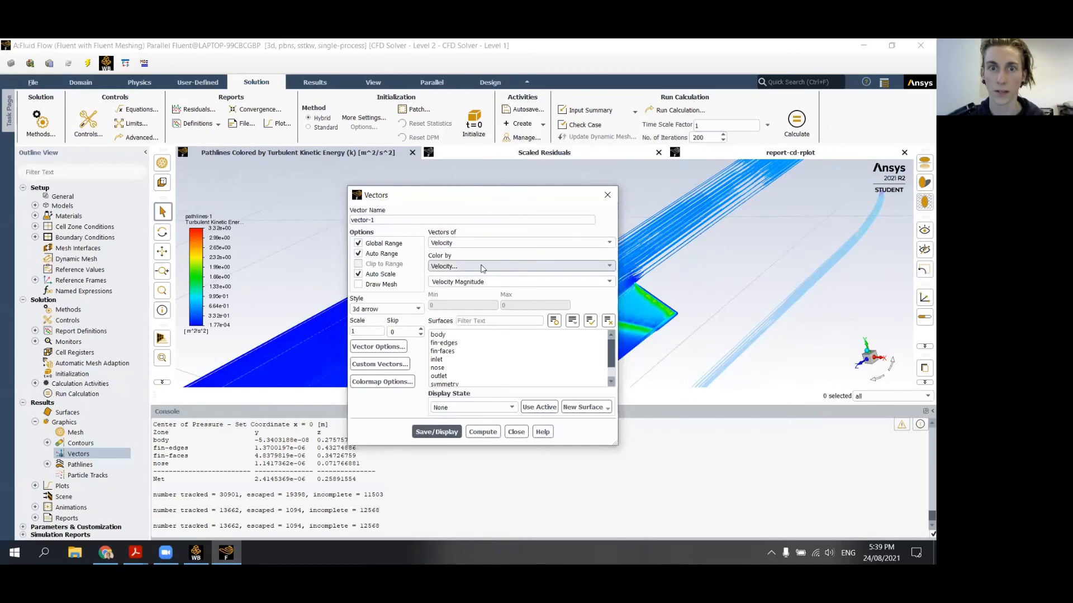
{"action": "left_click", "coordinate": [458, 335]}
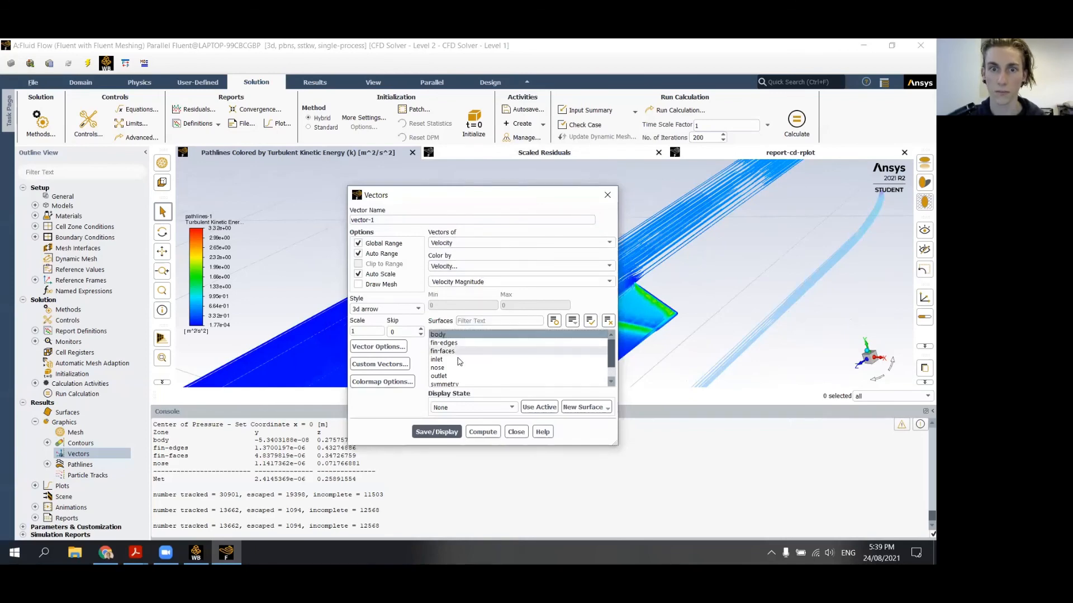
{"action": "left_click", "coordinate": [461, 342]}
{"action": "left_click", "coordinate": [461, 351]}
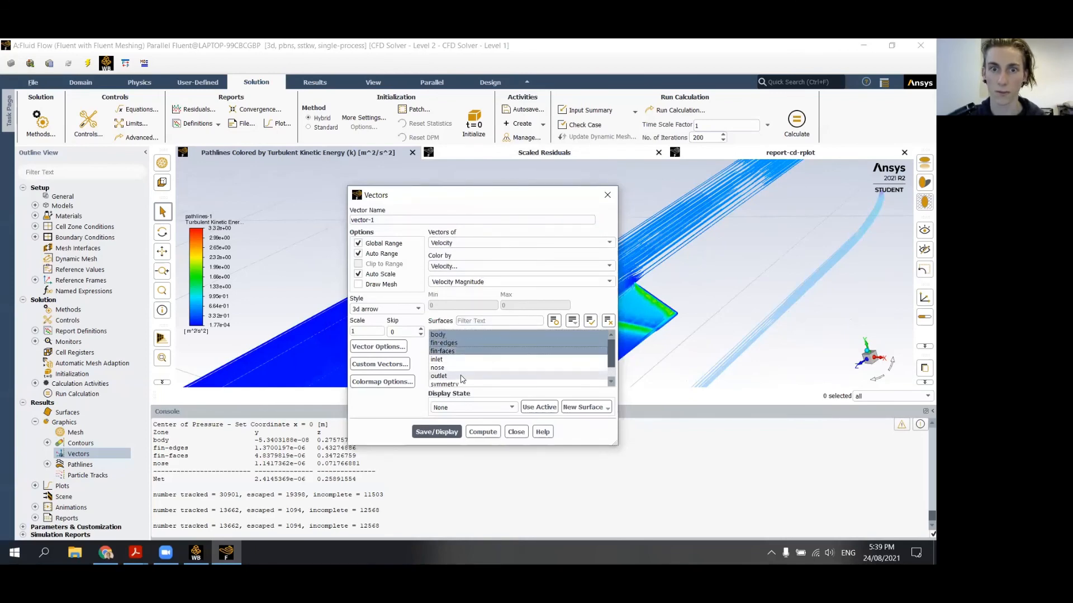
{"action": "left_click", "coordinate": [462, 377]}
{"action": "left_click", "coordinate": [462, 384]}
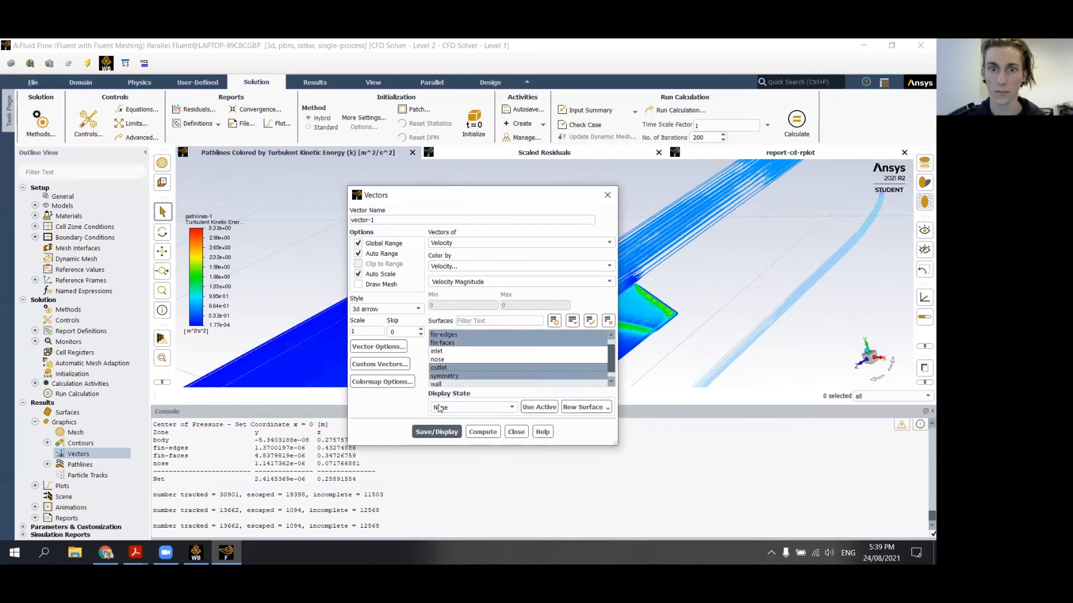
{"action": "left_click", "coordinate": [438, 432]}
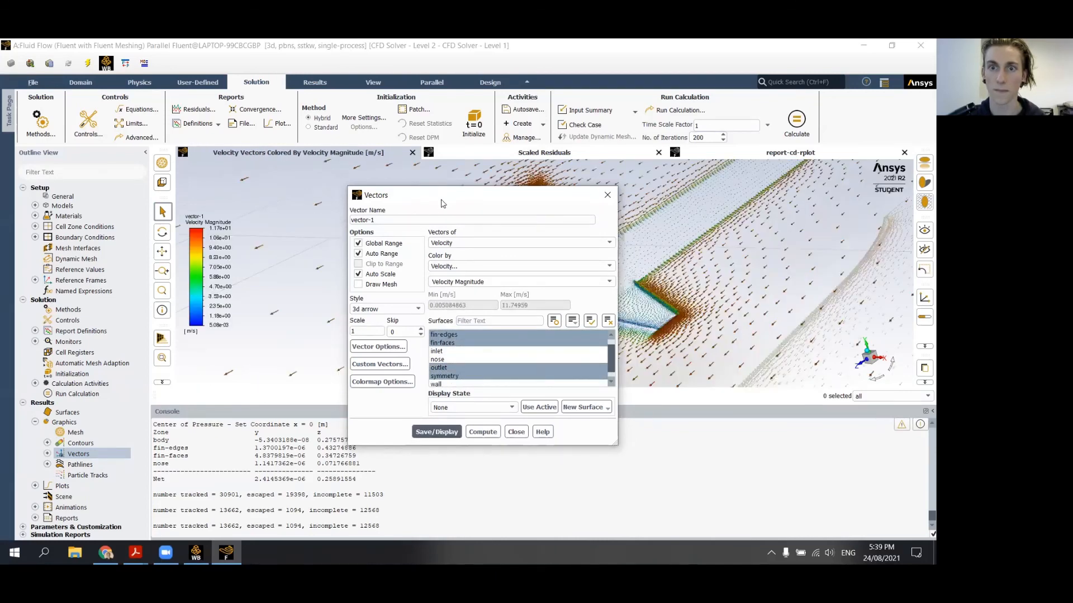
{"action": "left_click_drag", "start_coordinate": [441, 201], "coordinate": [514, 456]}
- Examine the velocity vectors up close along the fin edge and in the flow around it
{"action": "scroll", "coordinate": [599, 330], "scroll_direction": "up", "scroll_amount": 5}
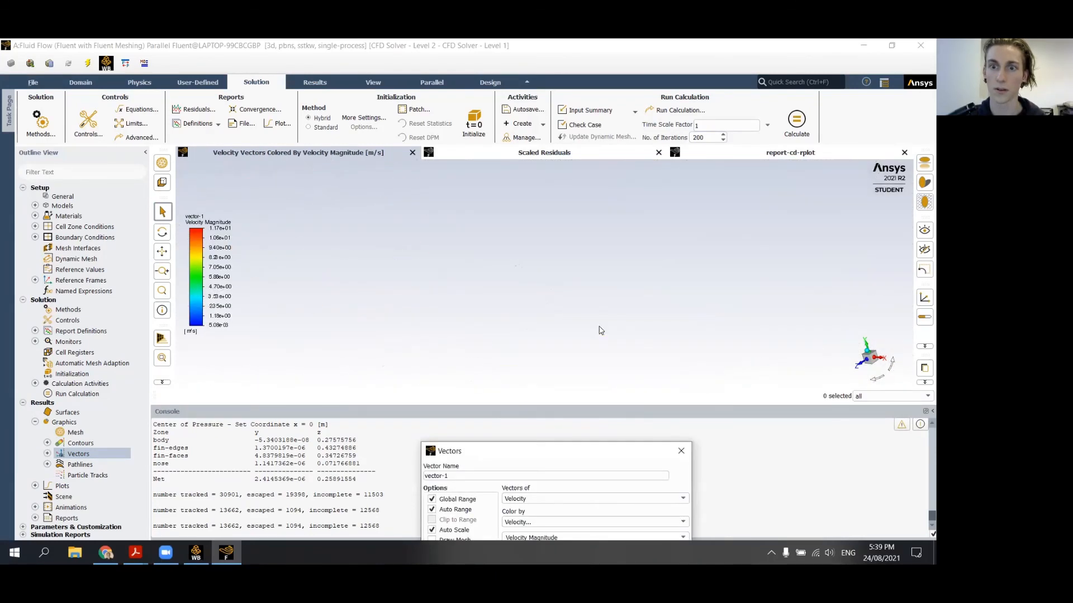
{"action": "scroll", "coordinate": [651, 310], "scroll_direction": "down", "scroll_amount": 2}
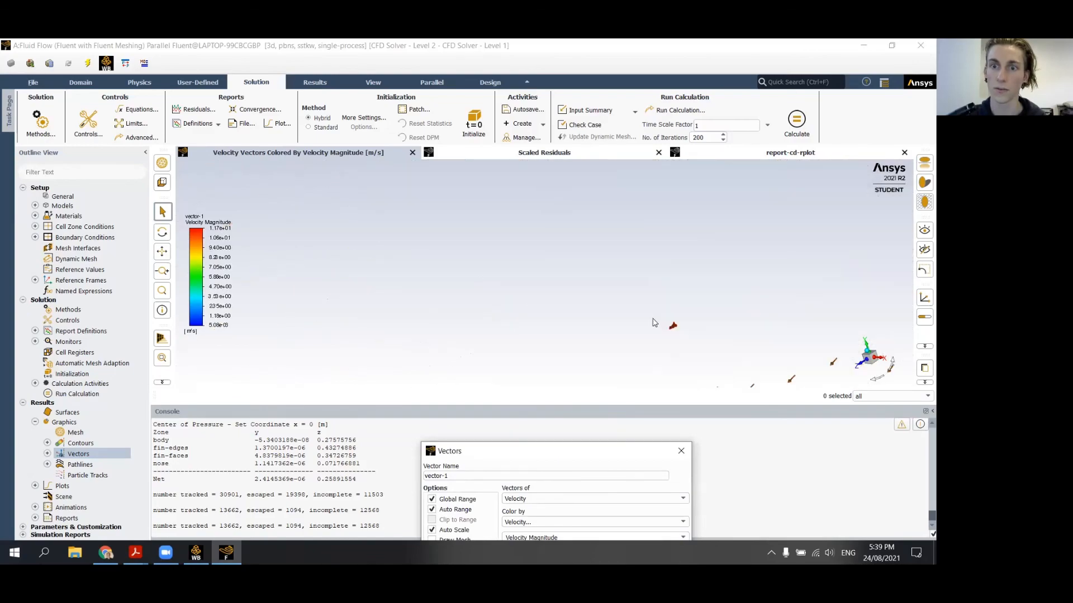
{"action": "scroll", "coordinate": [659, 311], "scroll_direction": "down", "scroll_amount": 5}
{"action": "scroll", "coordinate": [669, 303], "scroll_direction": "up", "scroll_amount": 4}
{"action": "left_click_drag", "start_coordinate": [672, 307], "coordinate": [715, 350]}
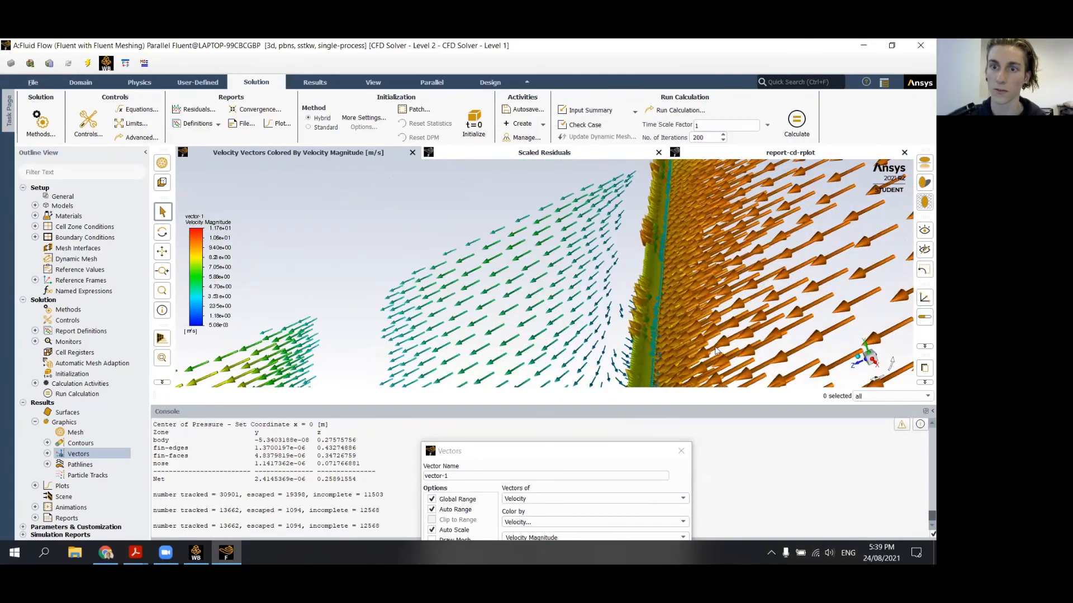
{"action": "scroll", "coordinate": [667, 325], "scroll_direction": "down", "scroll_amount": 2}
{"action": "scroll", "coordinate": [668, 327], "scroll_direction": "up", "scroll_amount": 5}
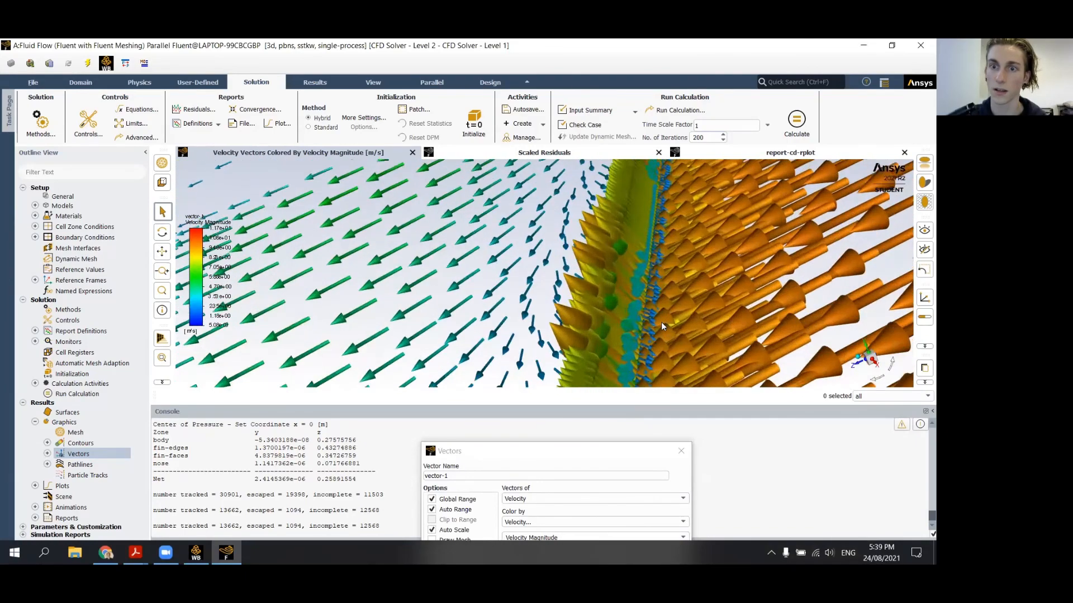
{"action": "scroll", "coordinate": [661, 322], "scroll_direction": "up", "scroll_amount": 3}
{"action": "scroll", "coordinate": [628, 320], "scroll_direction": "down", "scroll_amount": 4}
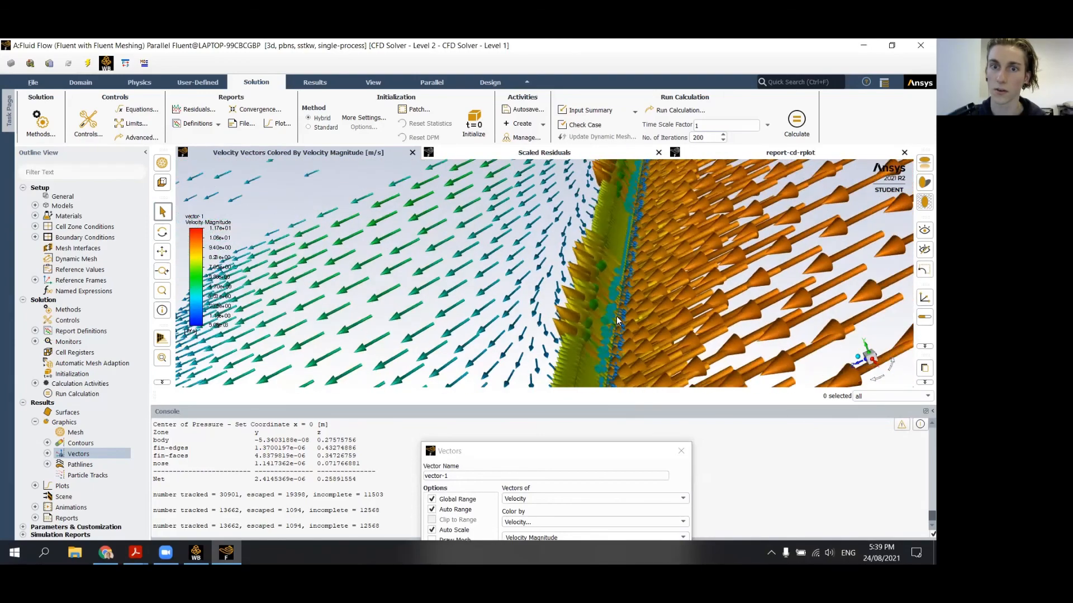
{"action": "scroll", "coordinate": [616, 317], "scroll_direction": "down", "scroll_amount": 2}
{"action": "left_click_drag", "start_coordinate": [621, 287], "coordinate": [608, 276]}
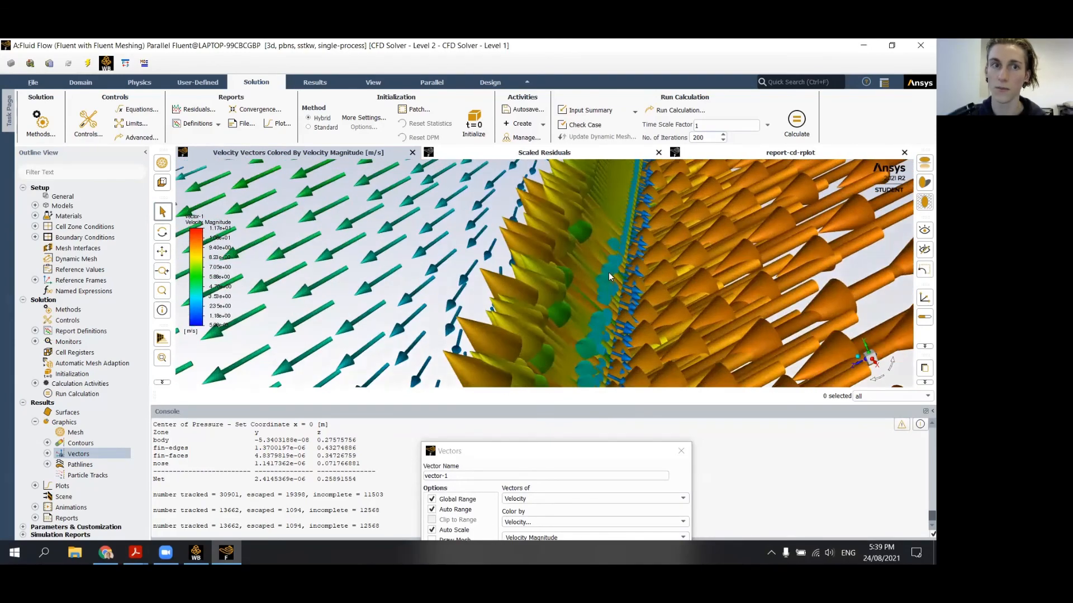
{"action": "scroll", "coordinate": [629, 293], "scroll_direction": "down", "scroll_amount": 5}
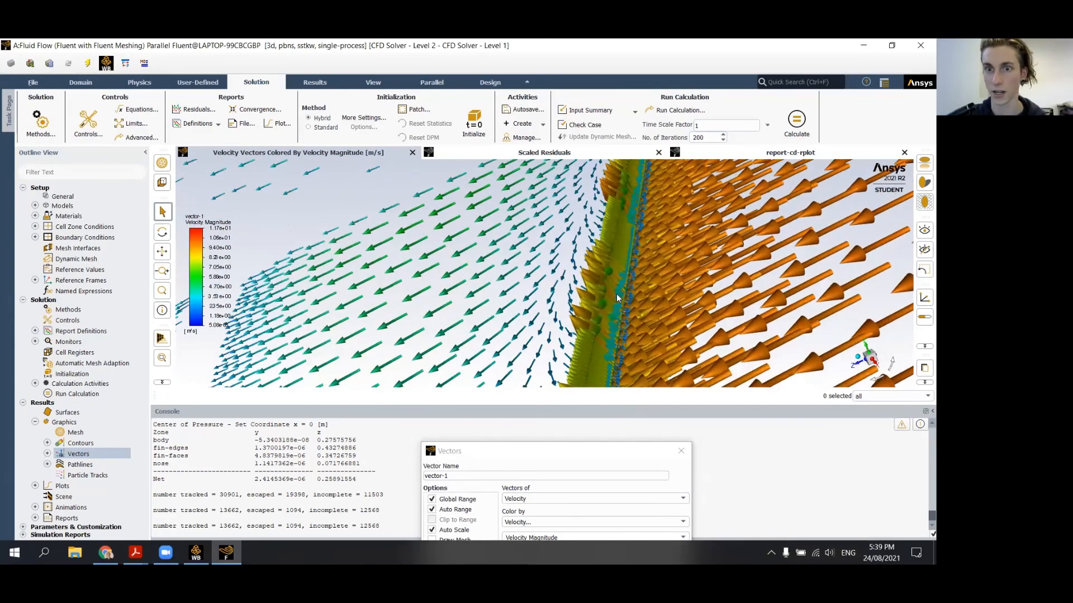
{"action": "left_click_drag", "start_coordinate": [649, 291], "coordinate": [555, 297]}
- Examine the velocity vectors around the whole rocket and in the region between and behind the fins
{"action": "scroll", "coordinate": [559, 293], "scroll_direction": "down", "scroll_amount": 10}
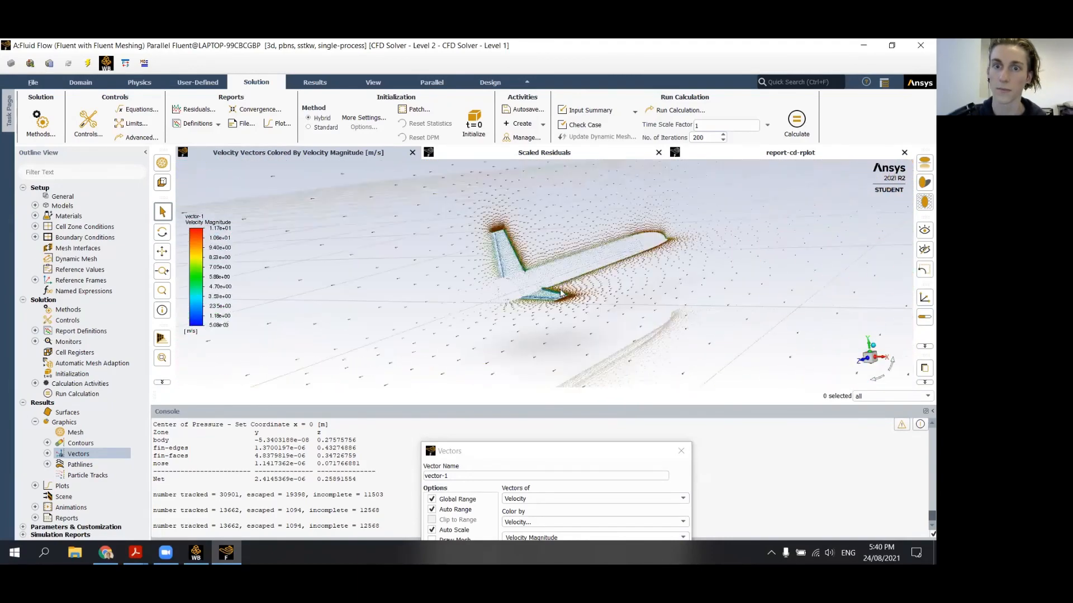
{"action": "scroll", "coordinate": [547, 274], "scroll_direction": "up", "scroll_amount": 10}
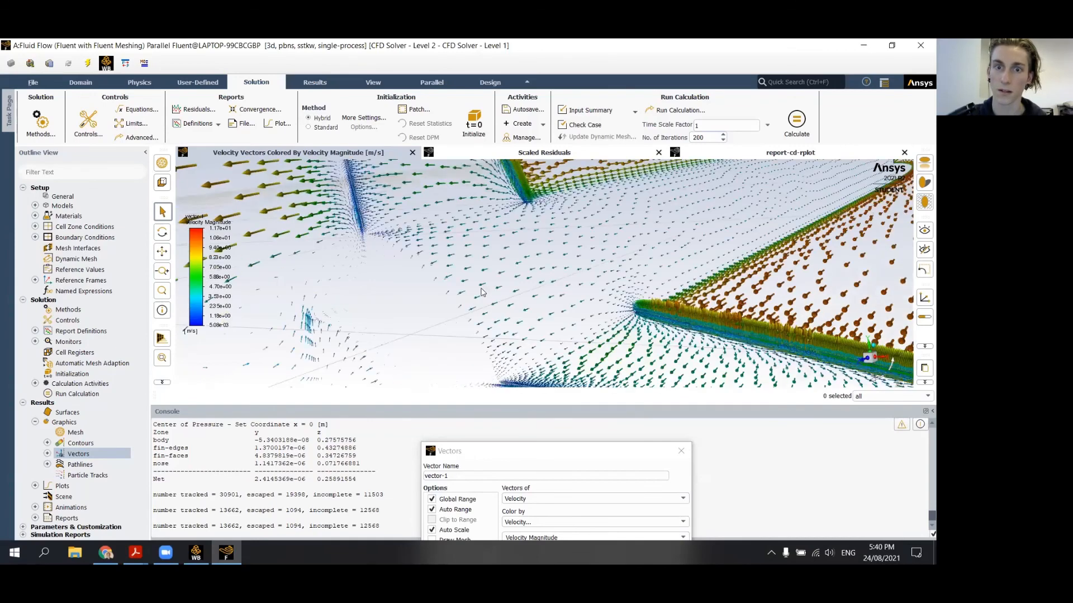
{"action": "scroll", "coordinate": [586, 272], "scroll_direction": "up", "scroll_amount": 3}
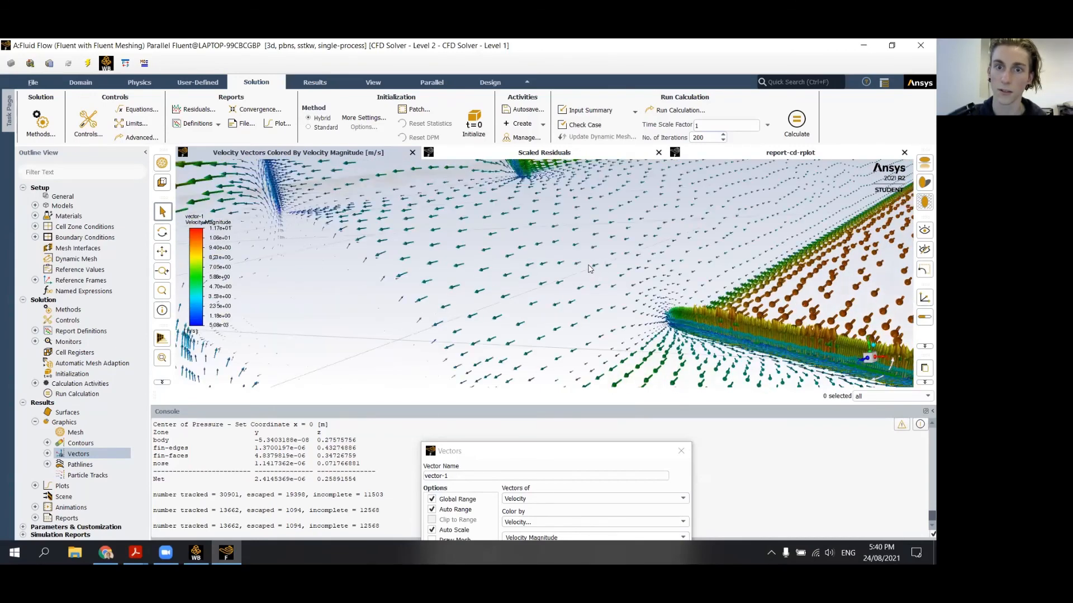
{"action": "scroll", "coordinate": [514, 264], "scroll_direction": "up", "scroll_amount": 3}
{"action": "scroll", "coordinate": [504, 267], "scroll_direction": "down", "scroll_amount": 5}
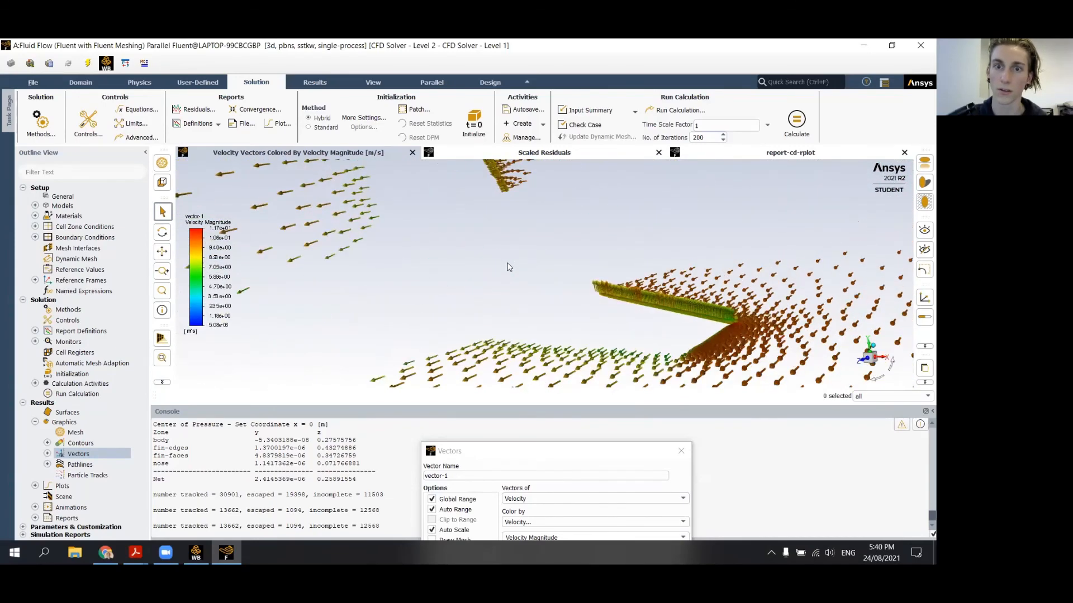
{"action": "scroll", "coordinate": [496, 284], "scroll_direction": "up", "scroll_amount": 5}
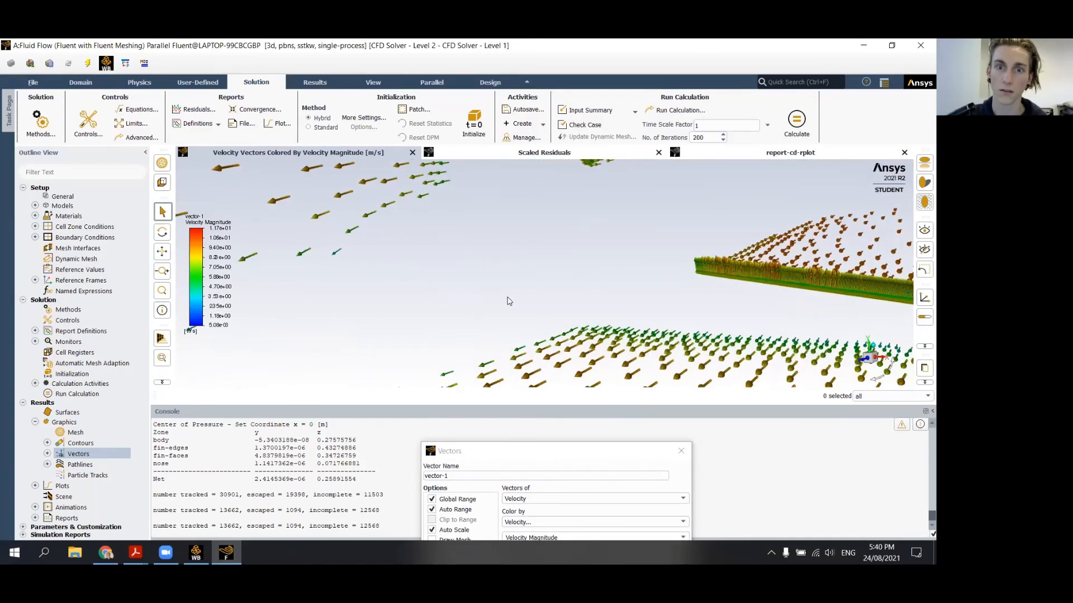
{"action": "scroll", "coordinate": [506, 292], "scroll_direction": "down", "scroll_amount": 5}
{"action": "scroll", "coordinate": [520, 299], "scroll_direction": "up", "scroll_amount": 6}
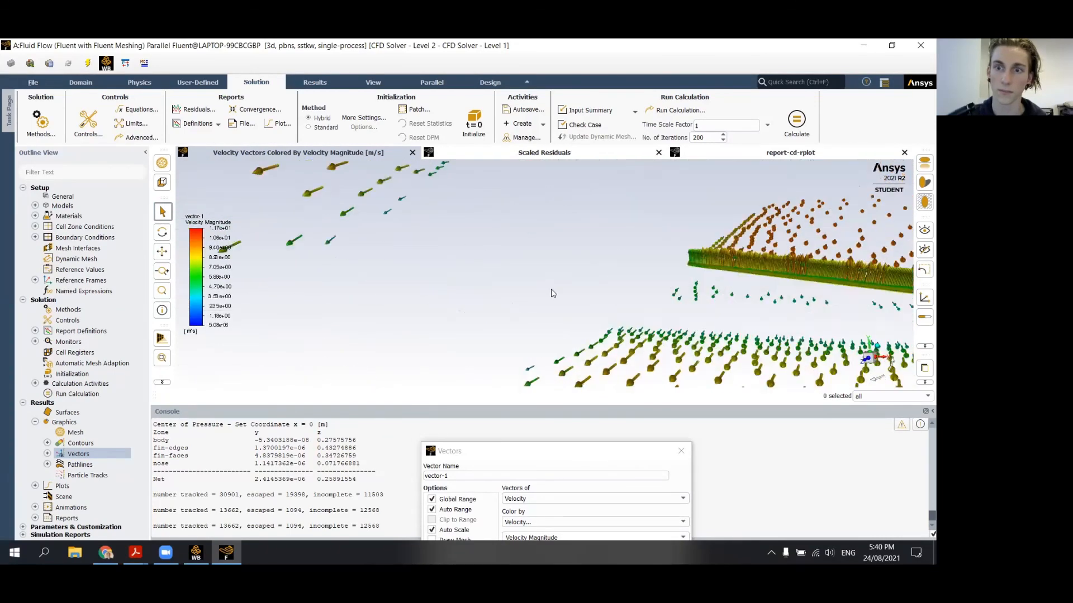
{"action": "scroll", "coordinate": [554, 292], "scroll_direction": "down", "scroll_amount": 5}
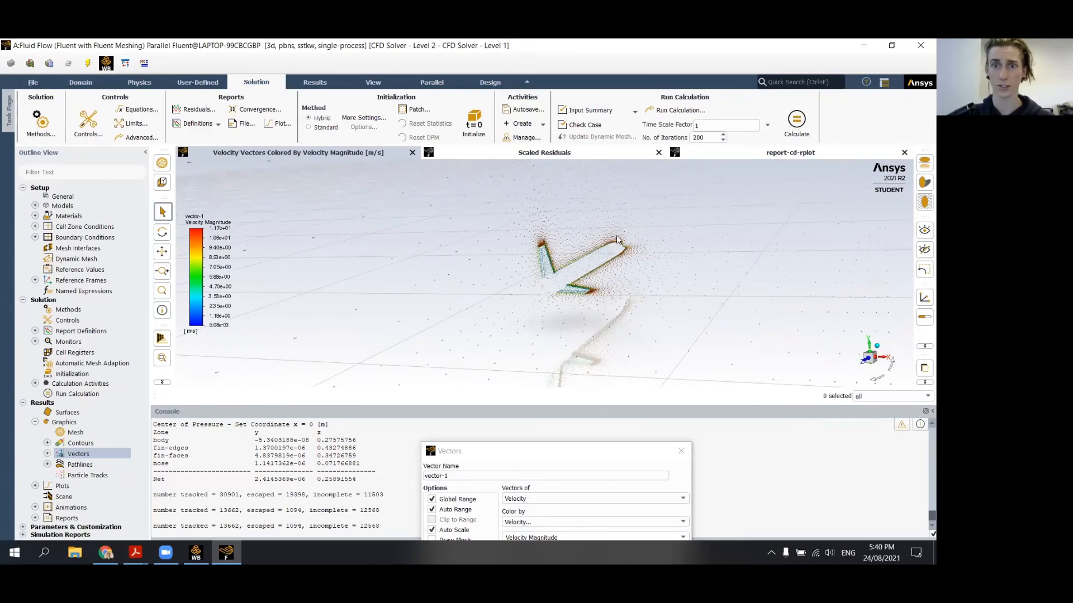
- Examine the velocity vectors along the rocket's full length, from the nose tip past the body to the fins, from several angles
{"action": "scroll", "coordinate": [614, 238], "scroll_direction": "up", "scroll_amount": 5}
{"action": "scroll", "coordinate": [620, 262], "scroll_direction": "down", "scroll_amount": 5}
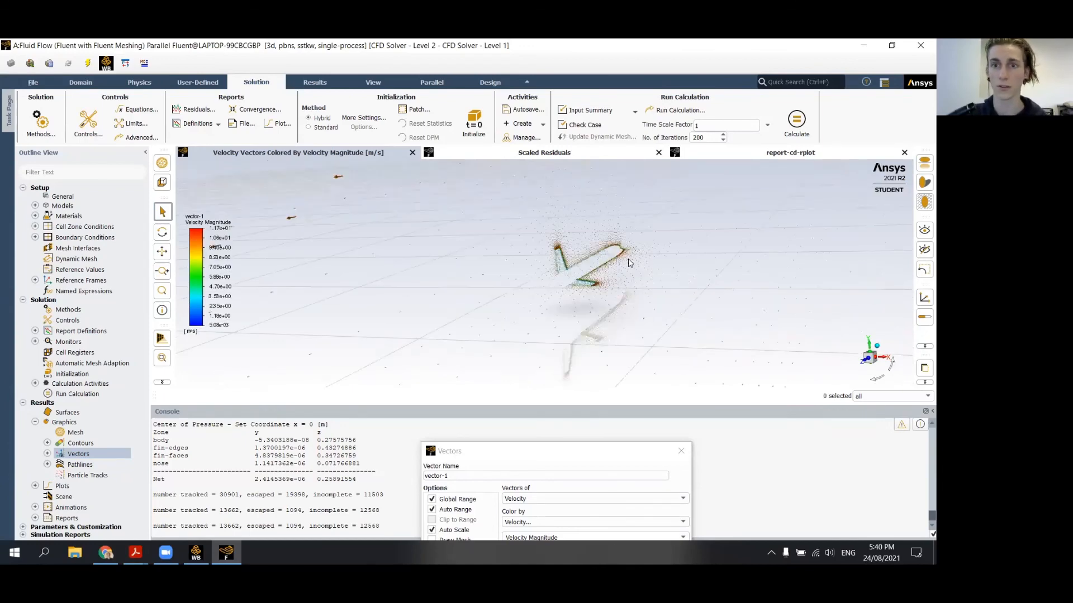
{"action": "scroll", "coordinate": [659, 265], "scroll_direction": "up", "scroll_amount": 5}
{"action": "scroll", "coordinate": [556, 288], "scroll_direction": "down", "scroll_amount": 5}
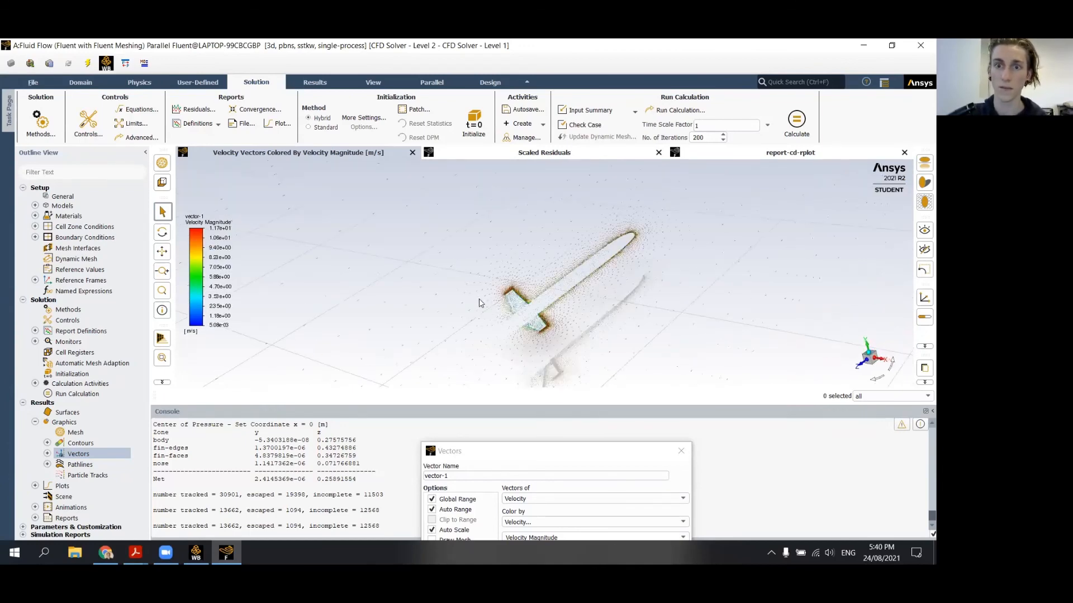
{"action": "scroll", "coordinate": [482, 304], "scroll_direction": "up", "scroll_amount": 5}
{"action": "scroll", "coordinate": [368, 312], "scroll_direction": "down", "scroll_amount": 5}
{"action": "scroll", "coordinate": [539, 287], "scroll_direction": "up", "scroll_amount": 5}
{"action": "scroll", "coordinate": [539, 289], "scroll_direction": "down", "scroll_amount": 3}
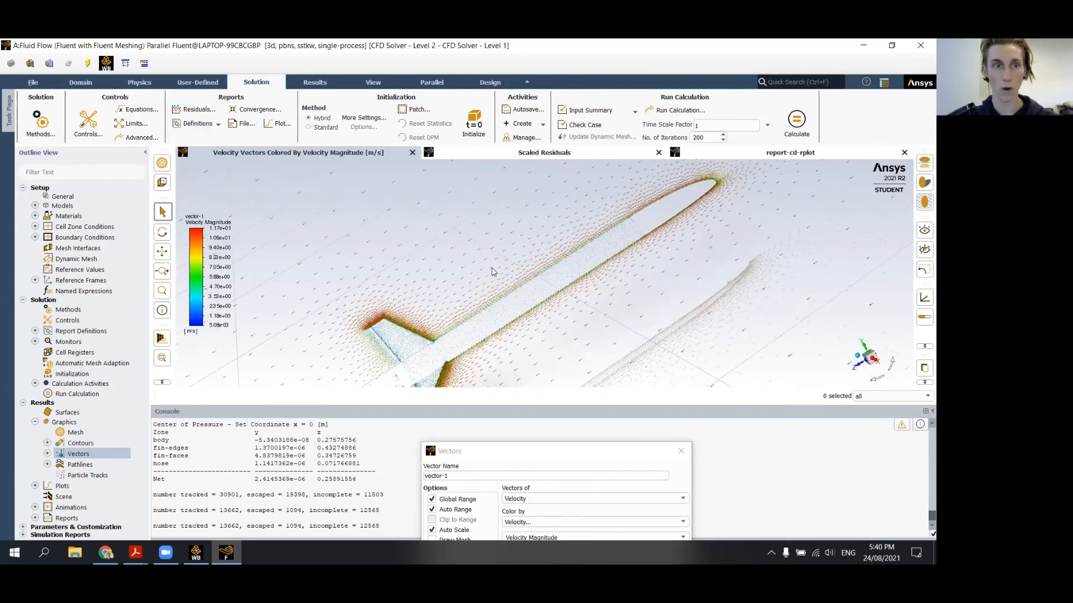
{"action": "scroll", "coordinate": [693, 229], "scroll_direction": "up", "scroll_amount": 5}
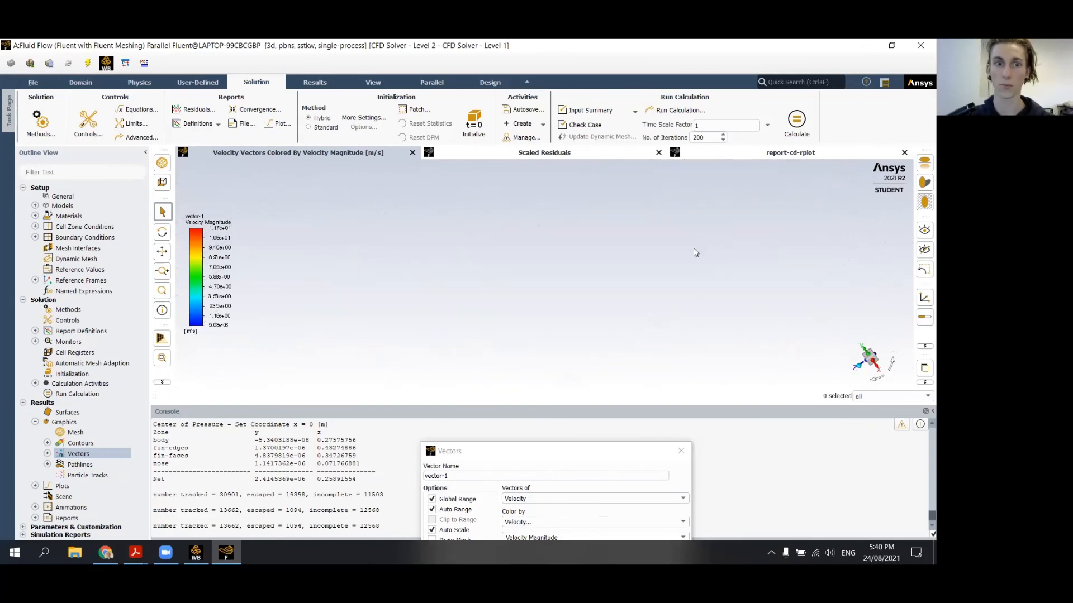
{"action": "scroll", "coordinate": [699, 243], "scroll_direction": "down", "scroll_amount": 5}
{"action": "scroll", "coordinate": [536, 313], "scroll_direction": "up", "scroll_amount": 5}
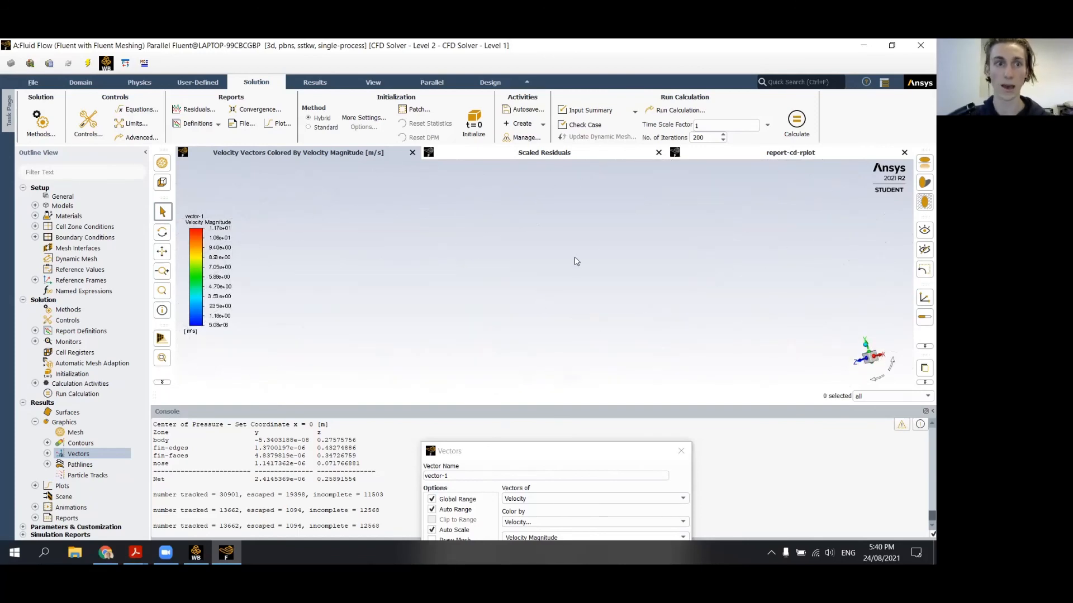
{"action": "scroll", "coordinate": [574, 257], "scroll_direction": "down", "scroll_amount": 5}
{"action": "scroll", "coordinate": [505, 321], "scroll_direction": "up", "scroll_amount": 5}
{"action": "scroll", "coordinate": [391, 327], "scroll_direction": "down", "scroll_amount": 5}
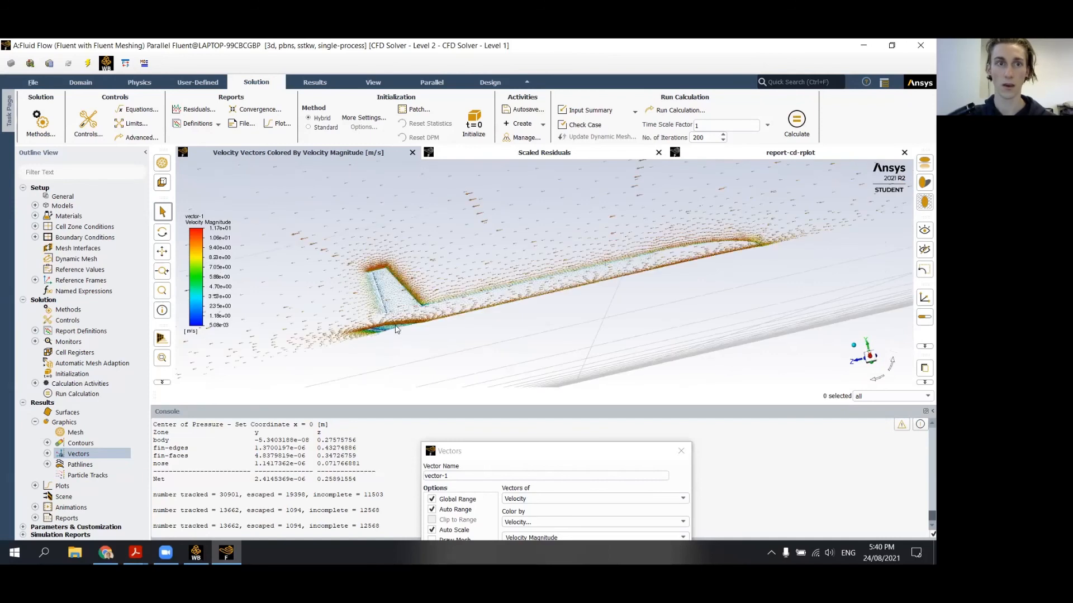
{"action": "scroll", "coordinate": [531, 319], "scroll_direction": "up", "scroll_amount": 5}
{"action": "scroll", "coordinate": [461, 364], "scroll_direction": "down", "scroll_amount": 5}
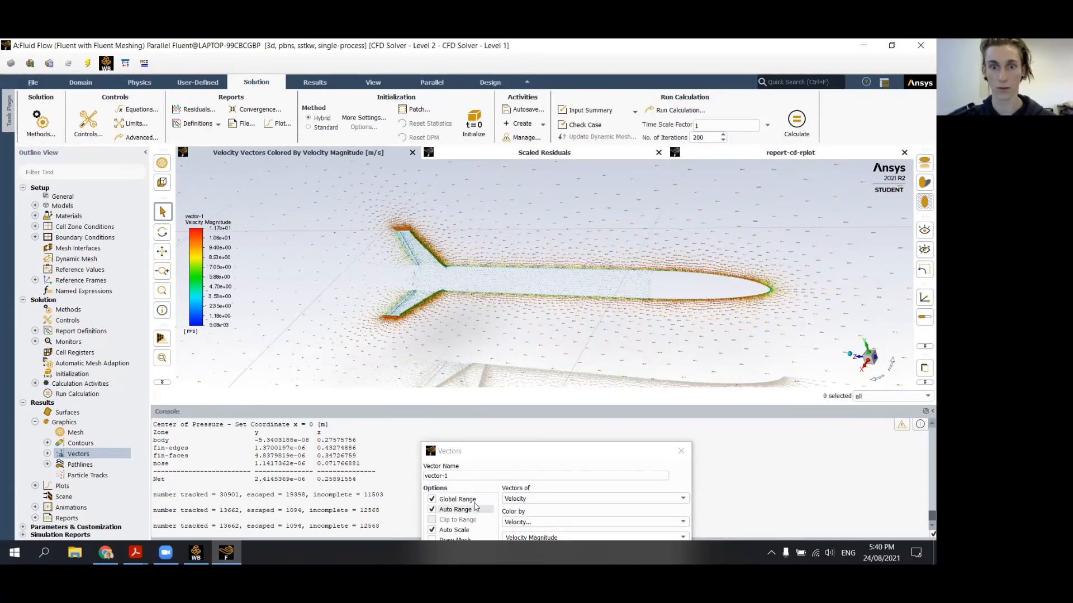
- Close the vector-1 setup, keeping the velocity vectors displayed
{"action": "left_click", "coordinate": [506, 452]}
{"action": "left_click_drag", "start_coordinate": [506, 452], "coordinate": [120, 232]}
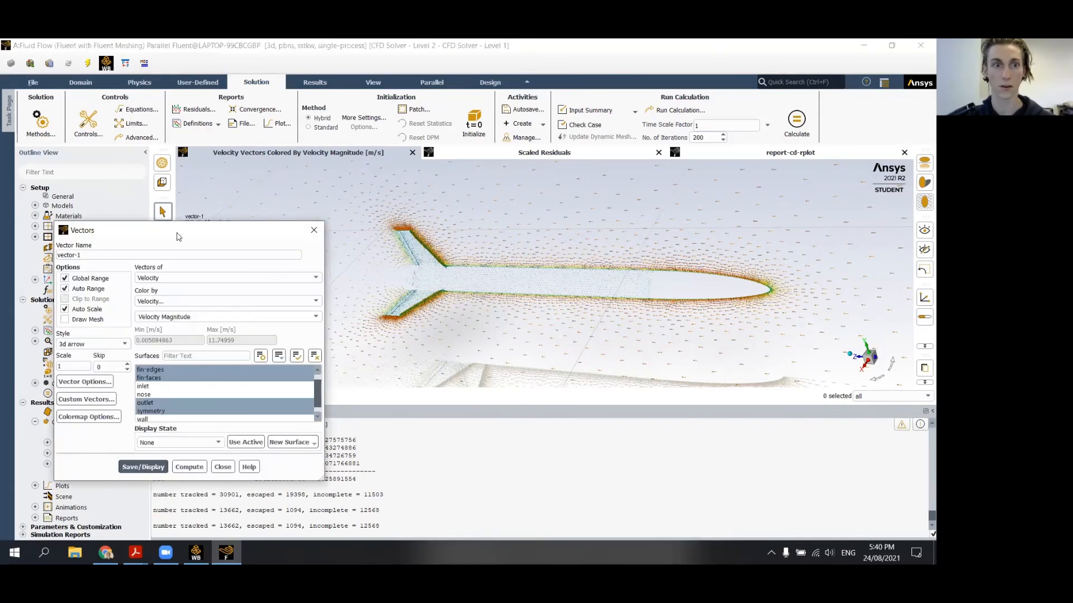
{"action": "left_click", "coordinate": [309, 229]}
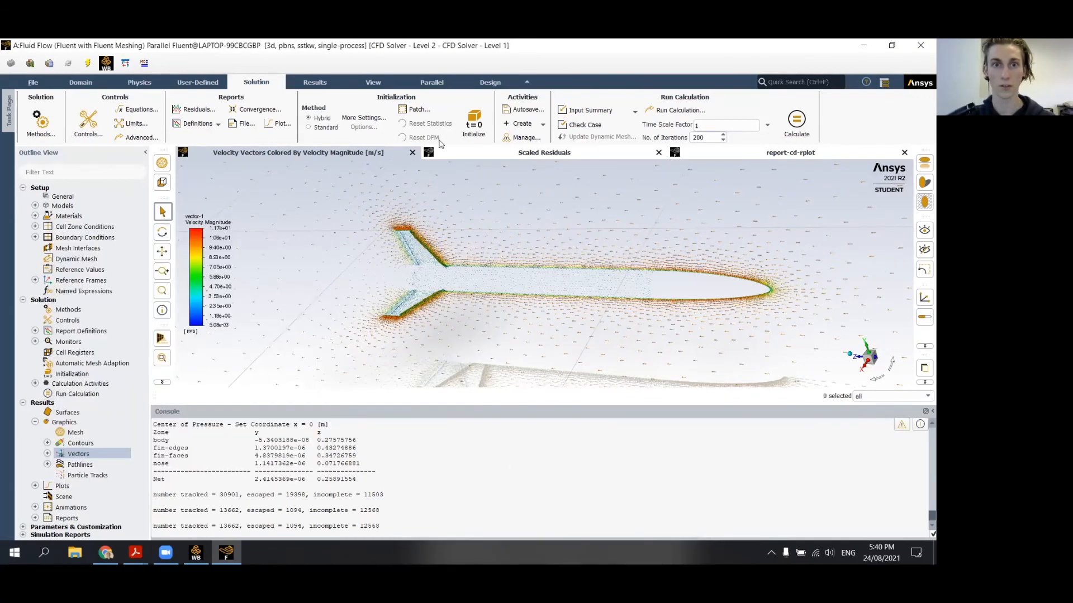